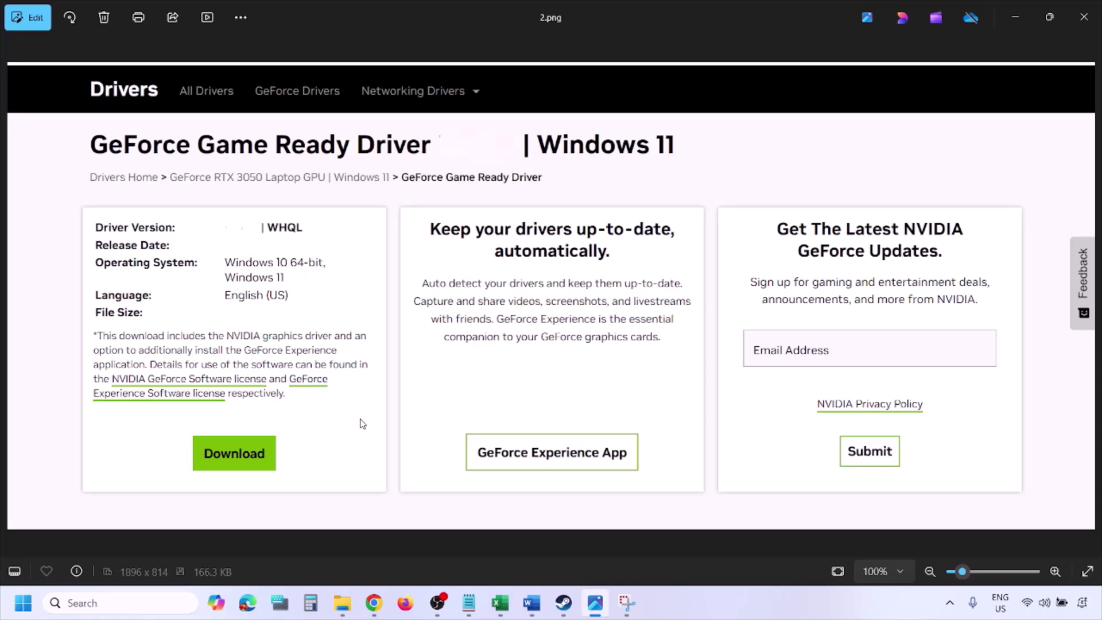
Step: Review the NVIDIA driver screenshots from the download page through to the custom installation options with clean installation
key("Right")
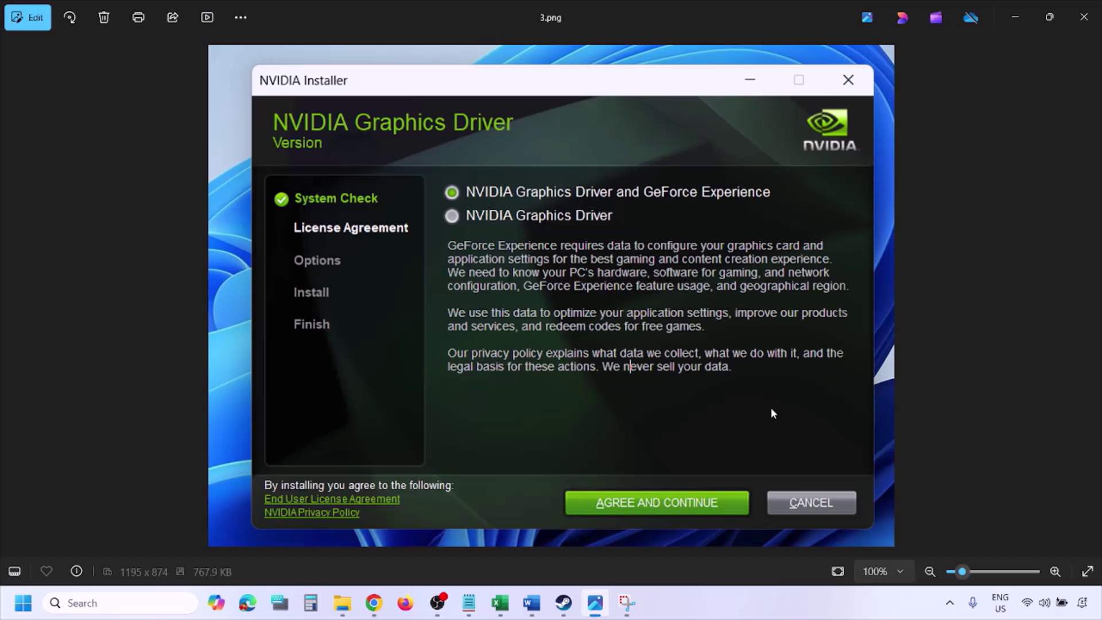
key("Right")
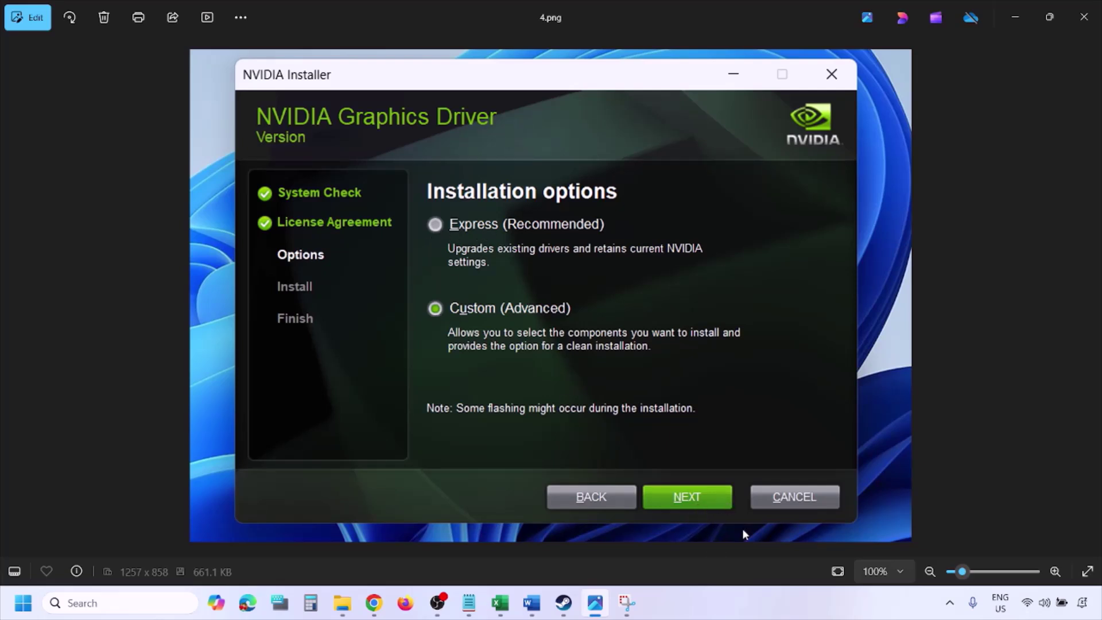
key("Right")
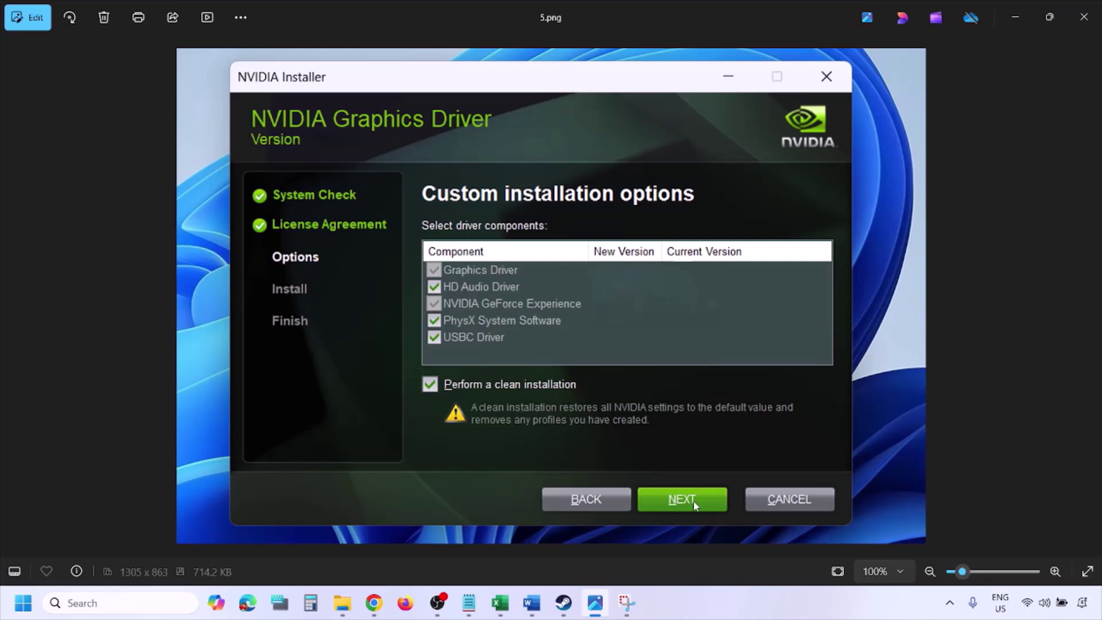
Step: Show the Windows power options that include Restart, without restarting the computer
left_click(23, 603)
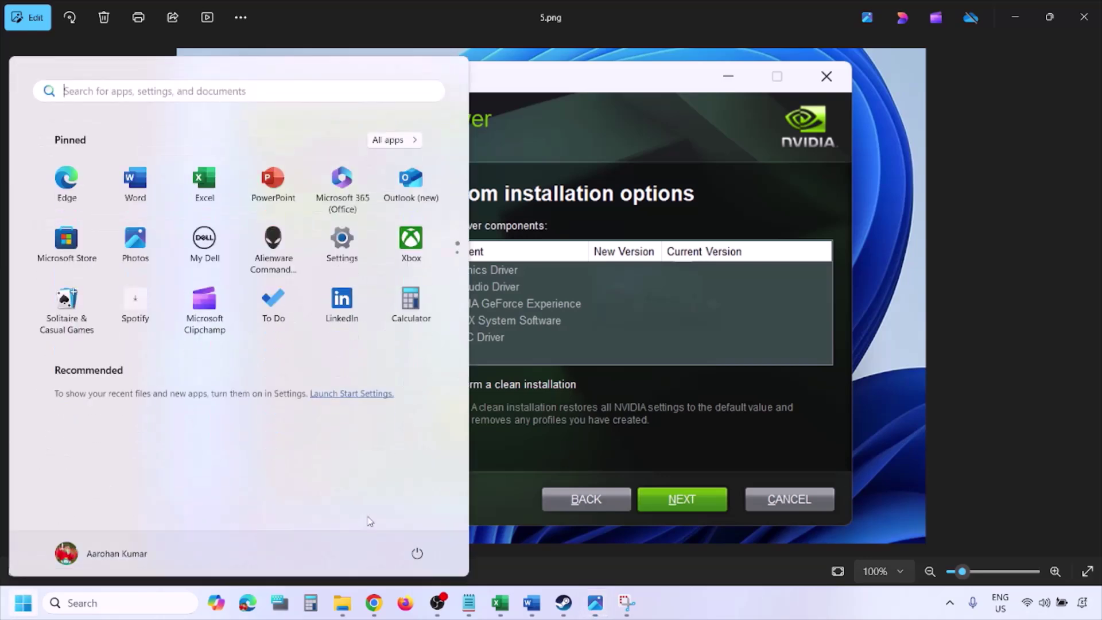
left_click(421, 557)
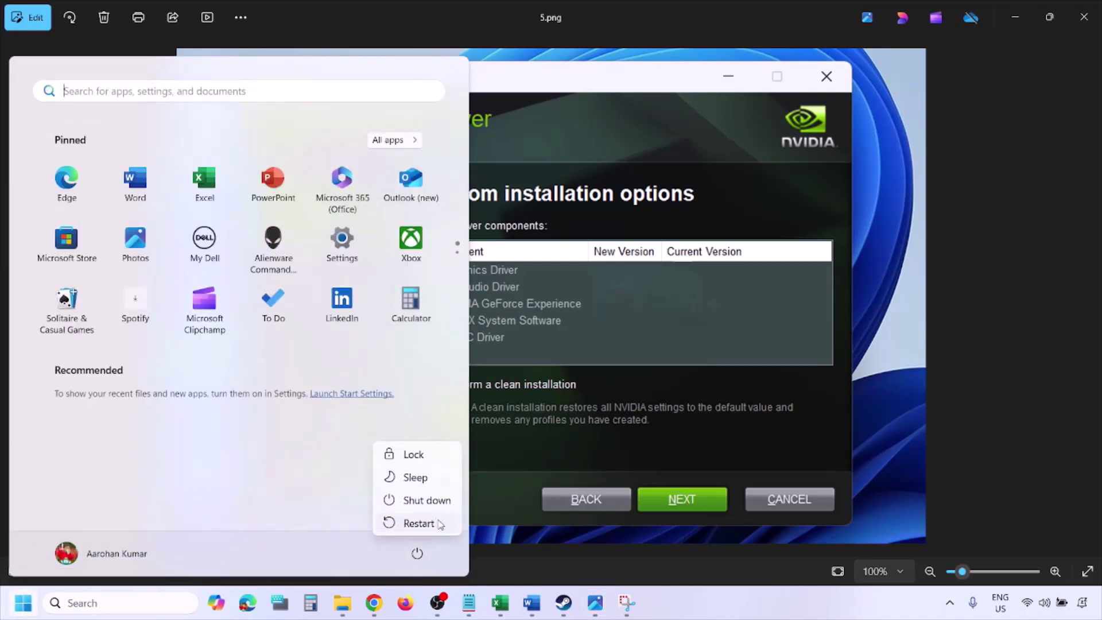
left_click(750, 610)
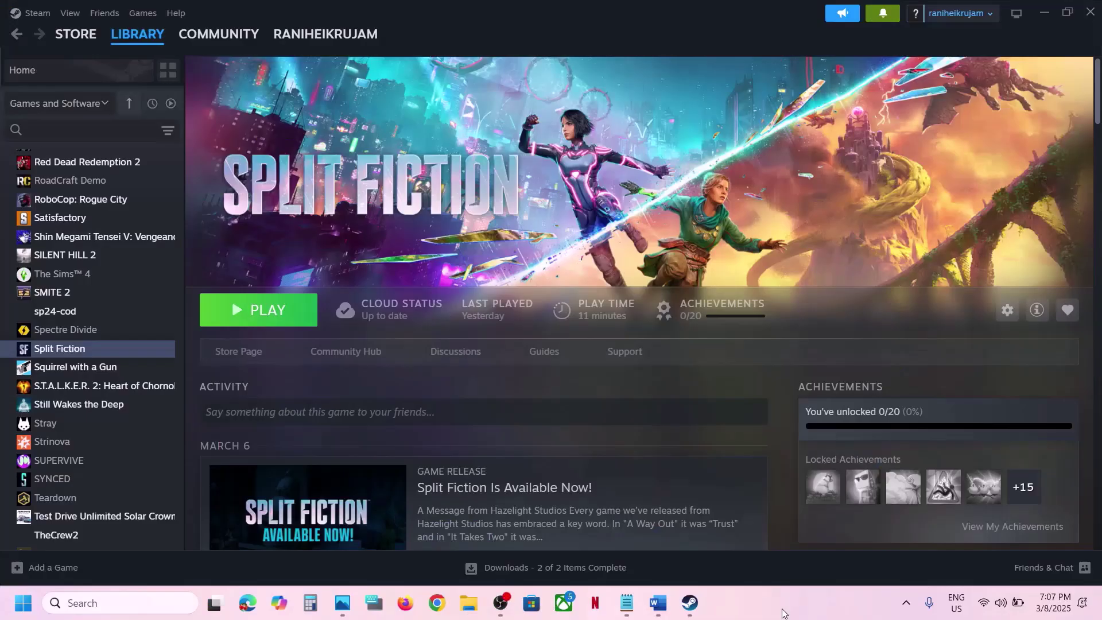
Step: Switch to the Word document and review the AMD support link under Step 3, continuing to Step 4
left_click(658, 602)
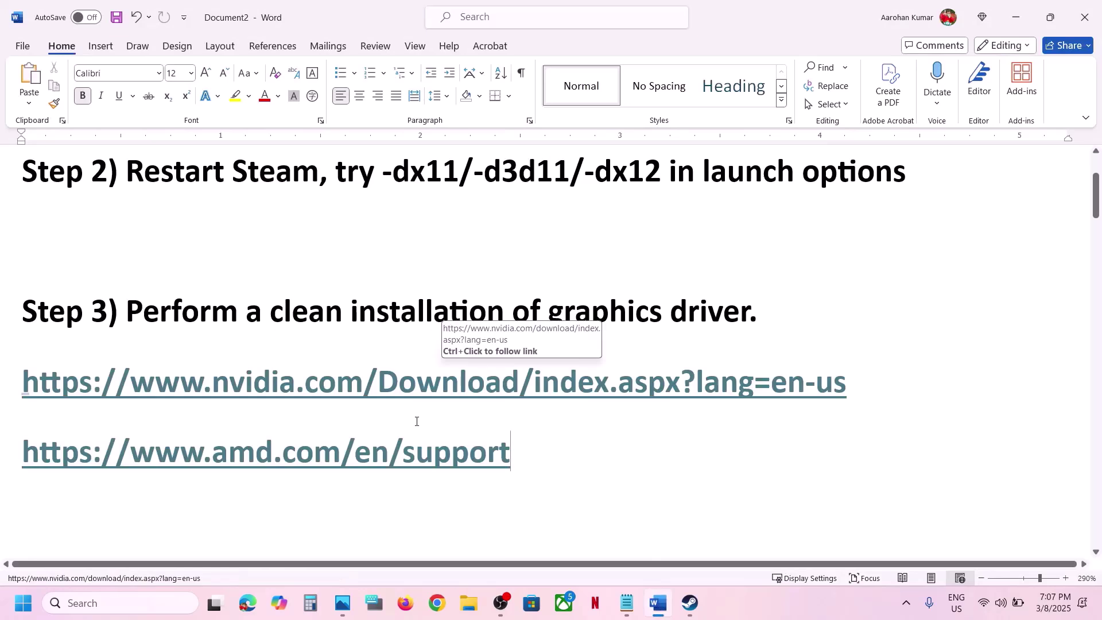
scroll(417, 421, "down", 1)
left_click_drag(199, 457, 514, 450)
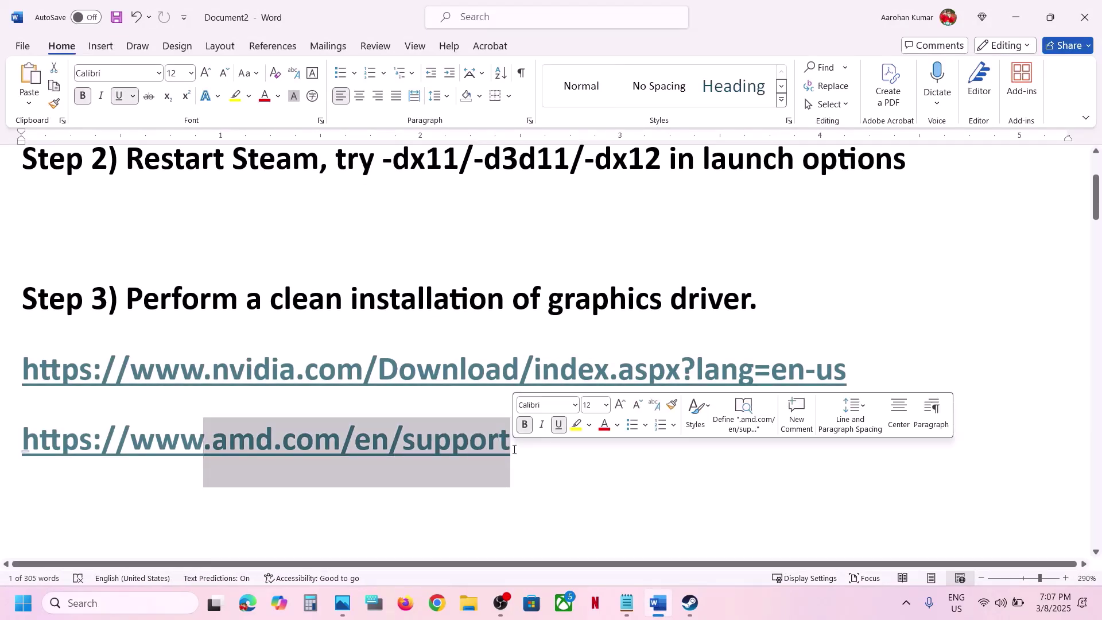
left_click_drag(142, 443, 513, 424)
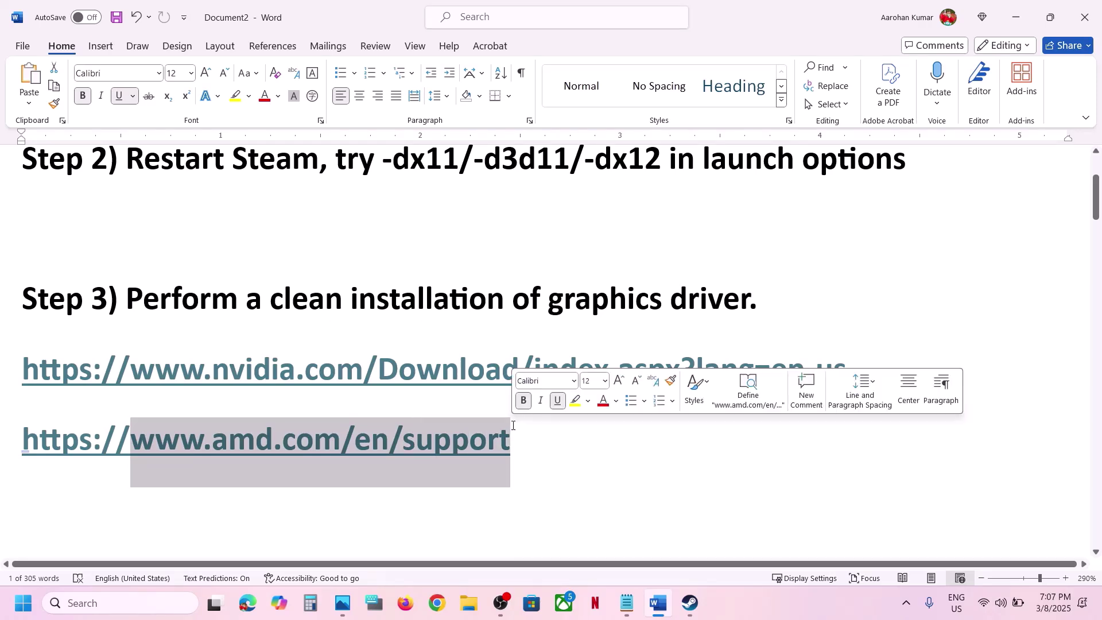
left_click(271, 436)
scroll(271, 430, "down", 2)
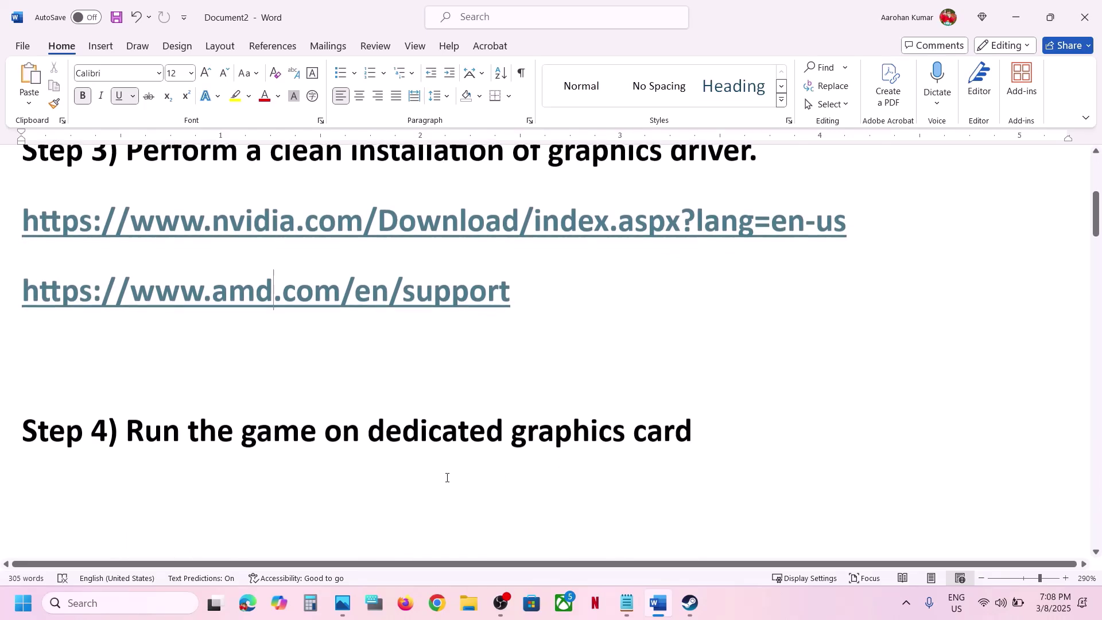
Step: Copy the word "graphics" from the Step 4 heading, search Windows for it, and open Graphics settings
double_click(540, 435)
key("ctrl+c")
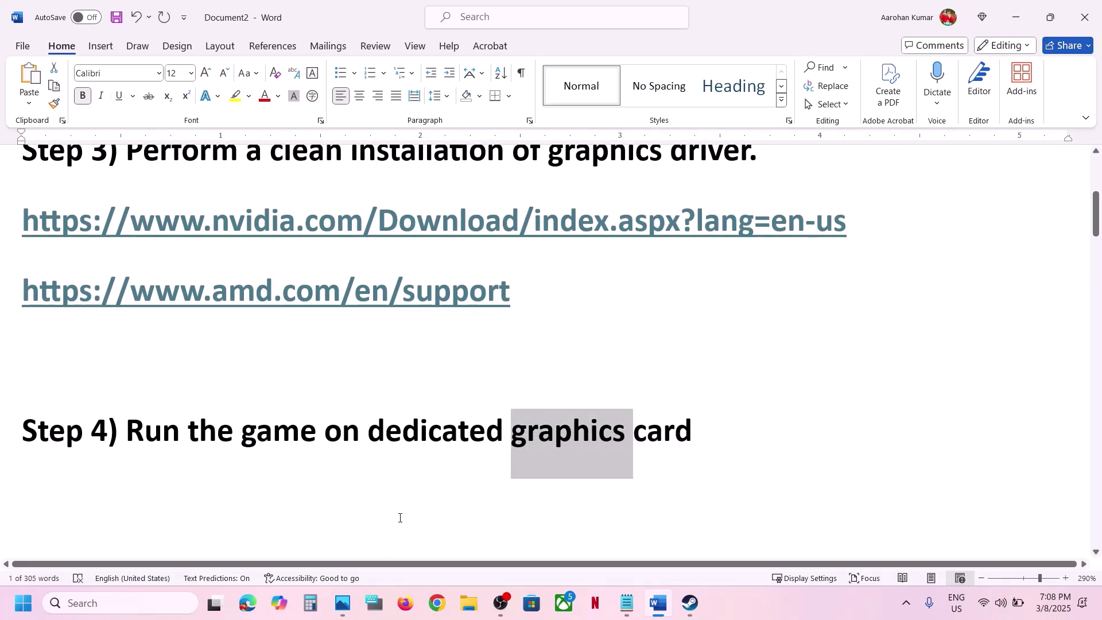
left_click(133, 608)
key("ctrl+v")
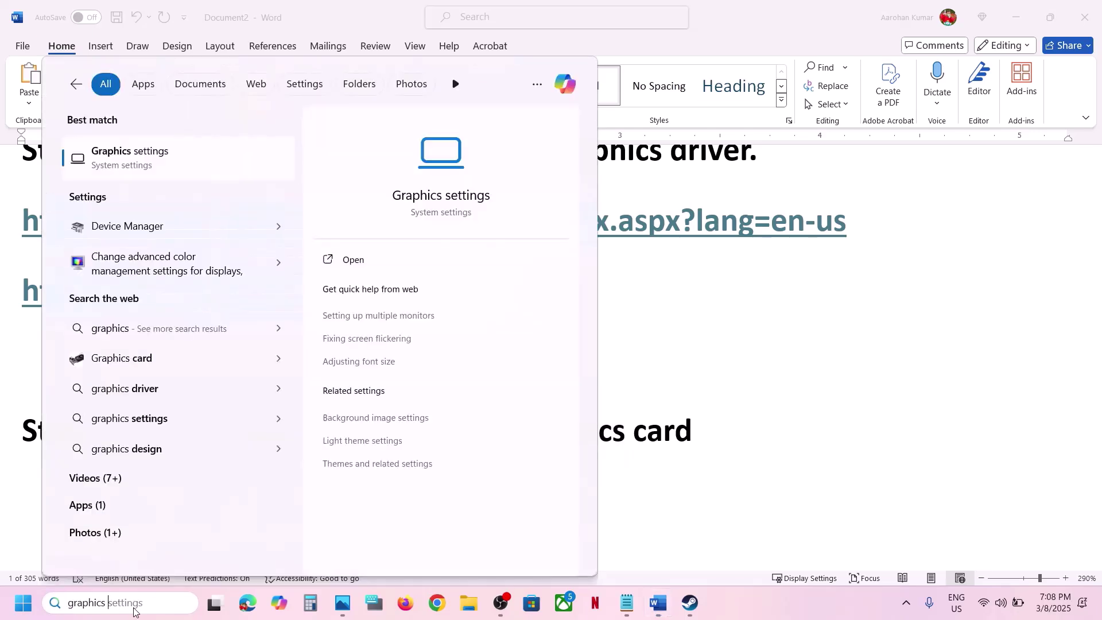
left_click(177, 170)
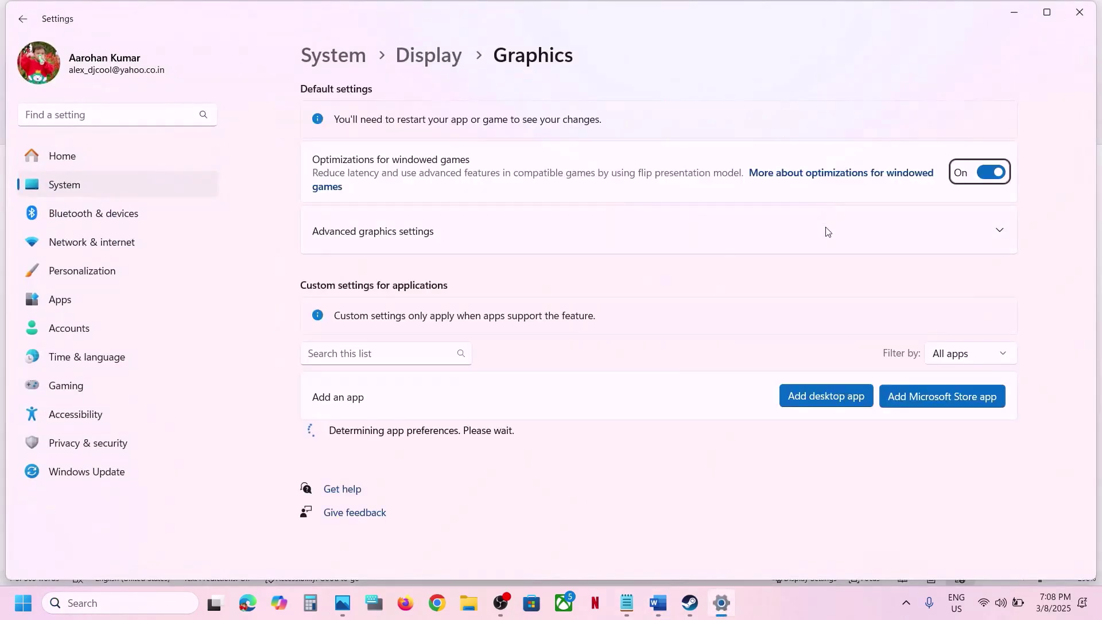
Step: Start adding a desktop app and browse to the Split Fiction folder in steamapps\common
left_click(801, 391)
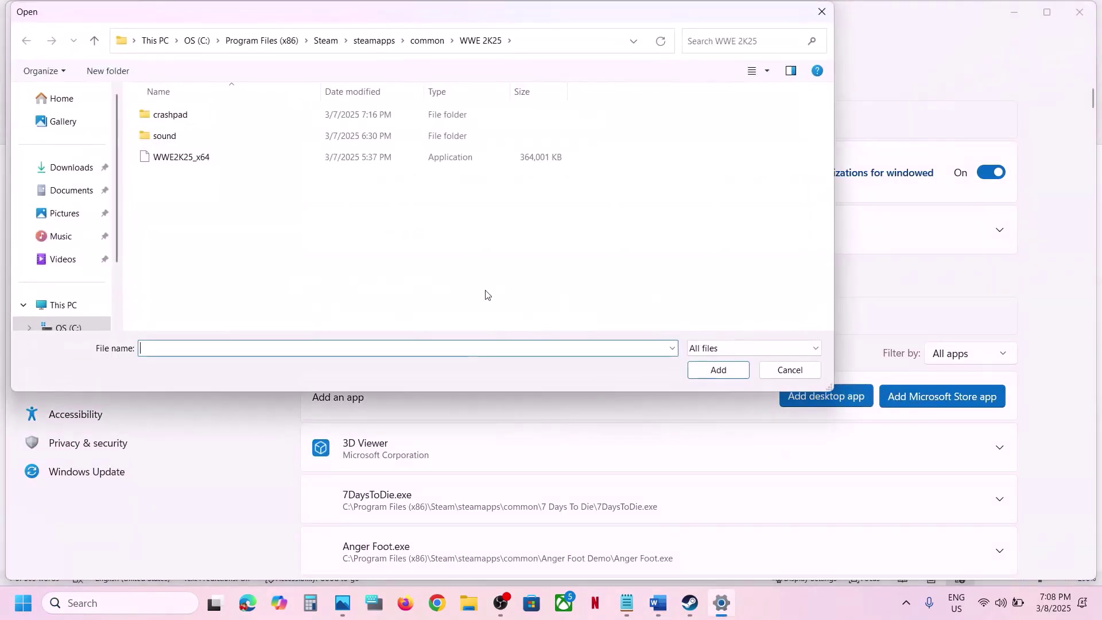
left_click(420, 43)
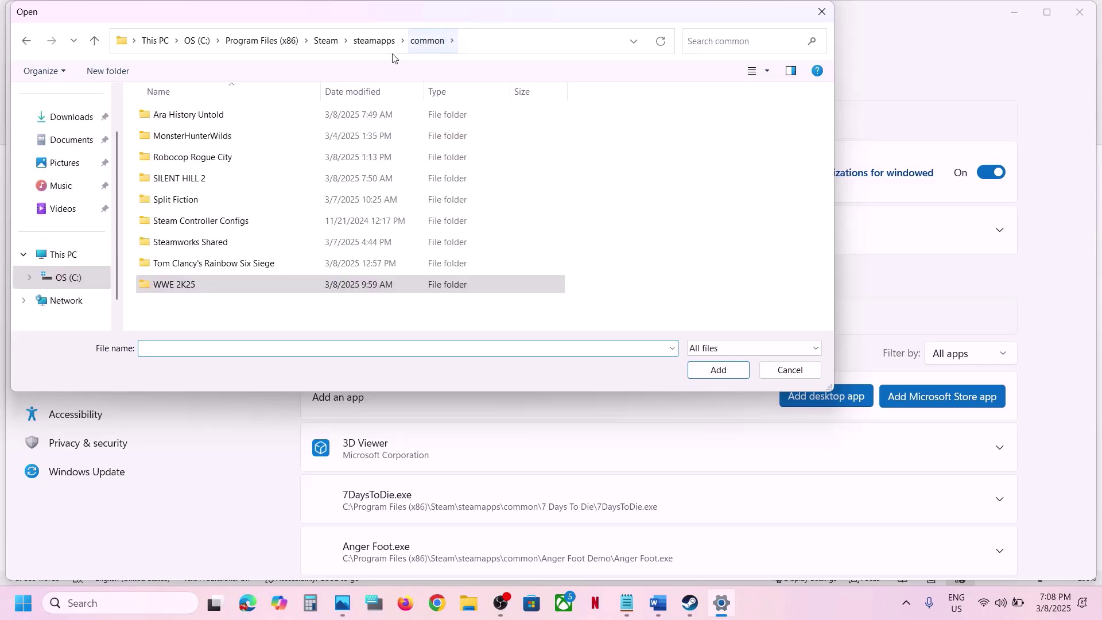
left_click(197, 202)
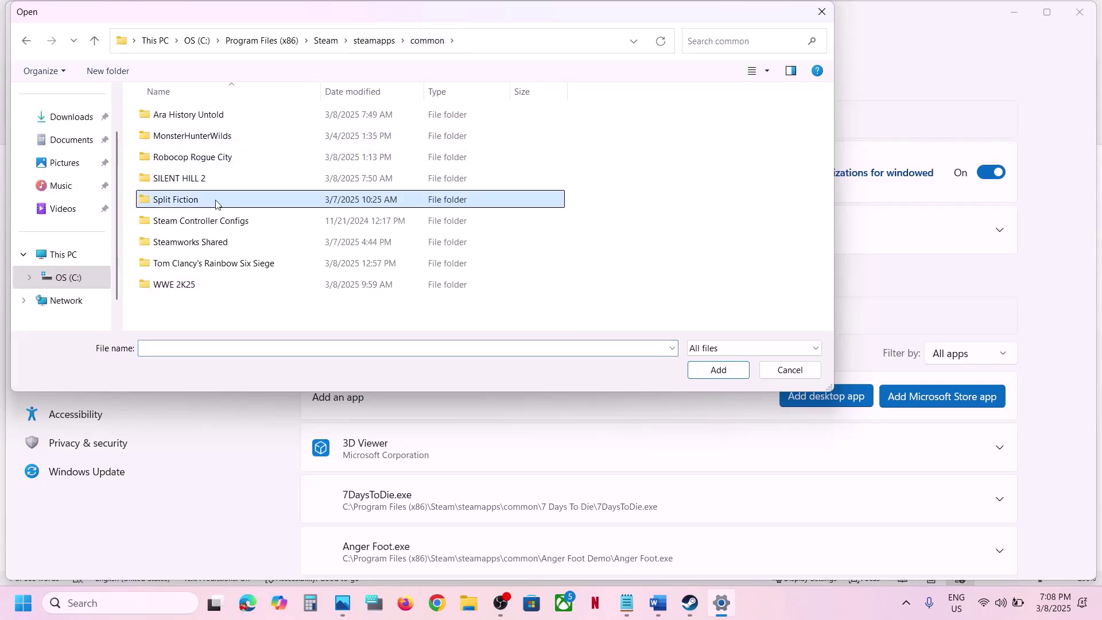
double_click(215, 205)
left_click(539, 43)
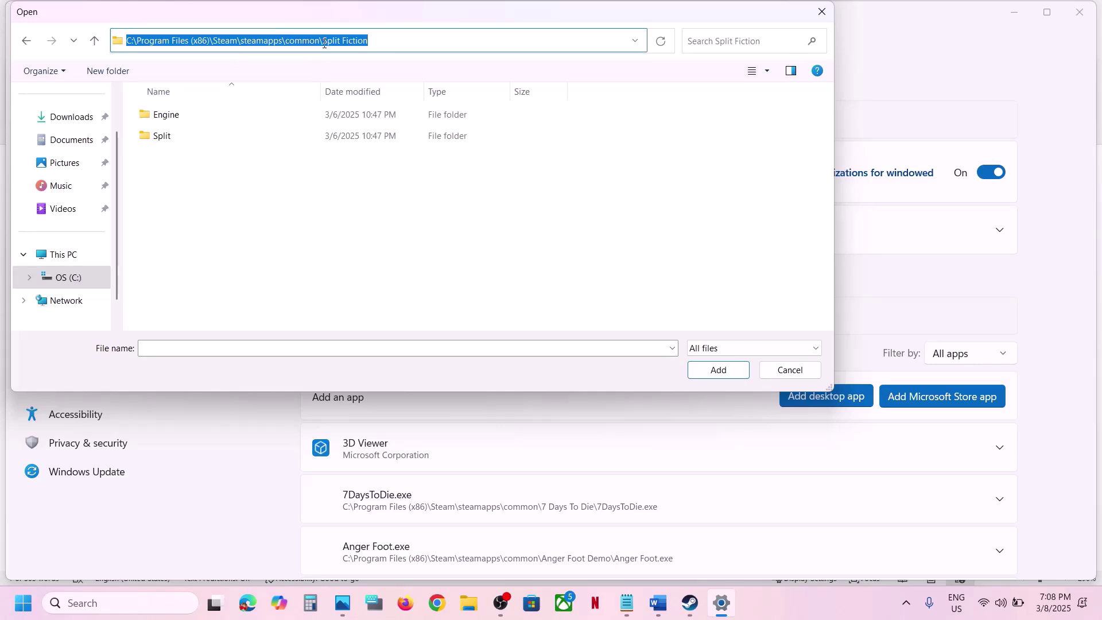
Step: Browse the C: drive to the EA Games folder inside Program Files
left_click(74, 278)
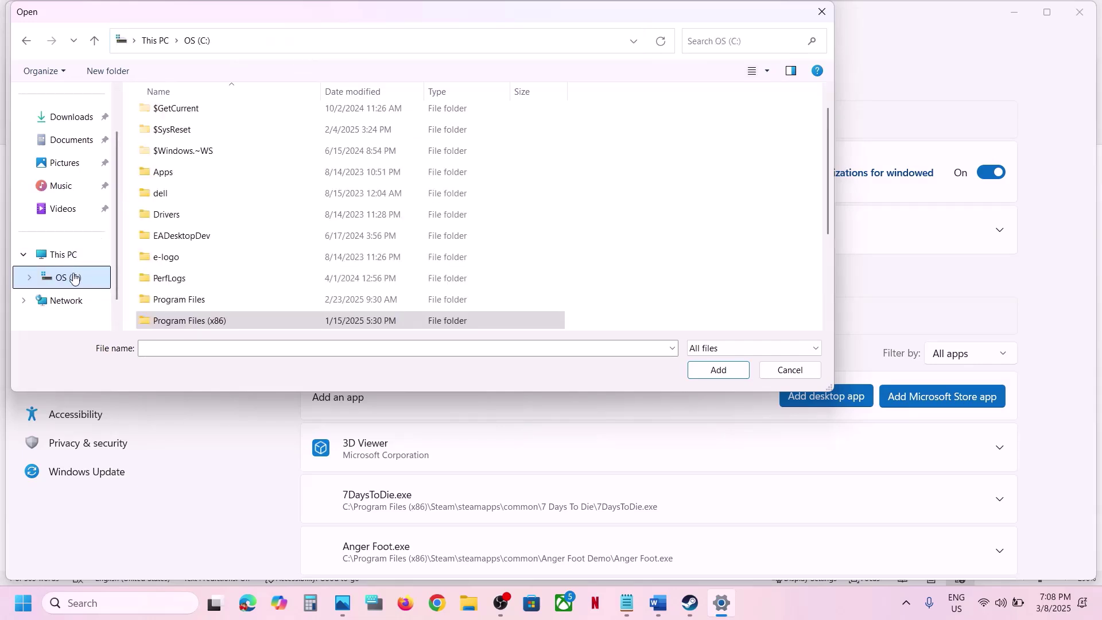
scroll(170, 252, "down", 1)
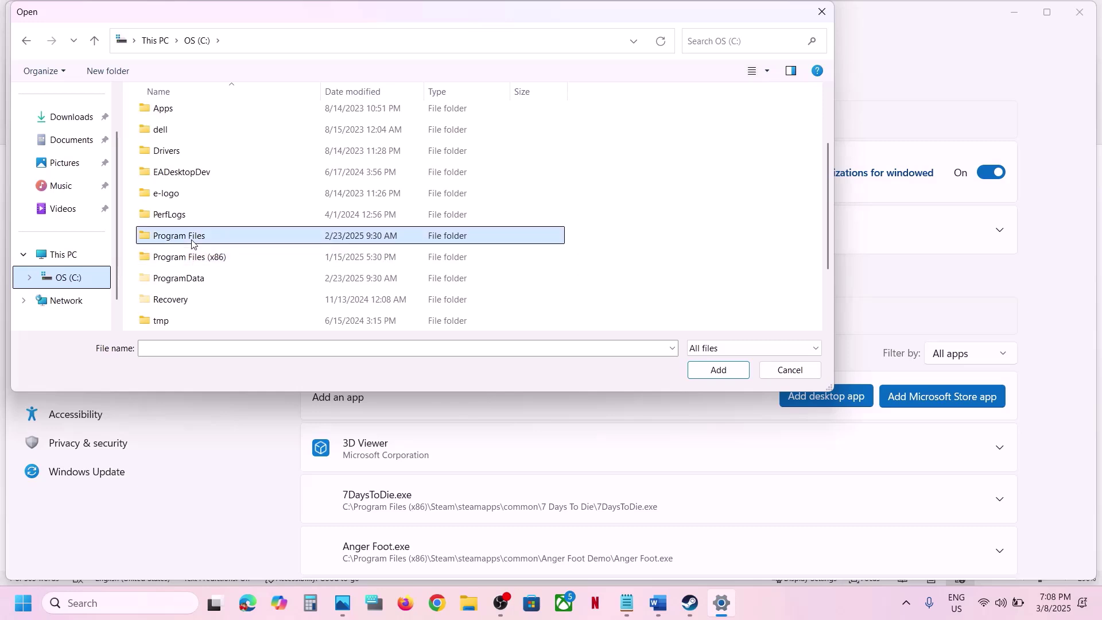
double_click(195, 235)
scroll(221, 225, "down", 3)
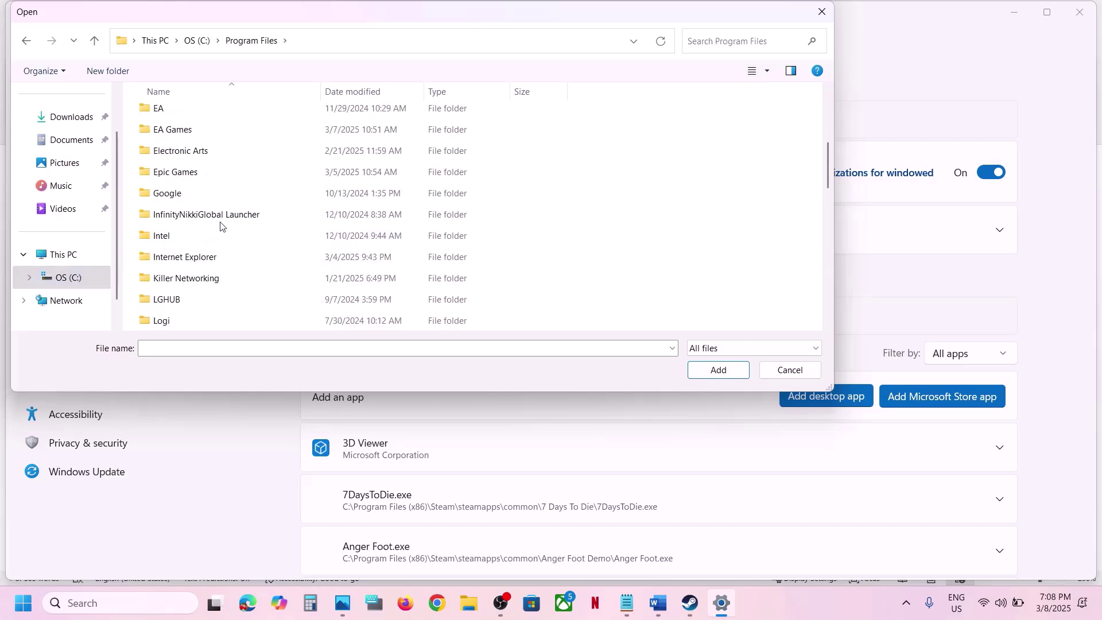
double_click(184, 129)
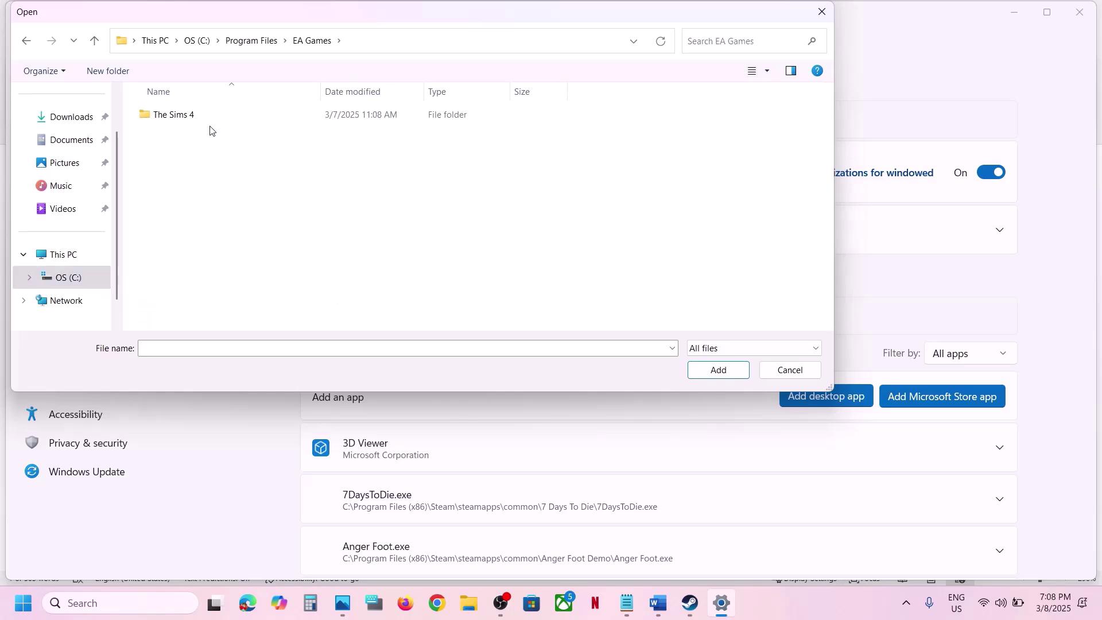
Step: Browse from the C: drive to Program Files (x86)\Steam\steamapps\common\Split Fiction
left_click(82, 276)
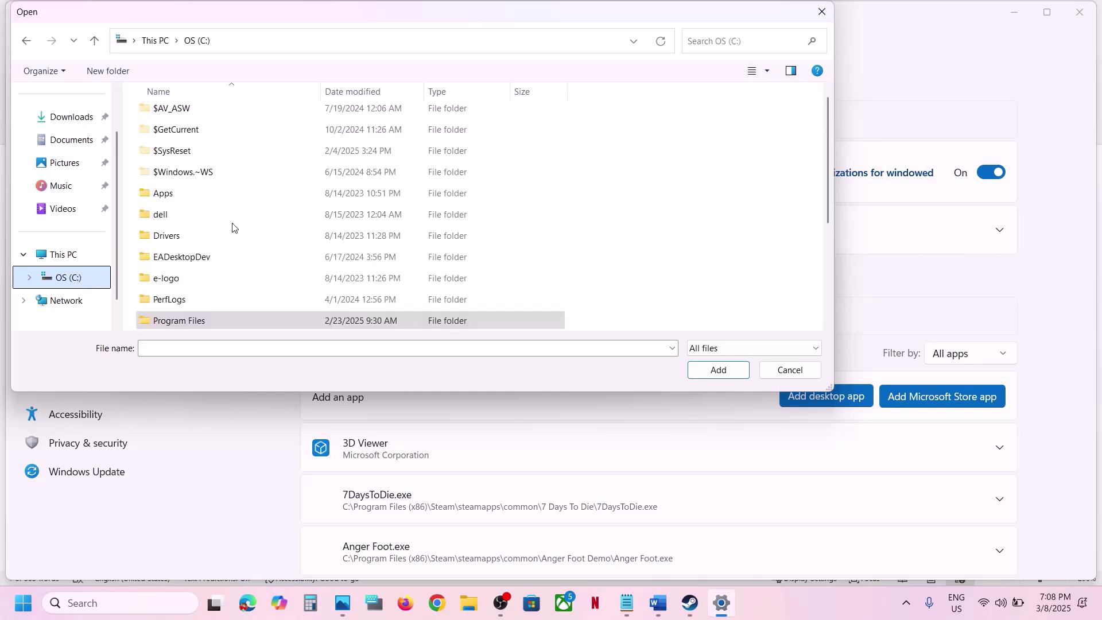
scroll(245, 228, "down", 2)
double_click(244, 223)
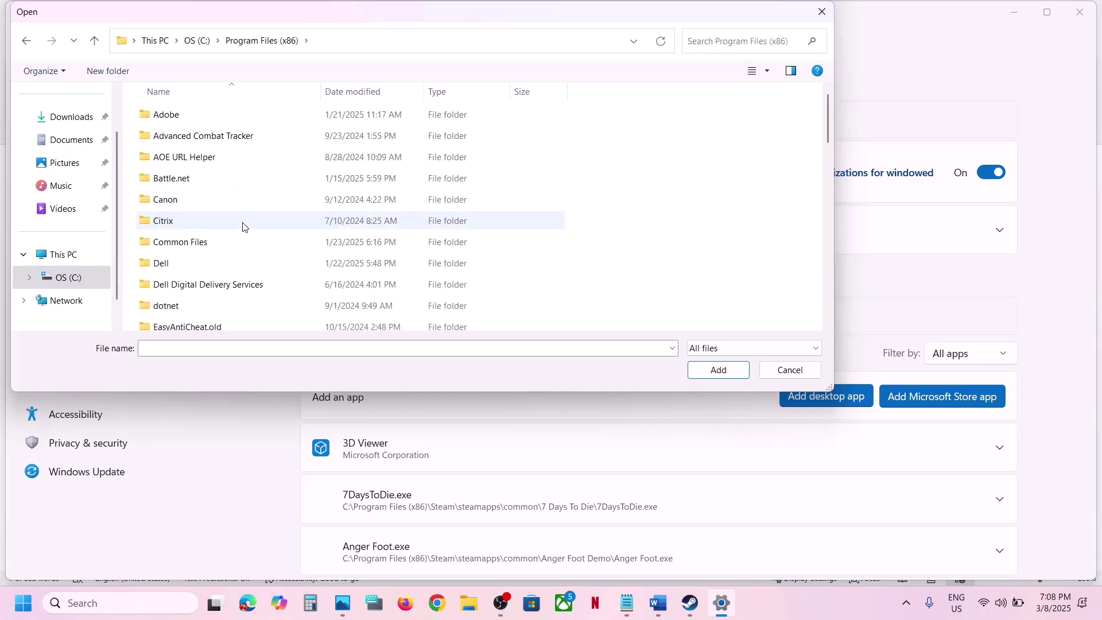
scroll(242, 226, "down", 10)
scroll(197, 197, "down", 2)
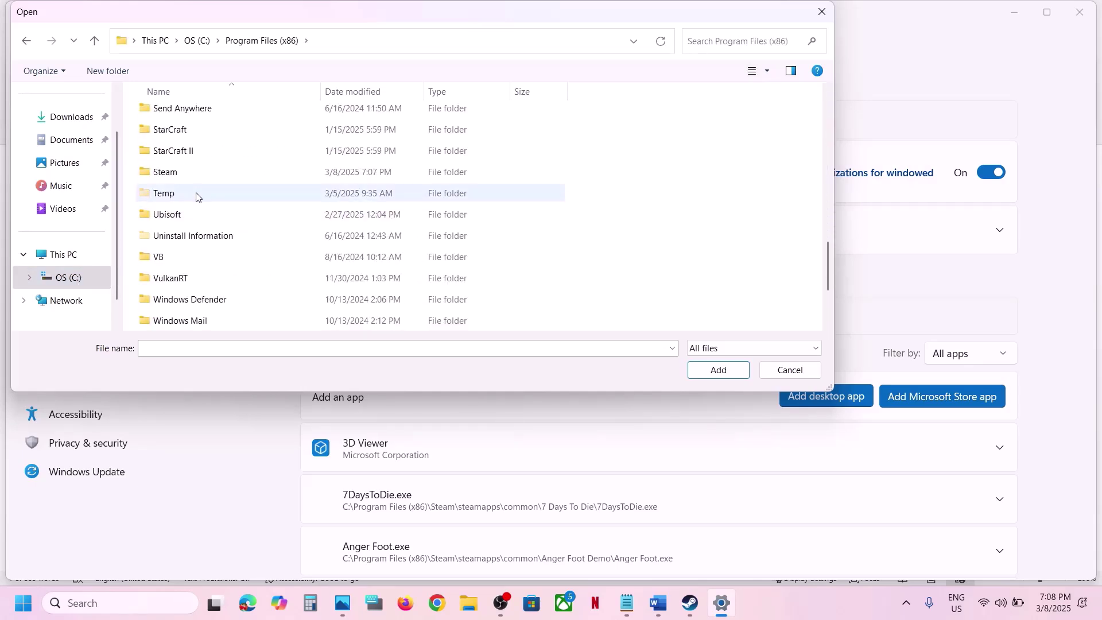
double_click(167, 172)
scroll(167, 175, "down", 5)
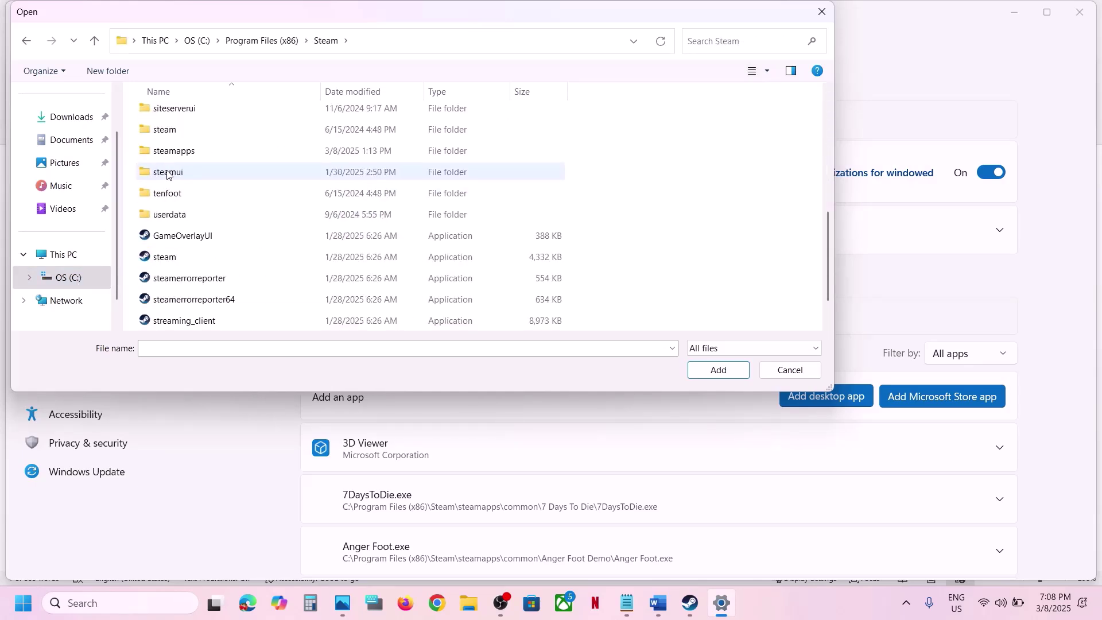
double_click(206, 150)
double_click(180, 116)
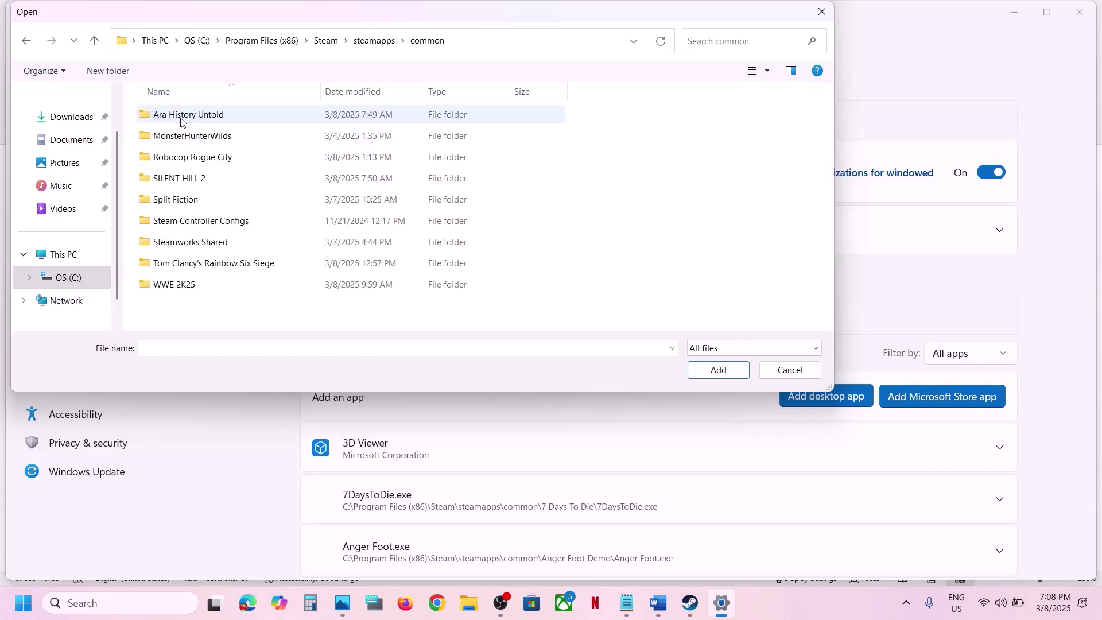
double_click(181, 200)
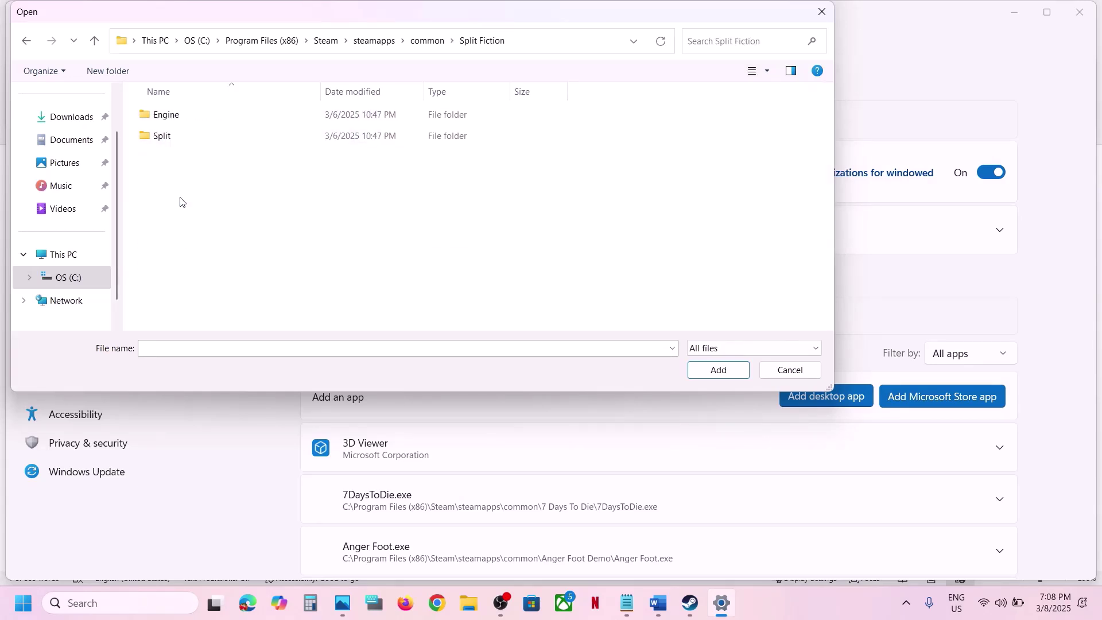
Step: Add the SplitFiction application from the Split\Binaries\Win64 folder to the custom graphics settings list
double_click(192, 138)
double_click(179, 116)
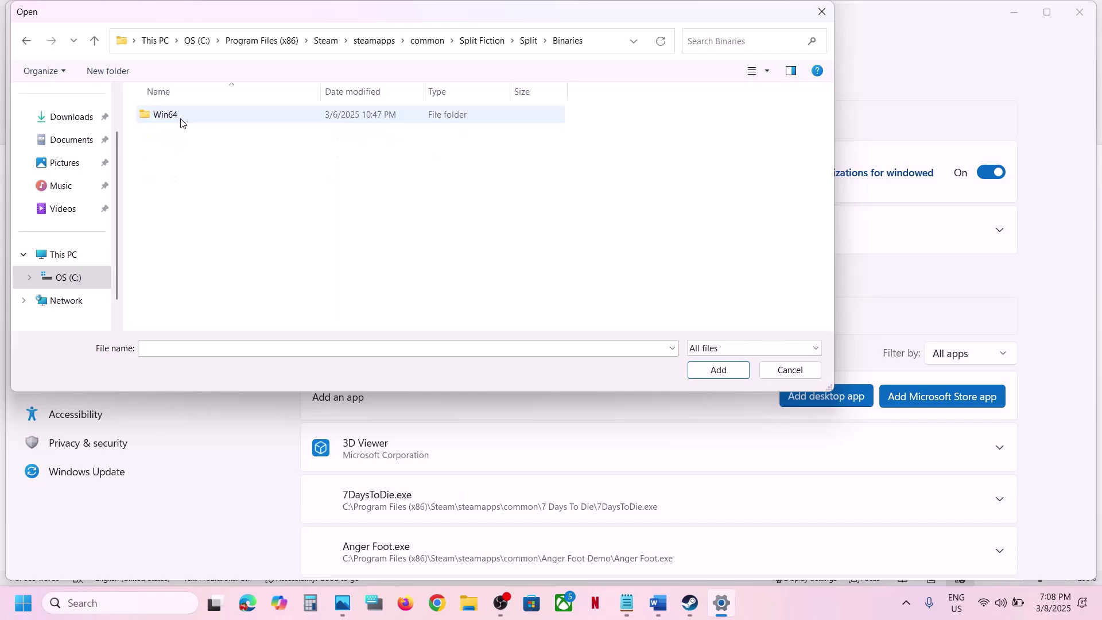
double_click(179, 115)
left_click(172, 136)
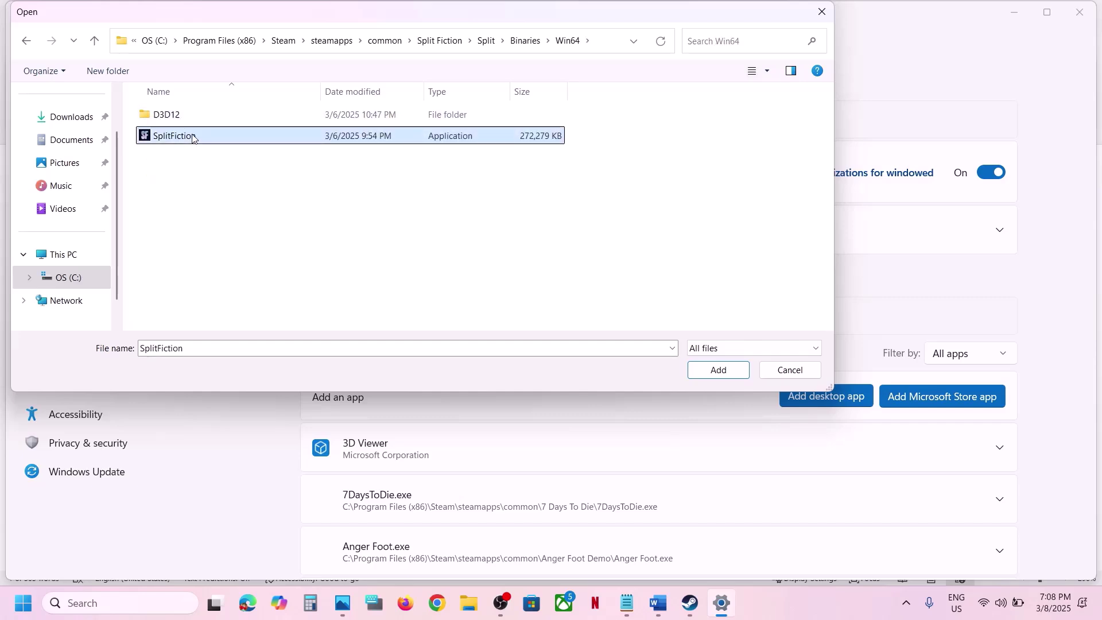
left_click(717, 370)
Step: Find Split Fiction in the custom application list and expand its graphics settings
scroll(491, 377, "down", 15)
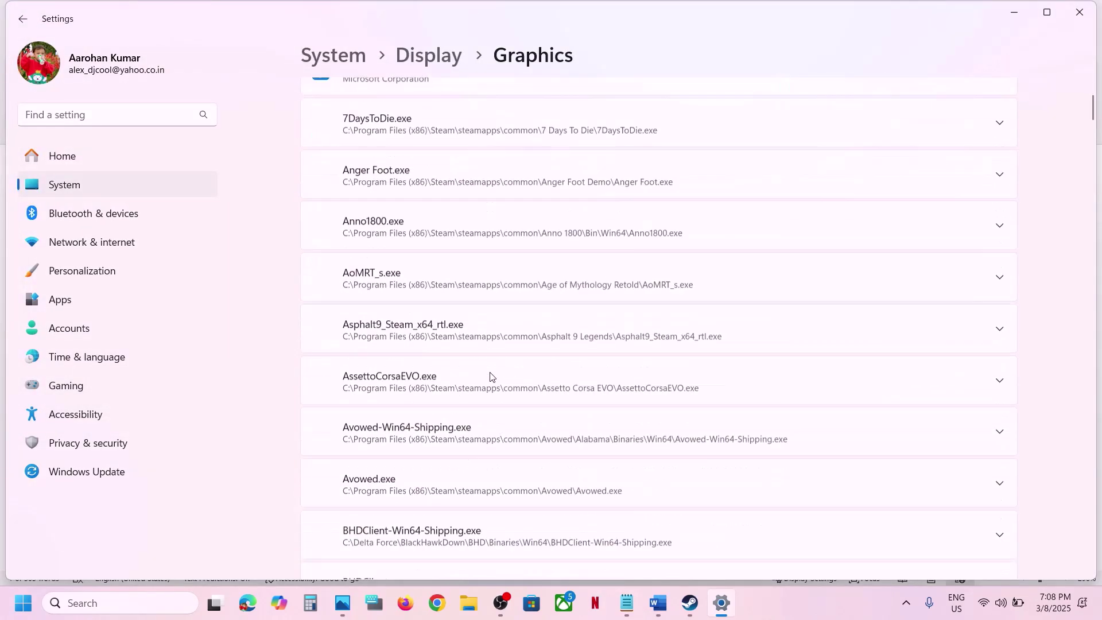
scroll(491, 377, "down", 20)
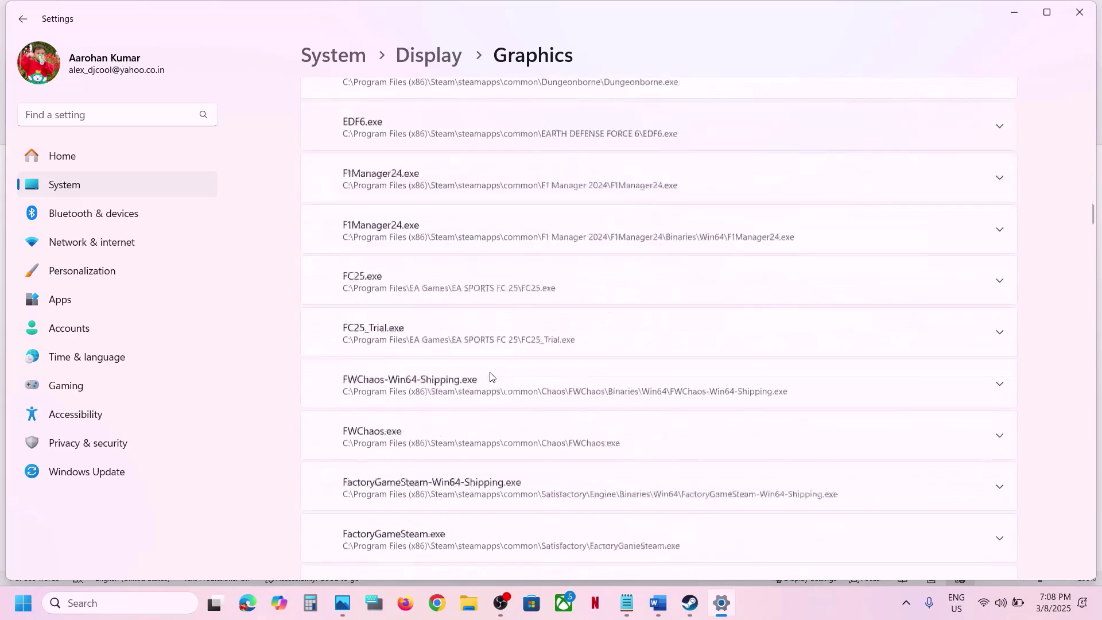
scroll(491, 377, "down", 20)
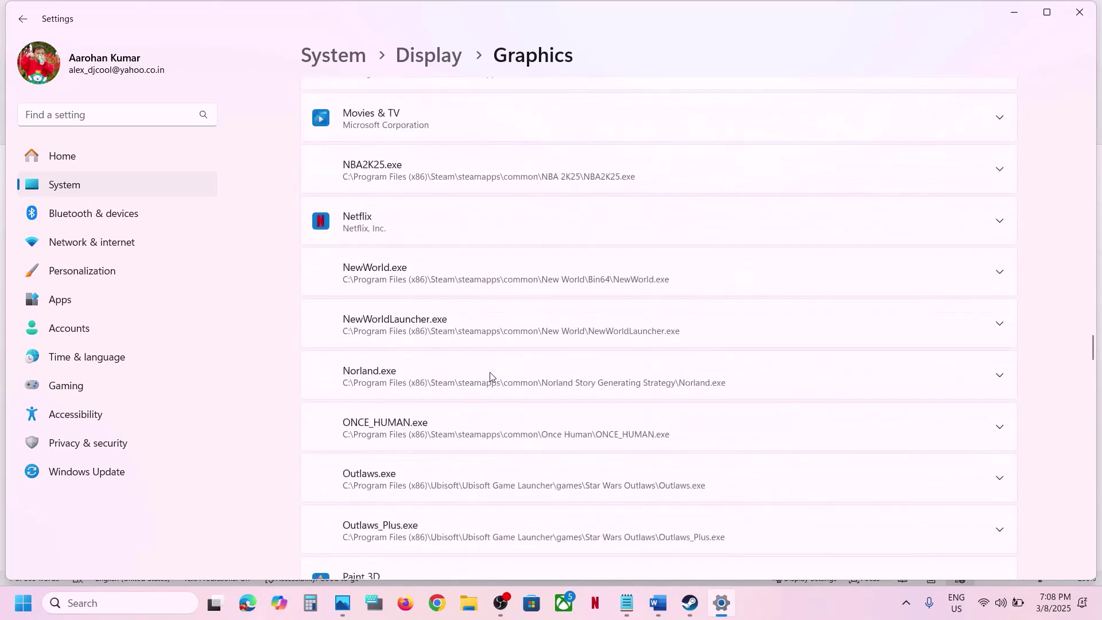
scroll(492, 377, "down", 5)
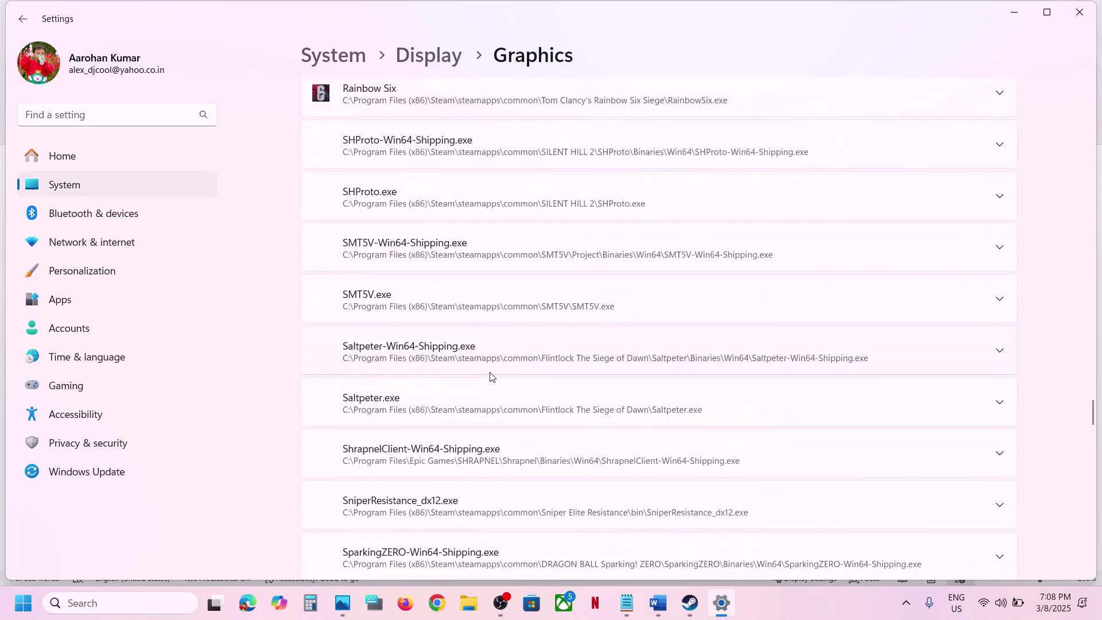
scroll(492, 377, "up", 4)
scroll(491, 377, "down", 15)
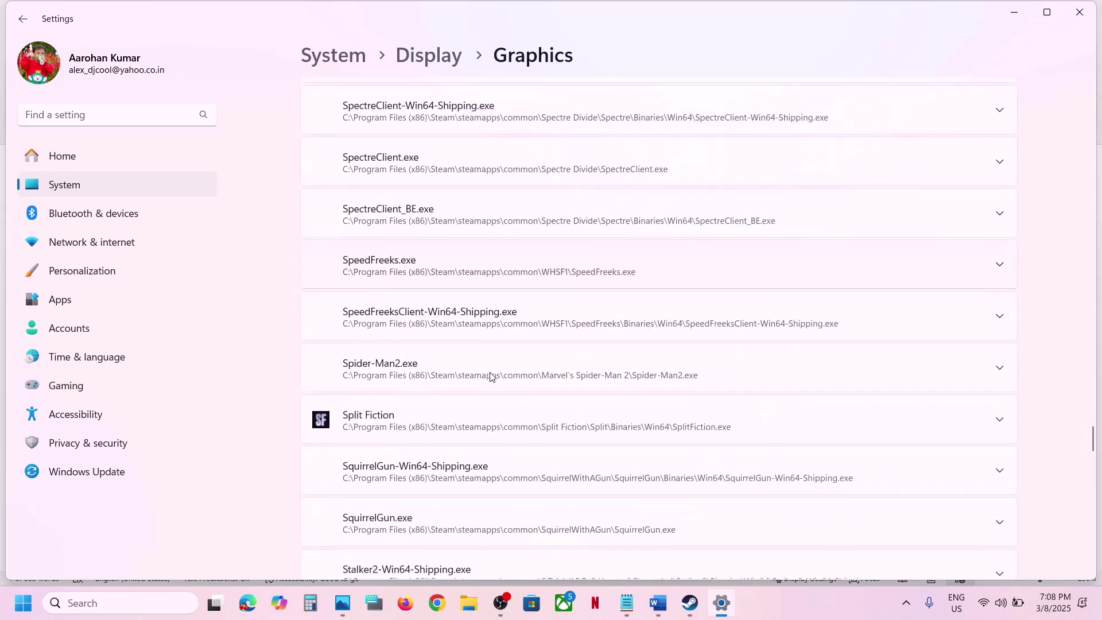
left_click(424, 383)
scroll(424, 381, "down", 1)
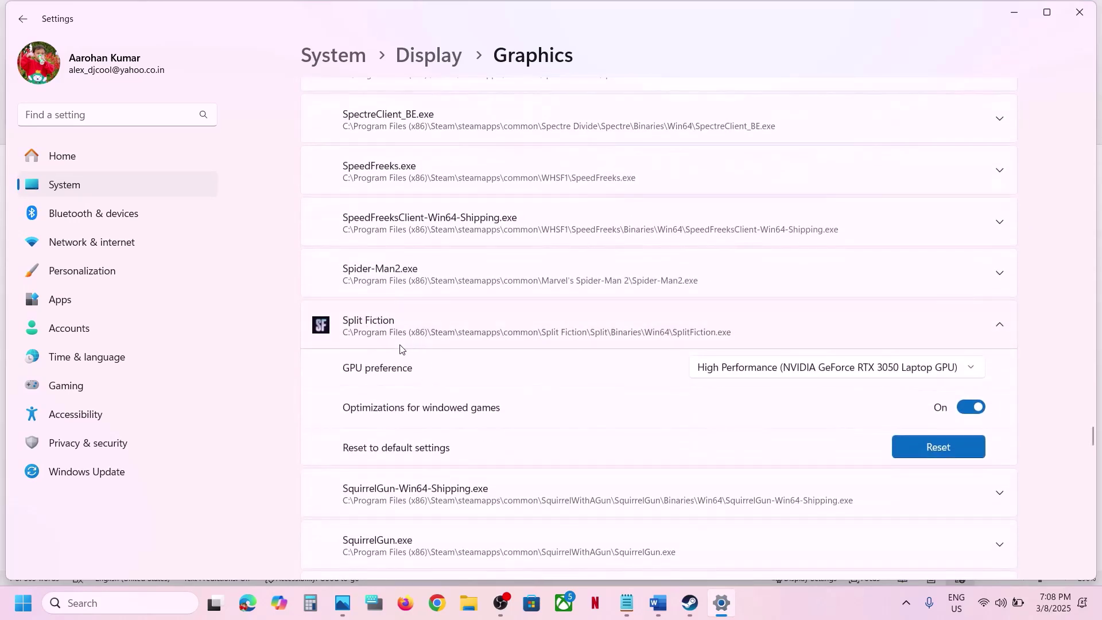
Step: Set Split Fiction's GPU preference to High Performance (NVIDIA GeForce RTX 3050 Laptop GPU), then switch to the Word document and read Step 5
left_click(804, 370)
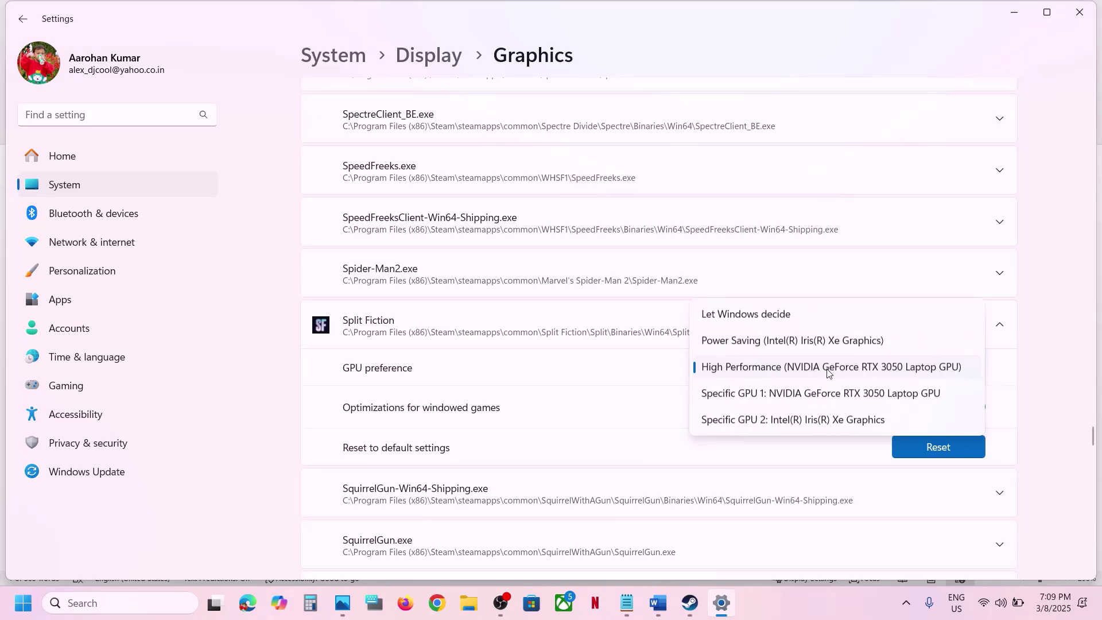
left_click(828, 373)
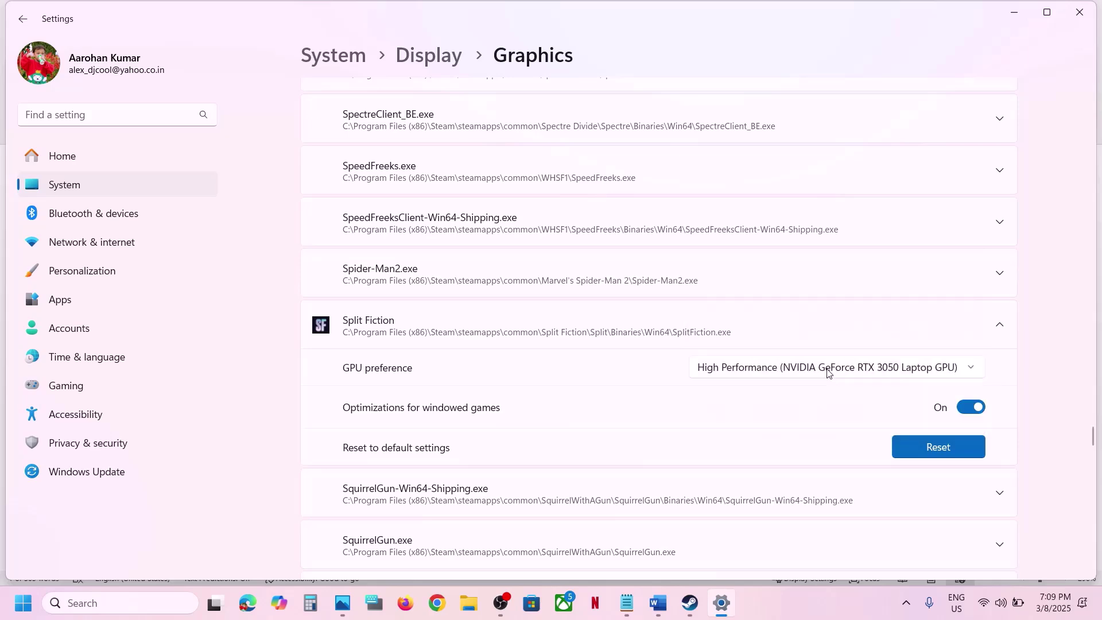
left_click(655, 616)
scroll(241, 414, "down", 3)
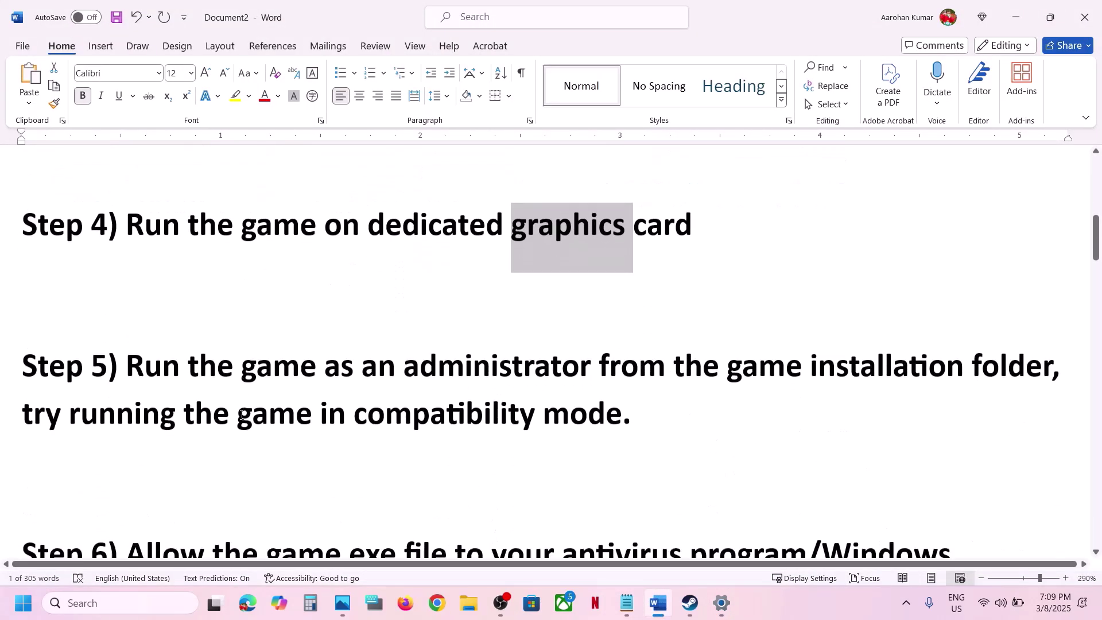
scroll(157, 541, "up", 1)
Step: Search Windows for "ea" and launch the EA app
left_click(127, 604)
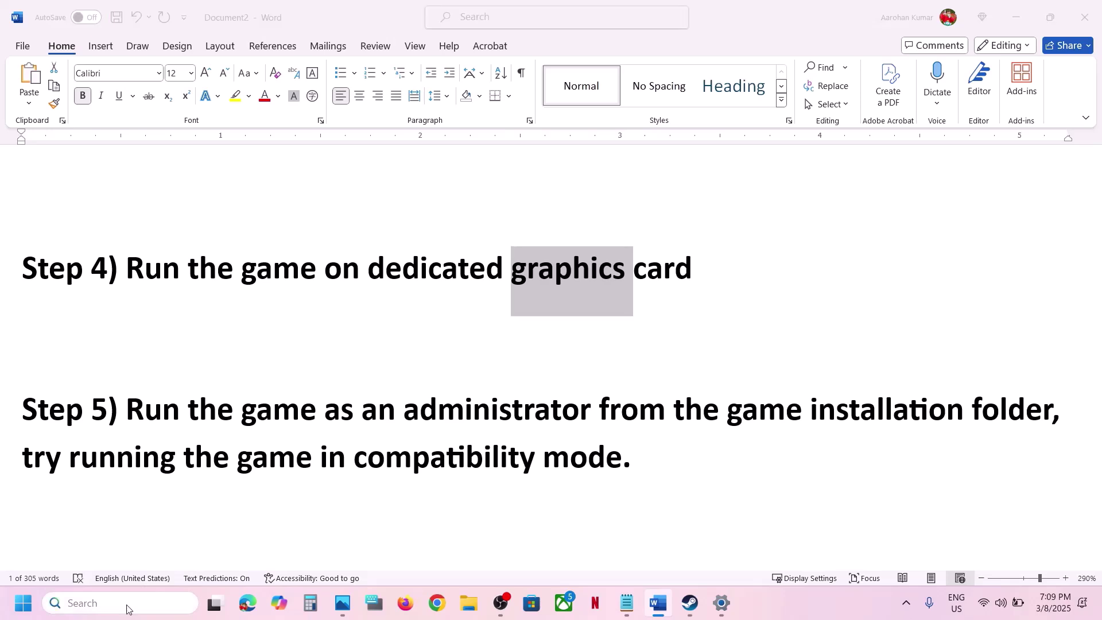
type("ea")
key("Return")
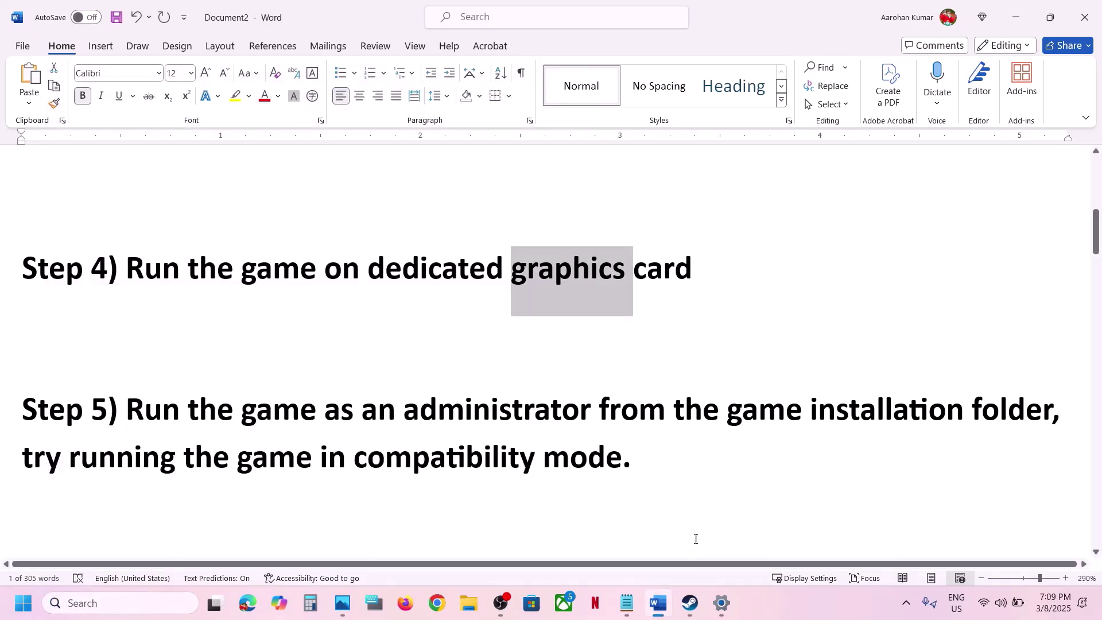
Step: Switch to Steam, browse Split Fiction's local files and go to the Split\Binaries\Win64 folder
left_click(689, 602)
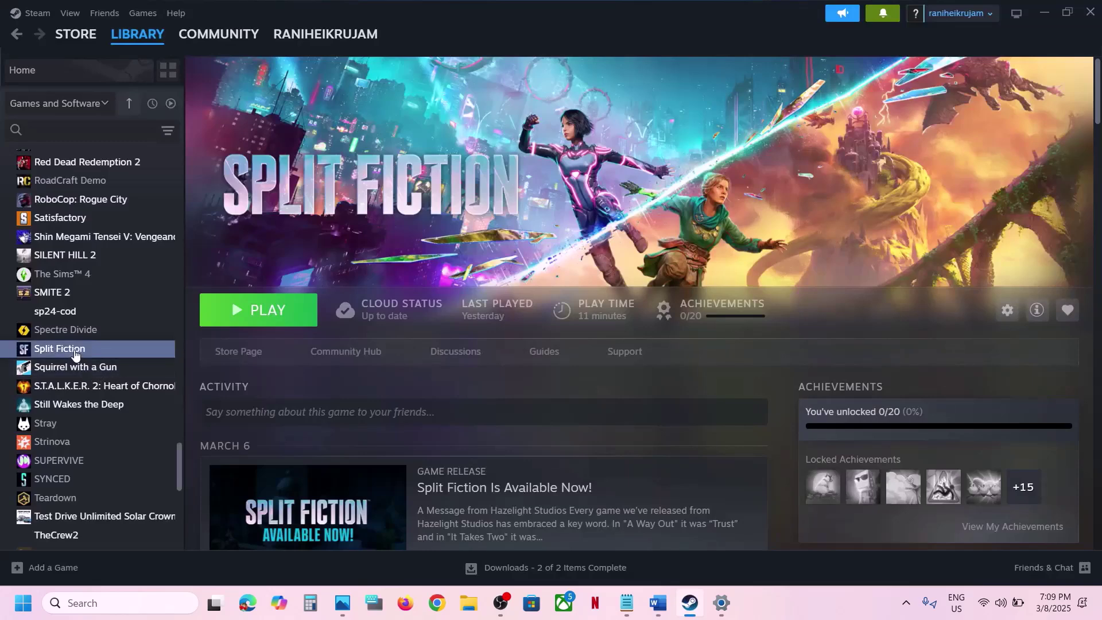
right_click(75, 350)
mouse_move(124, 436)
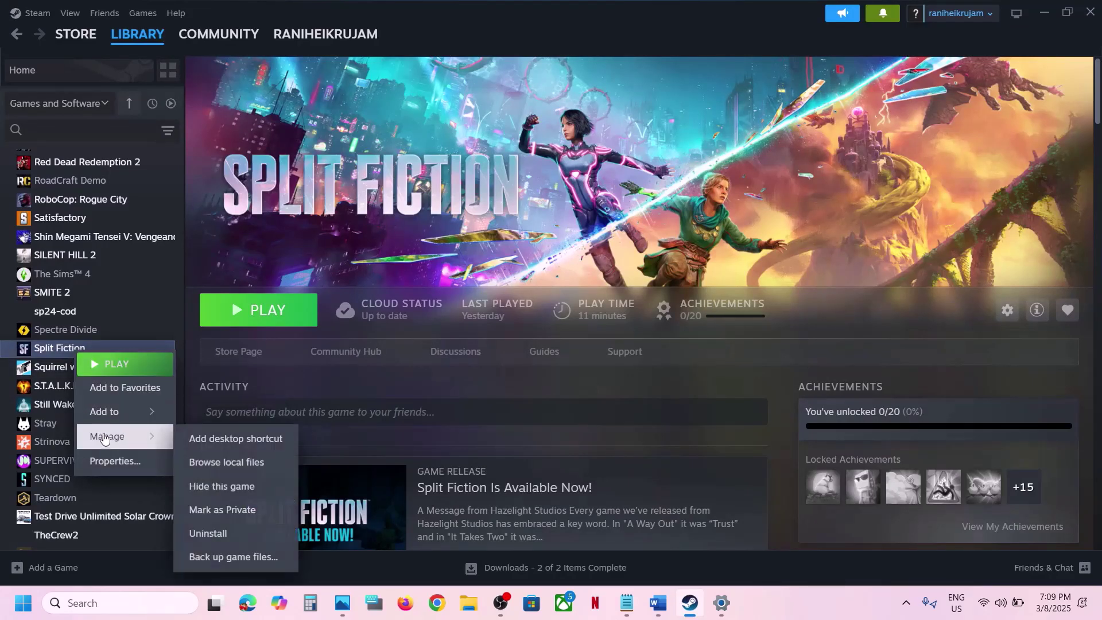
left_click(257, 469)
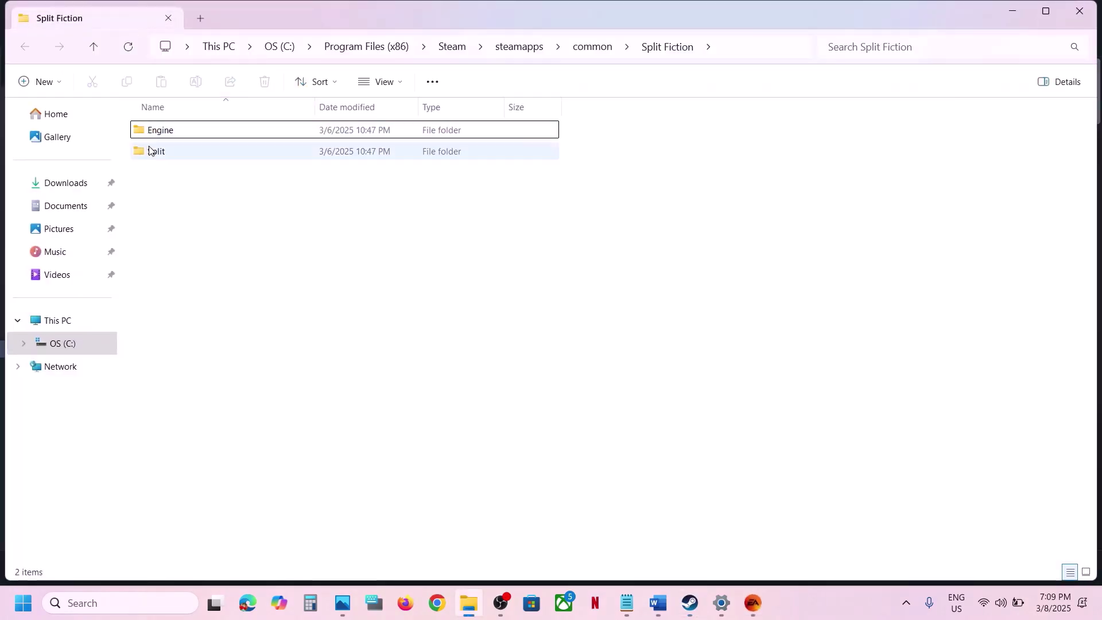
left_click(148, 150)
double_click(149, 150)
double_click(157, 137)
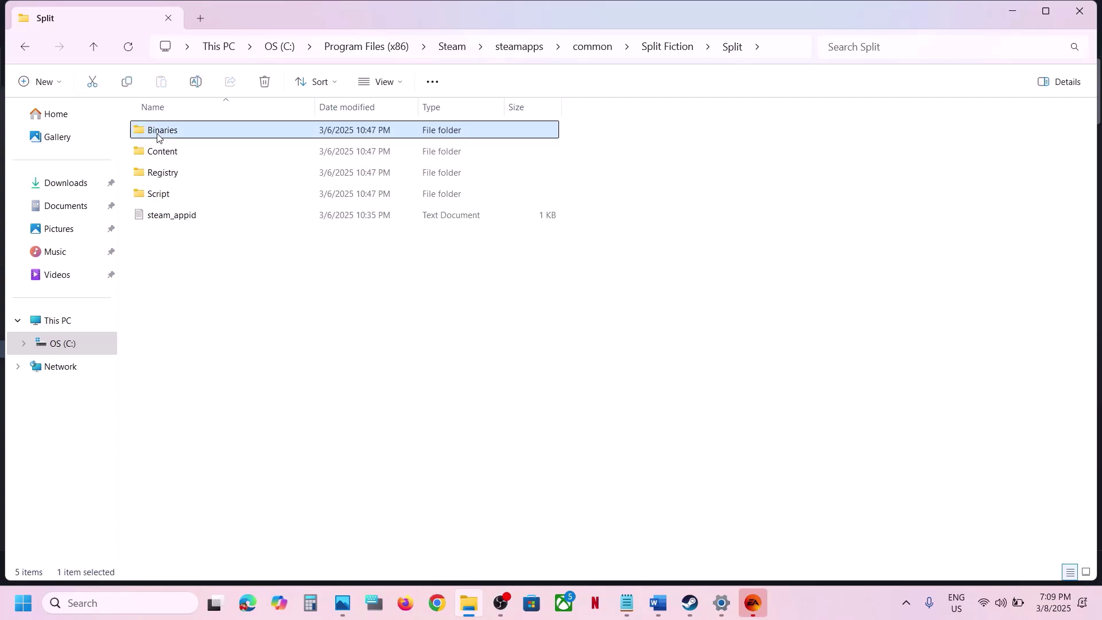
double_click(184, 133)
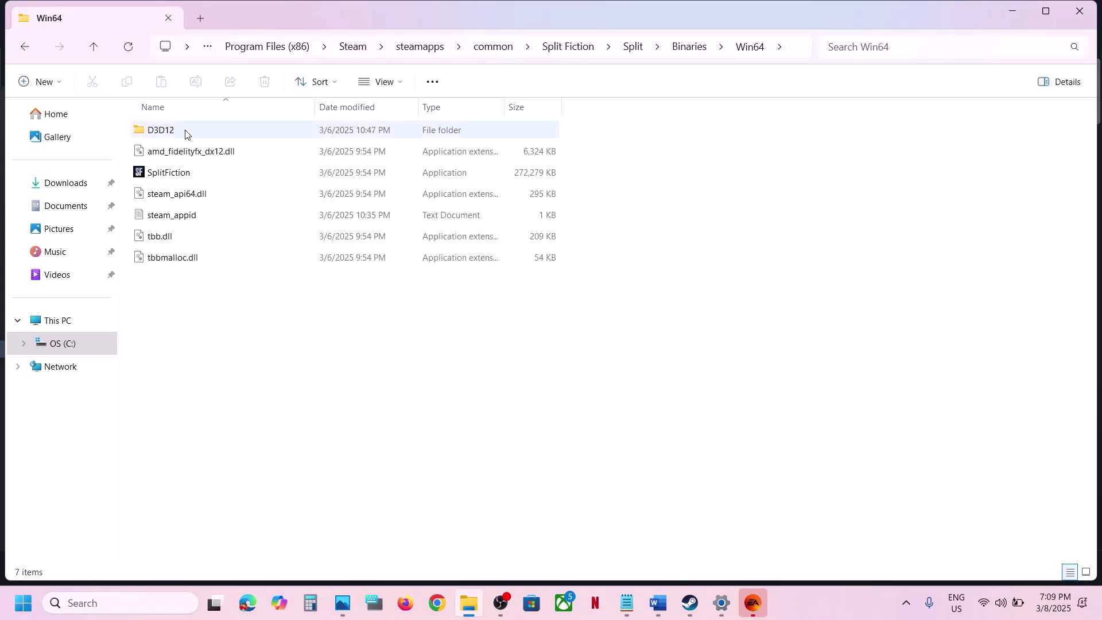
Step: Enable running the SplitFiction application as an administrator in its compatibility properties and apply the change
right_click(185, 175)
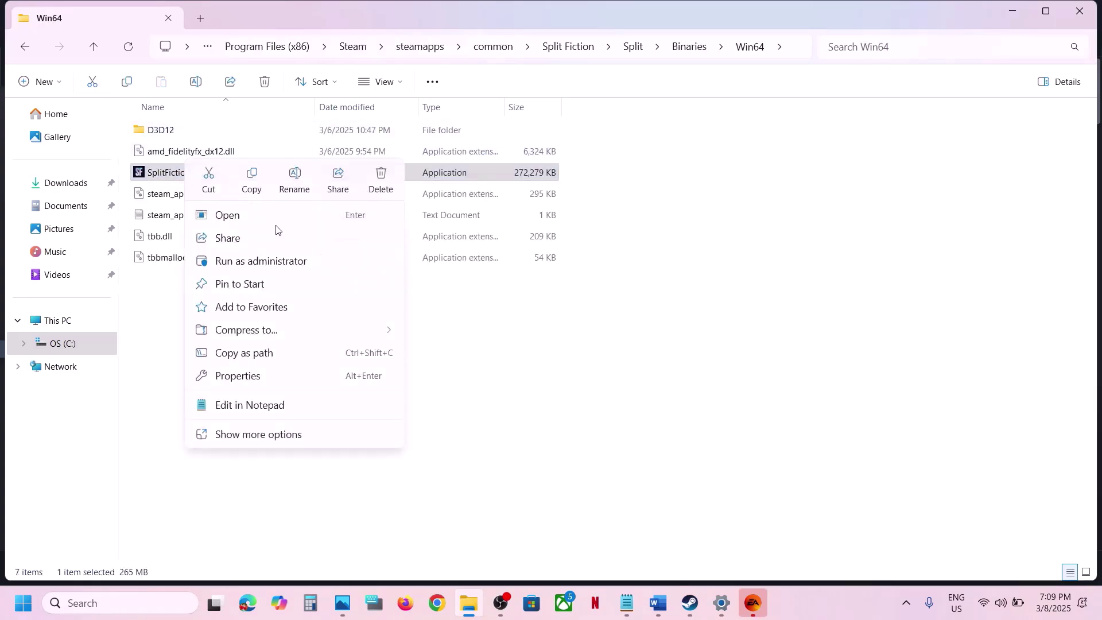
left_click(261, 377)
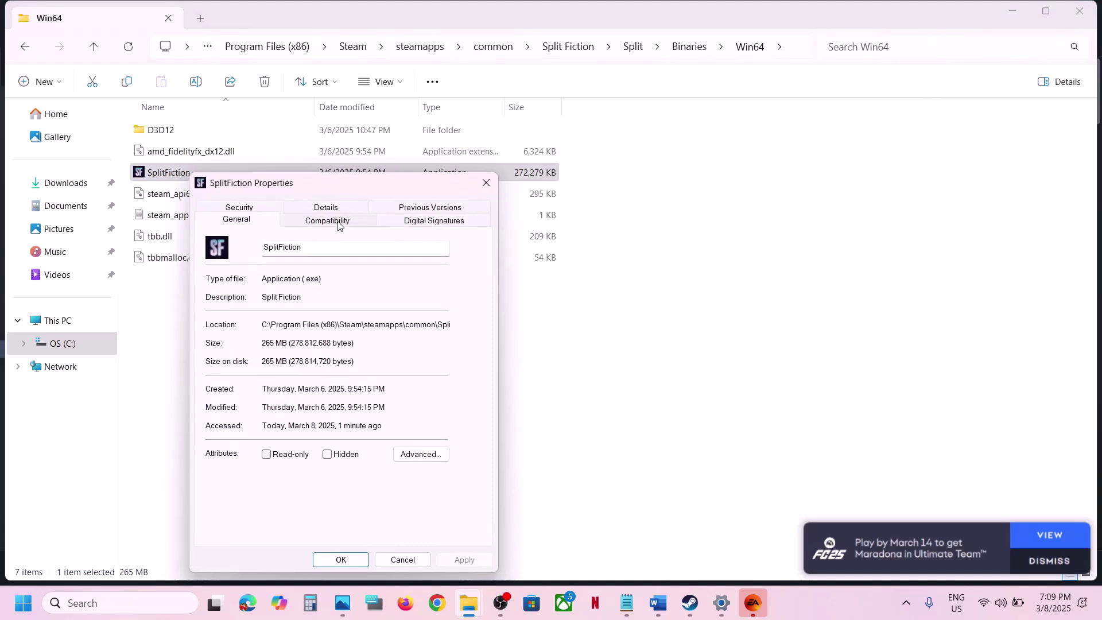
left_click(338, 223)
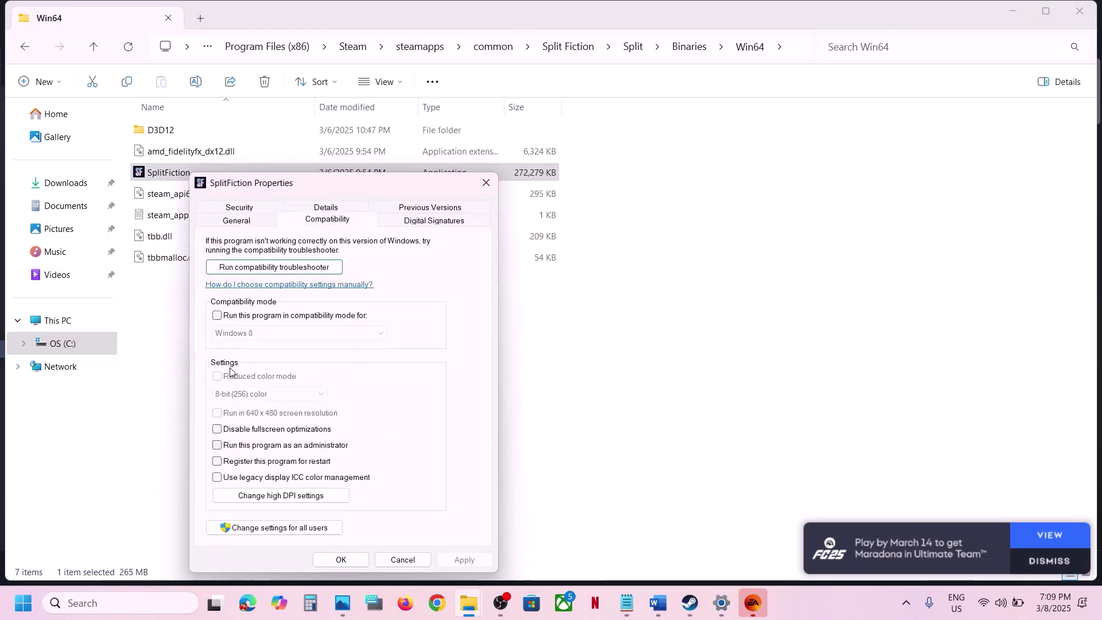
left_click(217, 446)
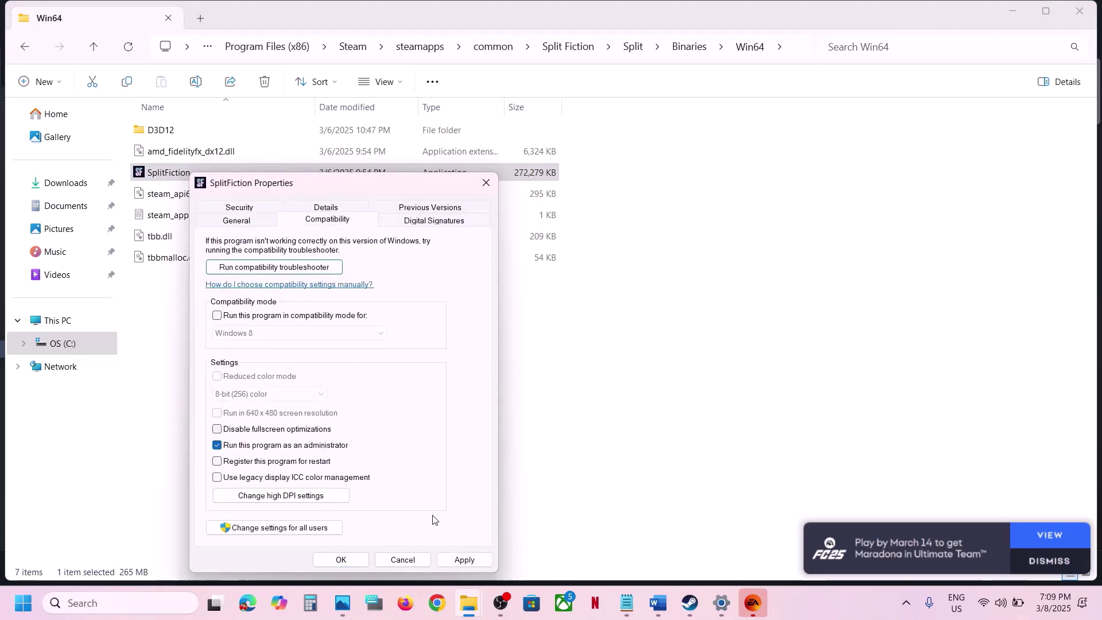
left_click(449, 561)
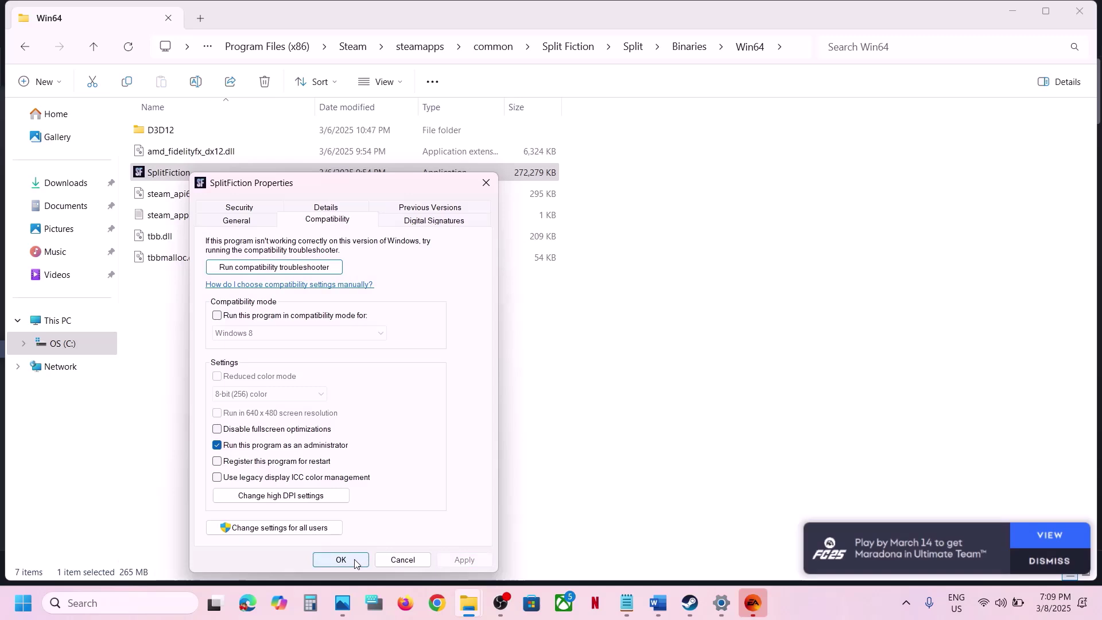
left_click(341, 560)
Step: Enable compatibility mode for Windows 8 in the SplitFiction application's properties
right_click(202, 177)
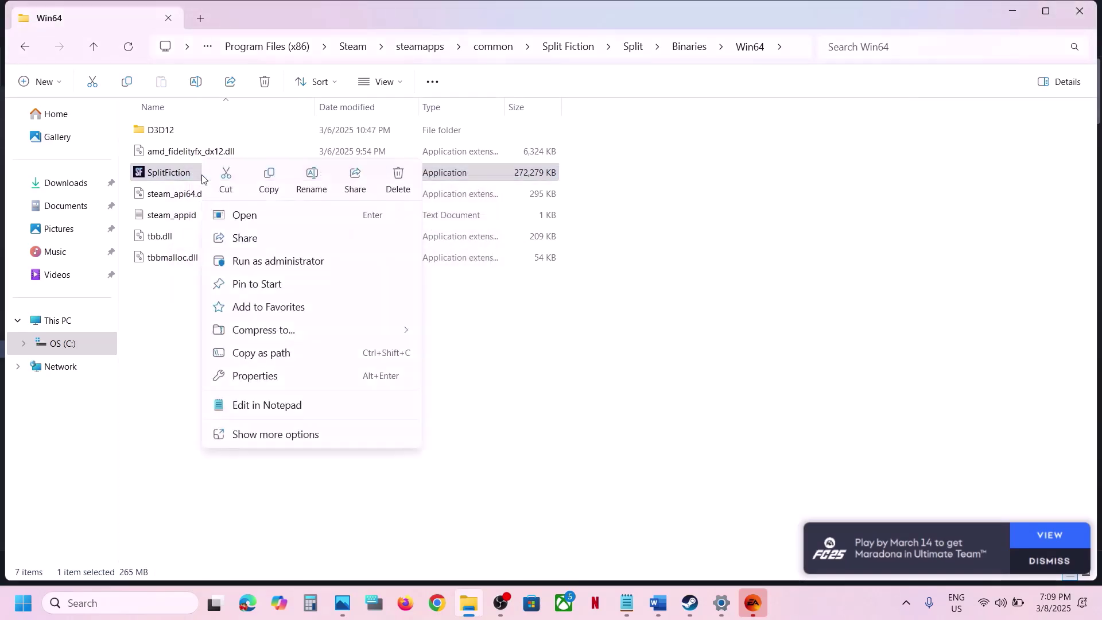
left_click(279, 376)
left_click(345, 224)
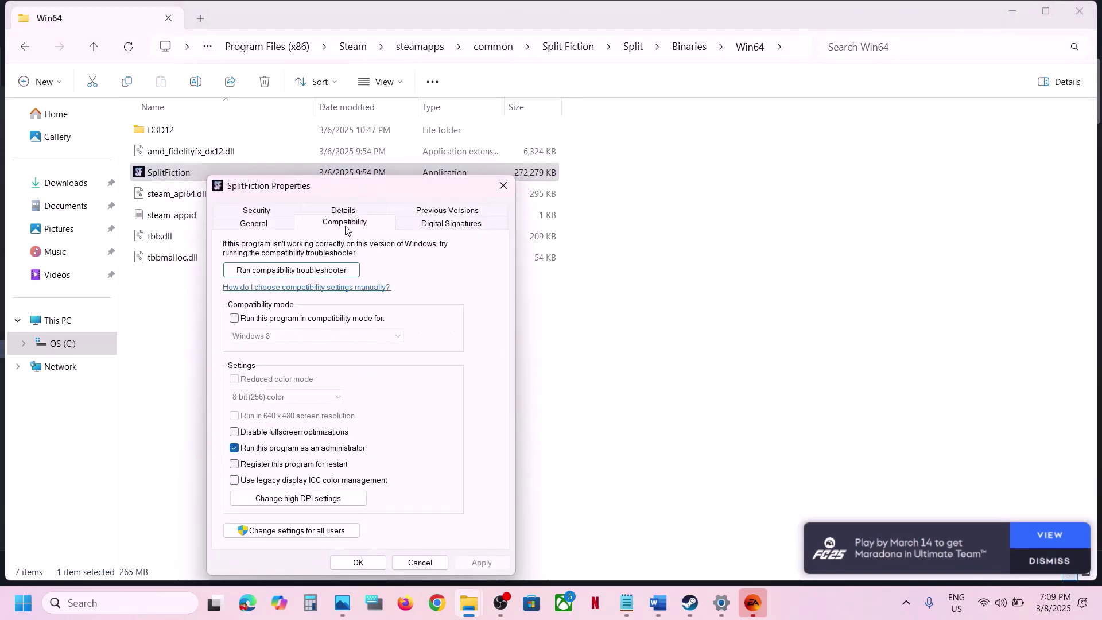
left_click(234, 319)
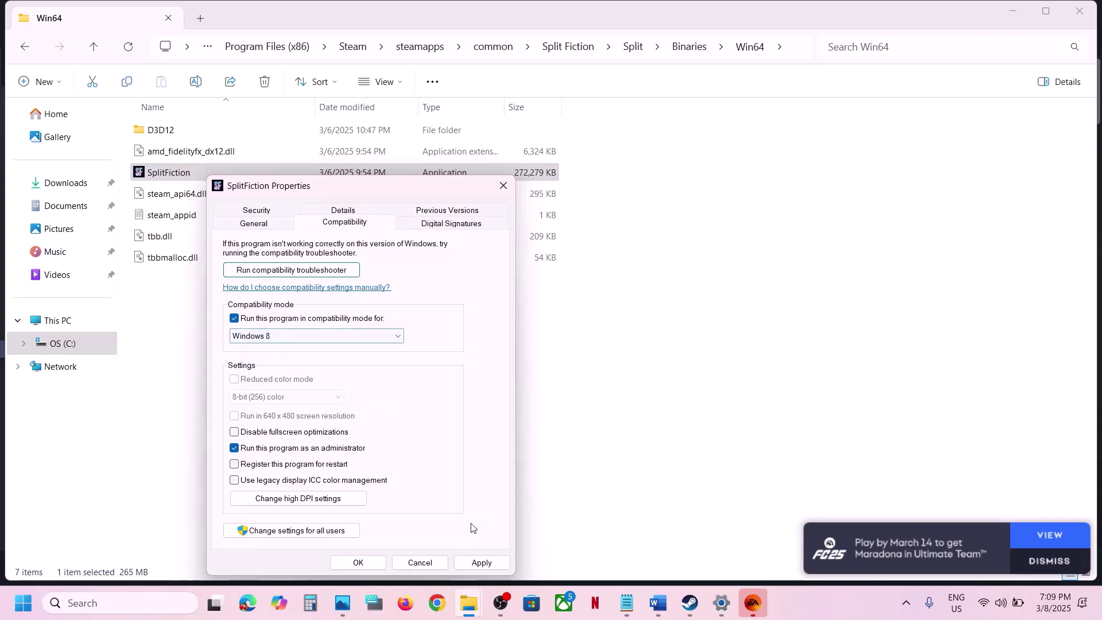
left_click(358, 563)
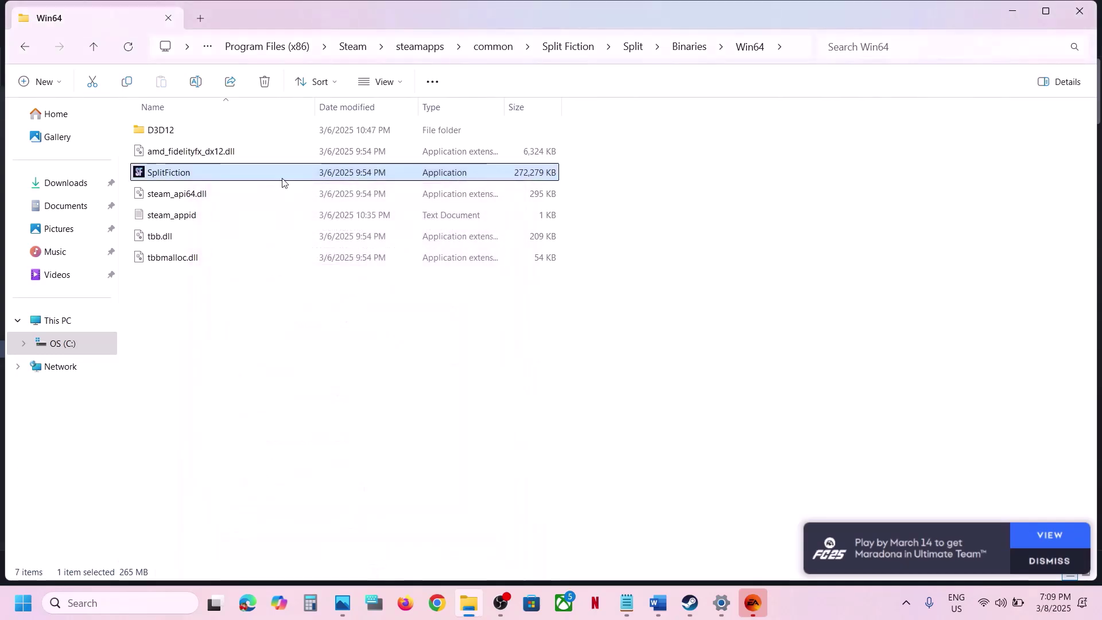
Step: Set the SplitFiction application's compatibility mode to Windows 7, disable fullscreen optimizations and apply the settings
right_click(223, 181)
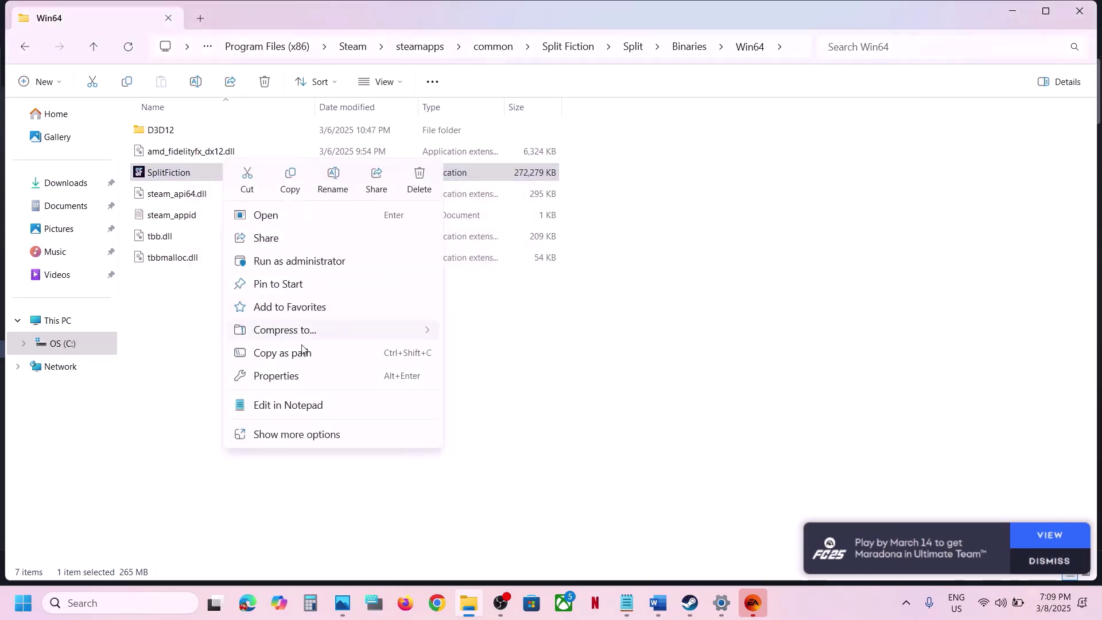
left_click(291, 376)
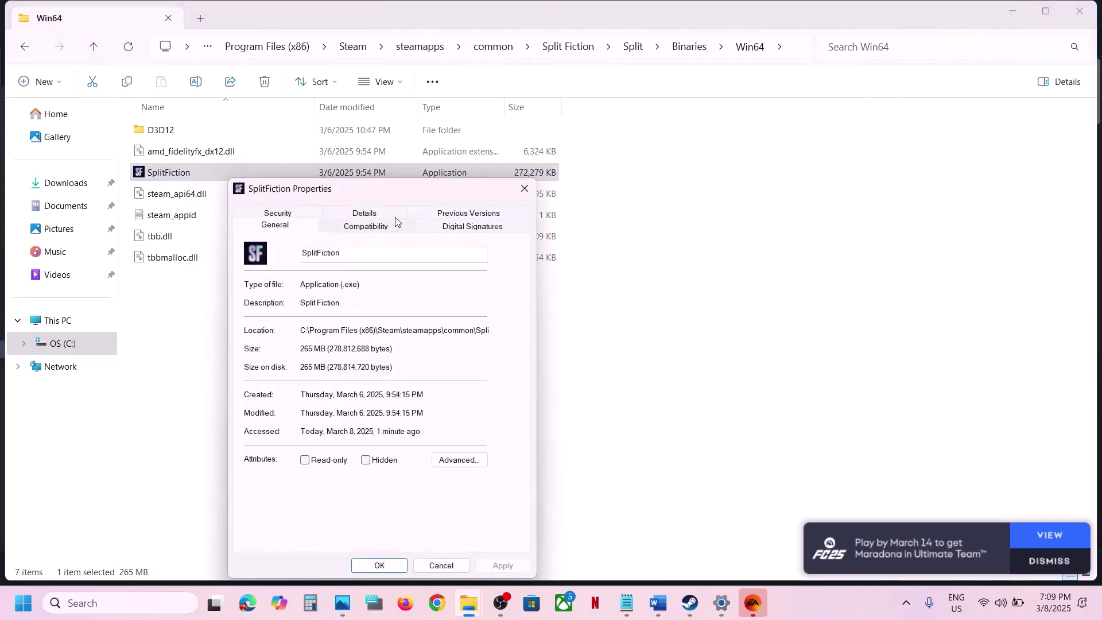
left_click(362, 235)
left_click(291, 339)
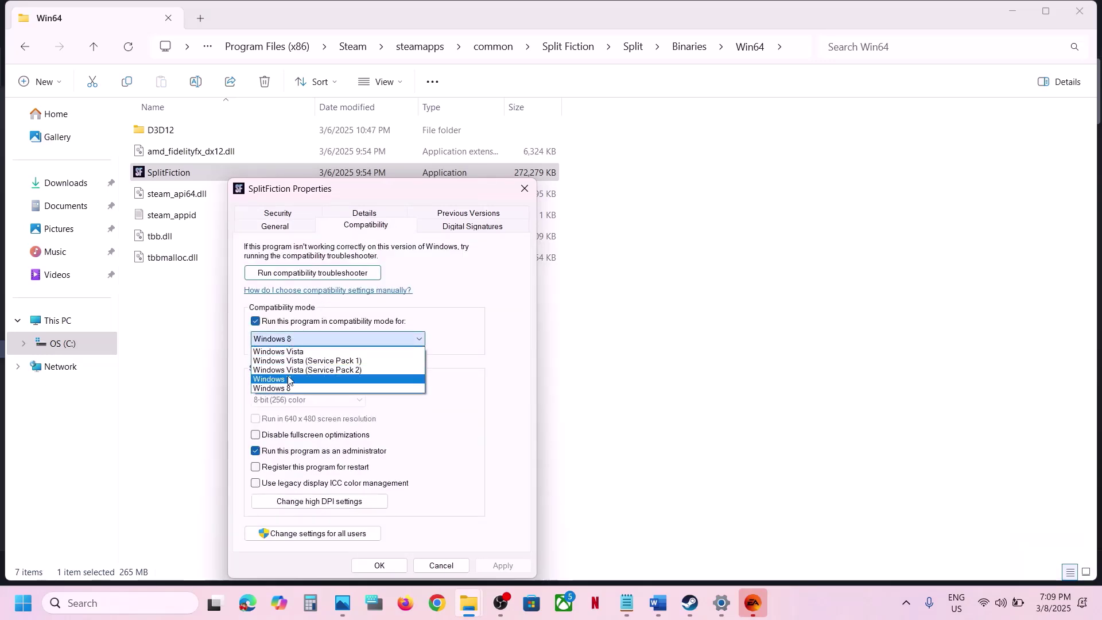
left_click(292, 379)
left_click(499, 567)
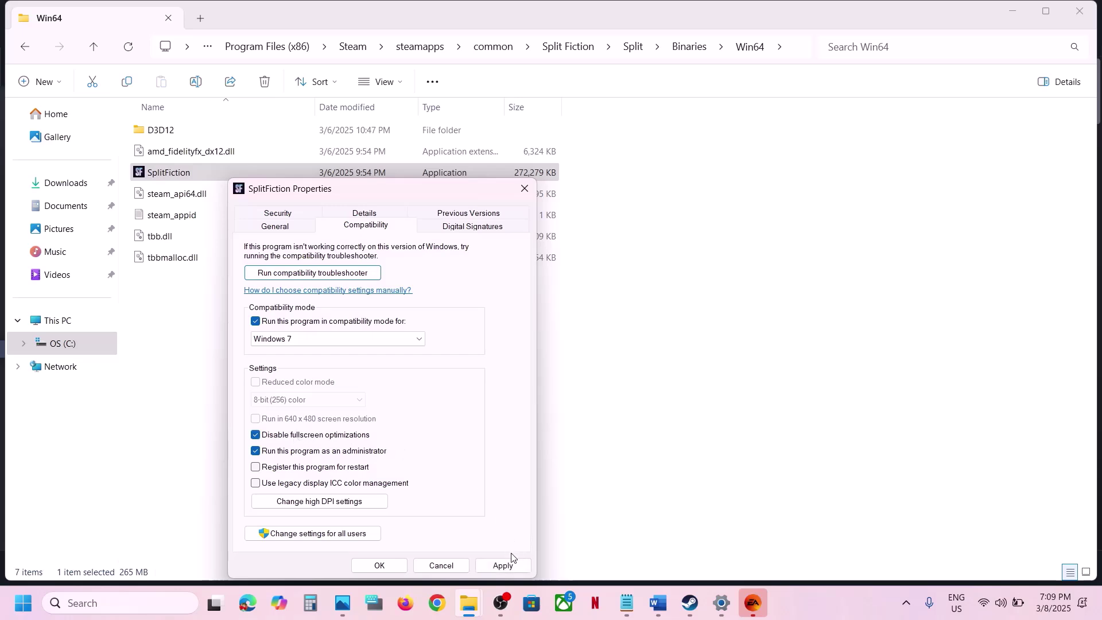
left_click(507, 564)
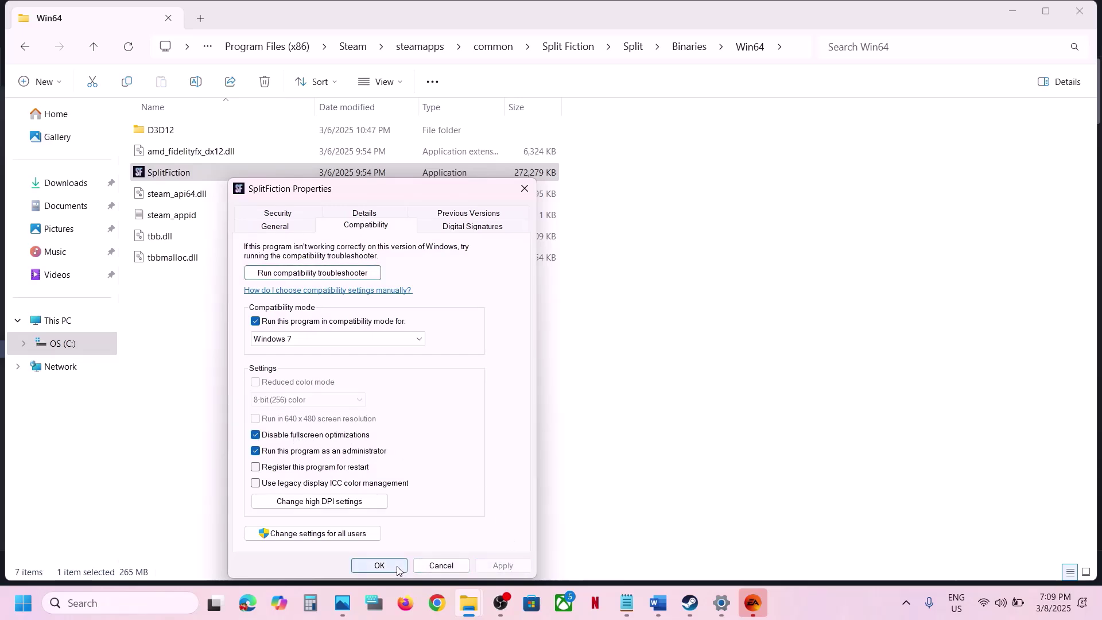
Step: Turn off compatibility mode, disabled fullscreen optimizations and running as an administrator for the SplitFiction application, and save its properties
left_click(256, 321)
left_click(255, 434)
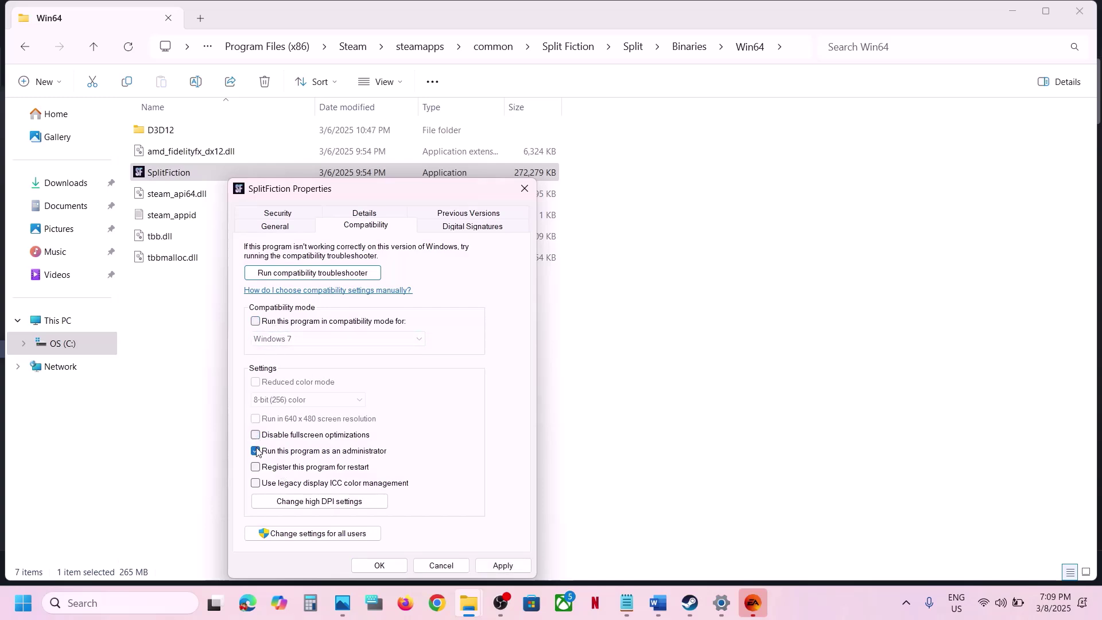
left_click(256, 451)
left_click(503, 566)
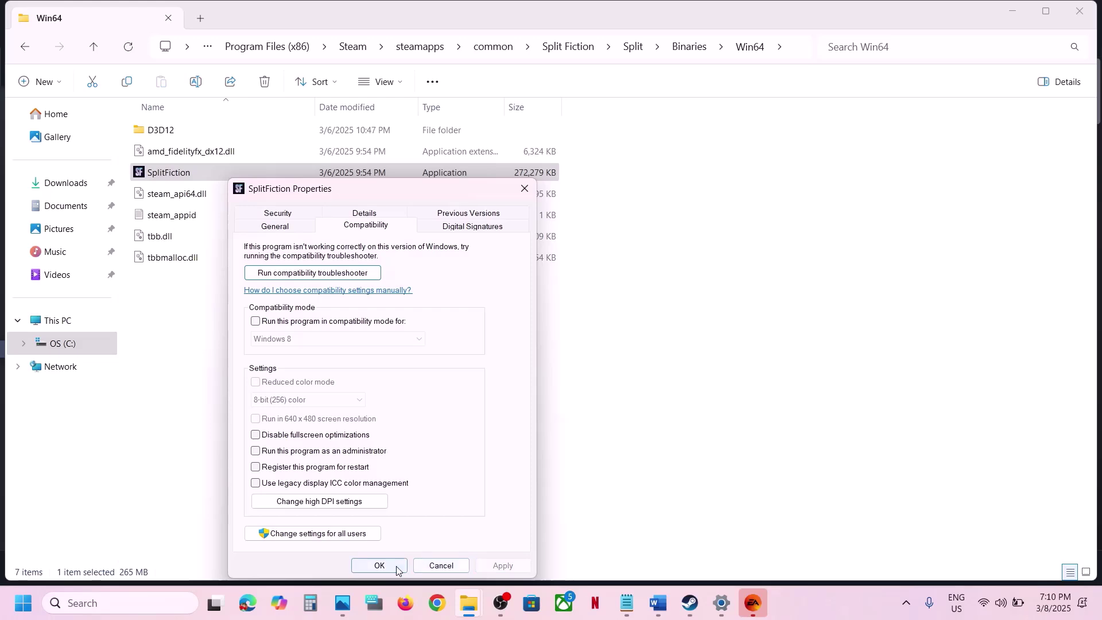
left_click(379, 566)
Step: Return to the Word document and review Step 6 about allowing the game exe through the antivirus and firewall
left_click(689, 603)
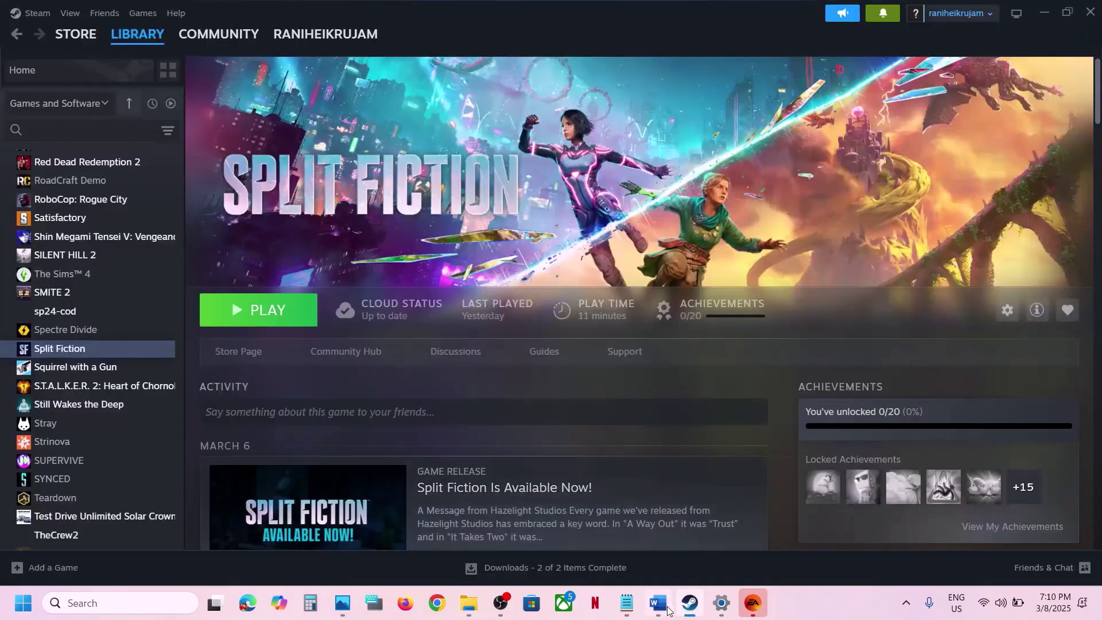
left_click(658, 602)
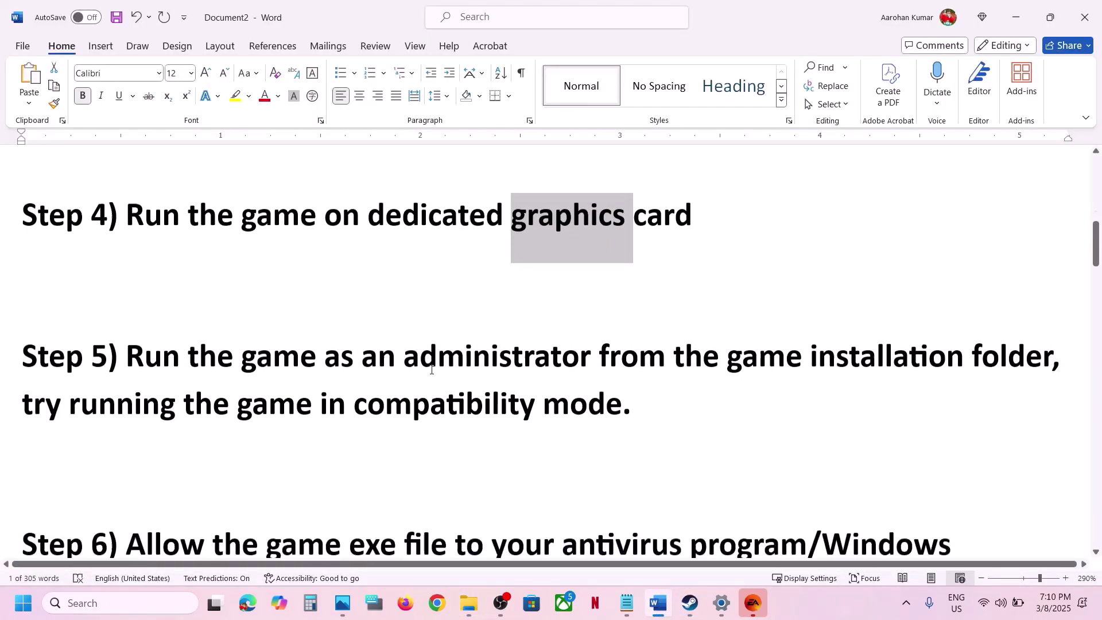
scroll(432, 370, "down", 3)
left_click_drag(156, 357, 435, 390)
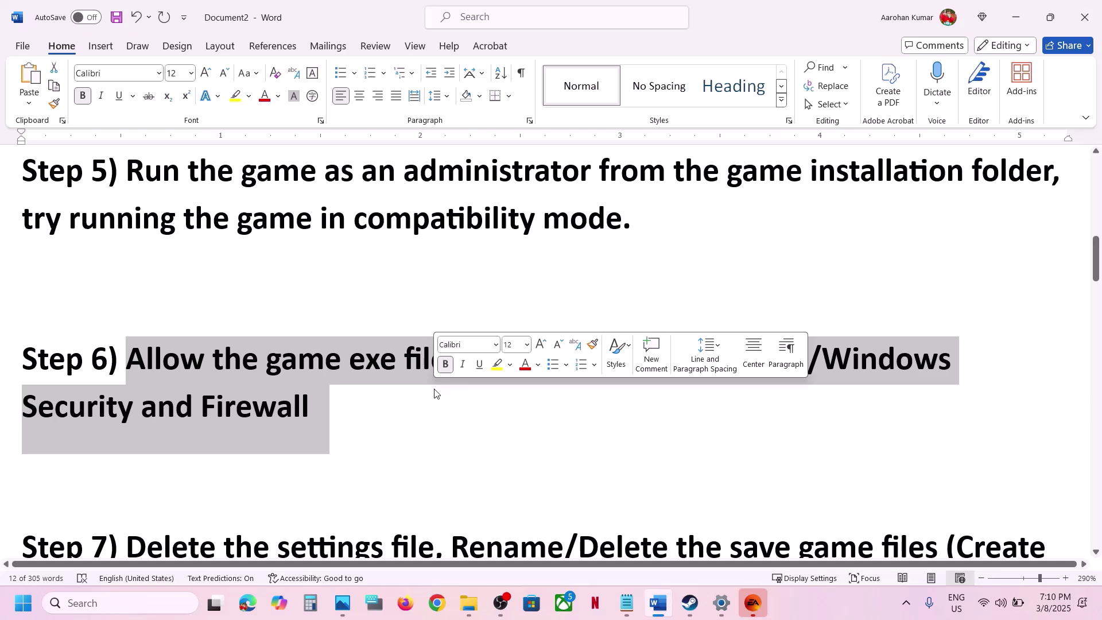
left_click(411, 400)
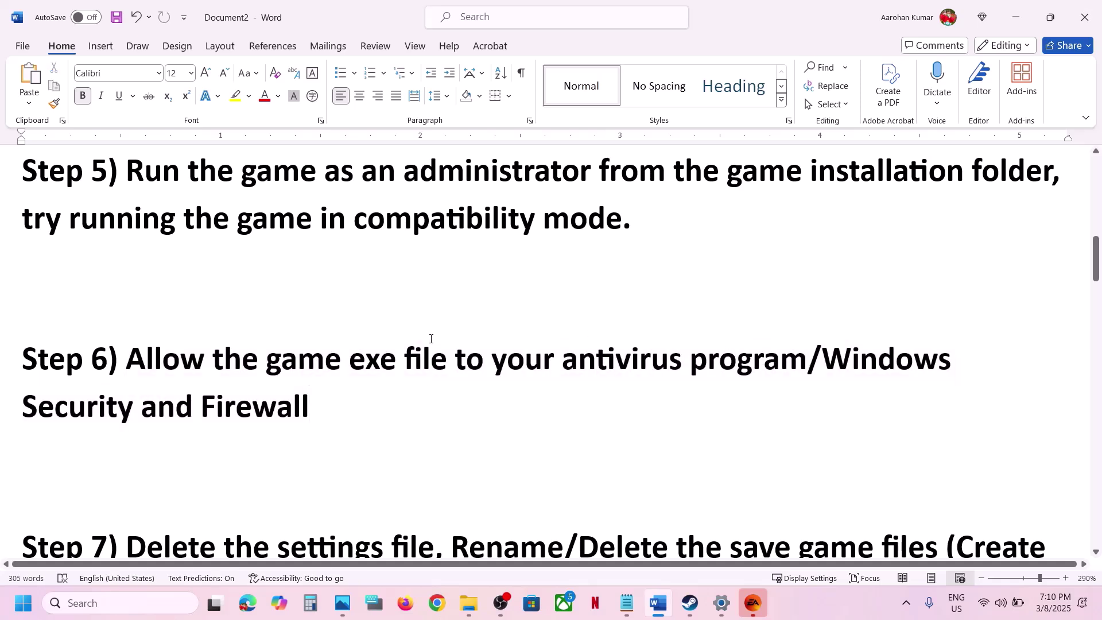
left_click_drag(359, 355, 737, 356)
Step: Switch to Settings and open Virus & threat protection from the Windows Security page under Privacy & security
key("alt+Tab")
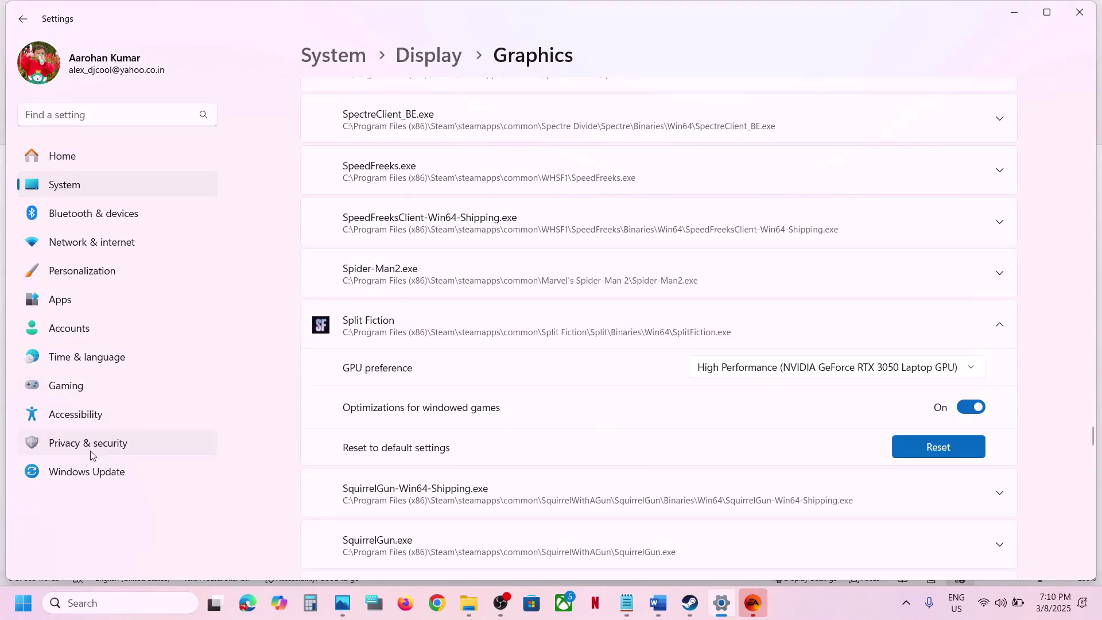
key("alt+Tab")
key("alt+Tab")
left_click(96, 440)
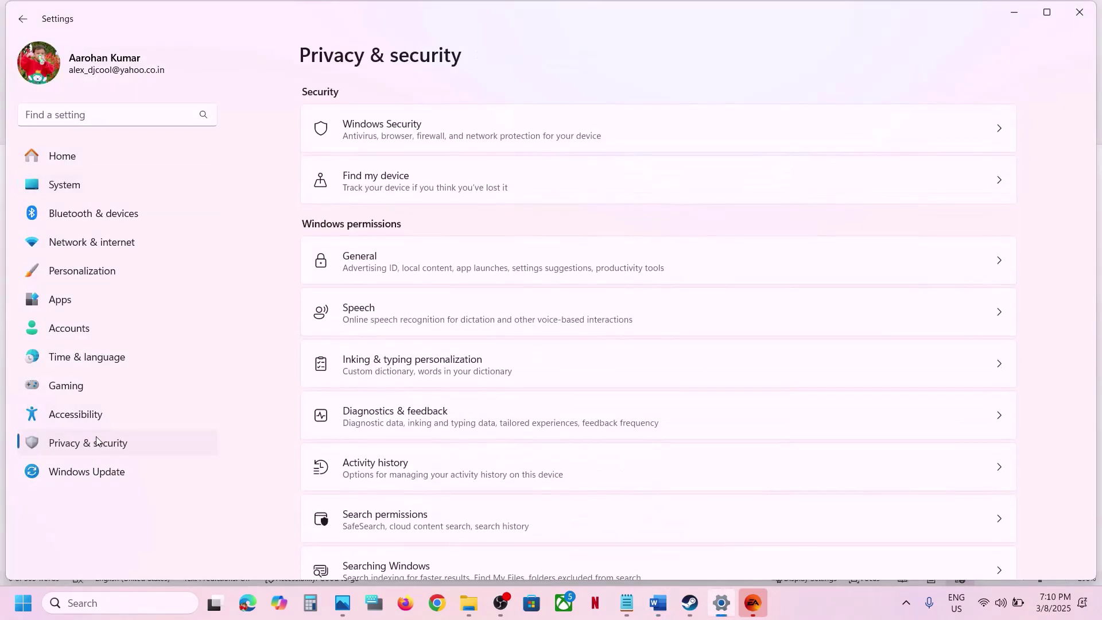
left_click(417, 136)
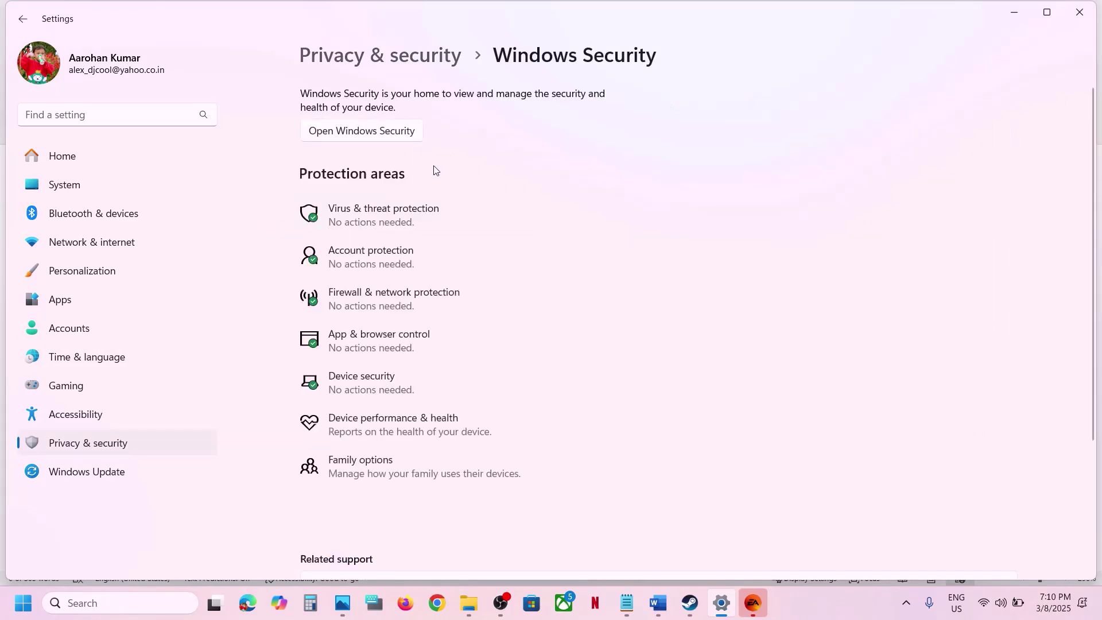
left_click(386, 219)
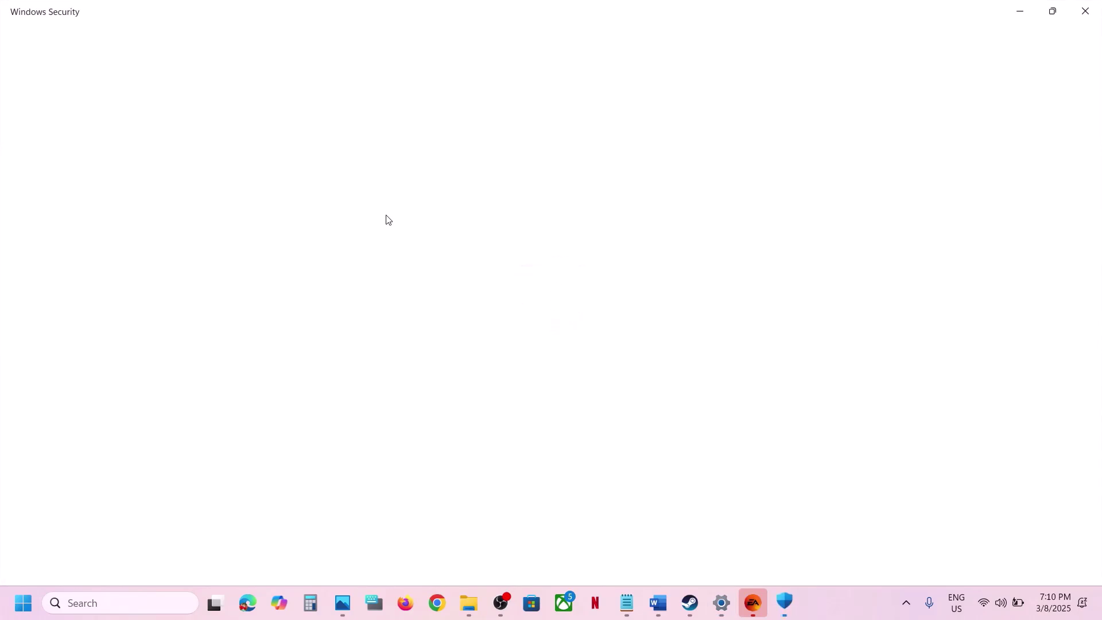
scroll(374, 525, "down", 3)
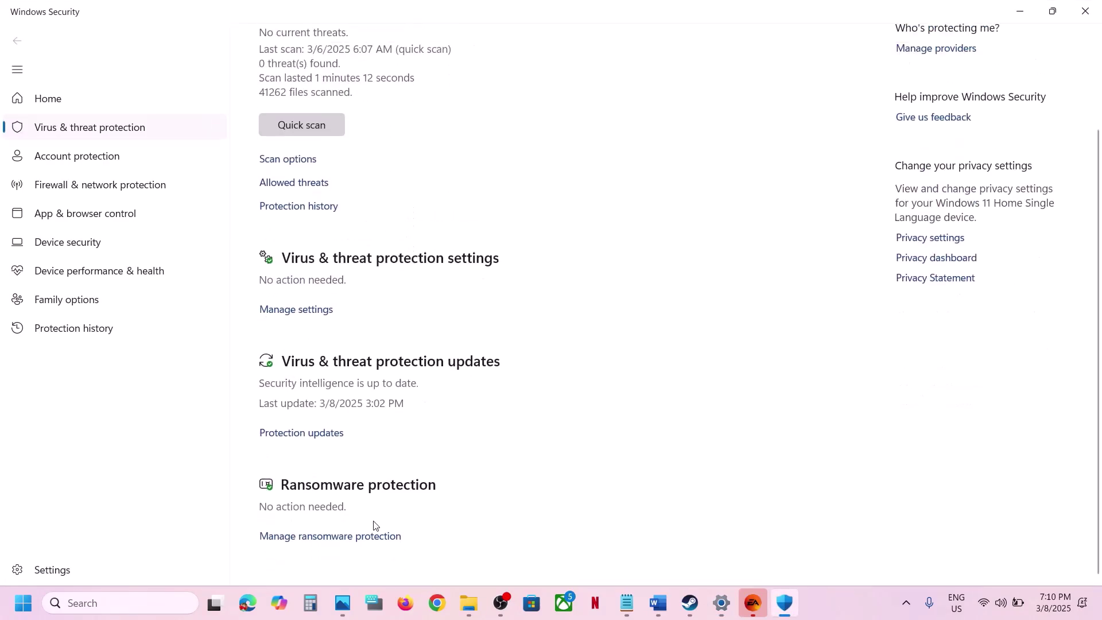
Step: Open the list of apps allowed through Controlled folder access from the Ransomware protection settings
left_click(348, 534)
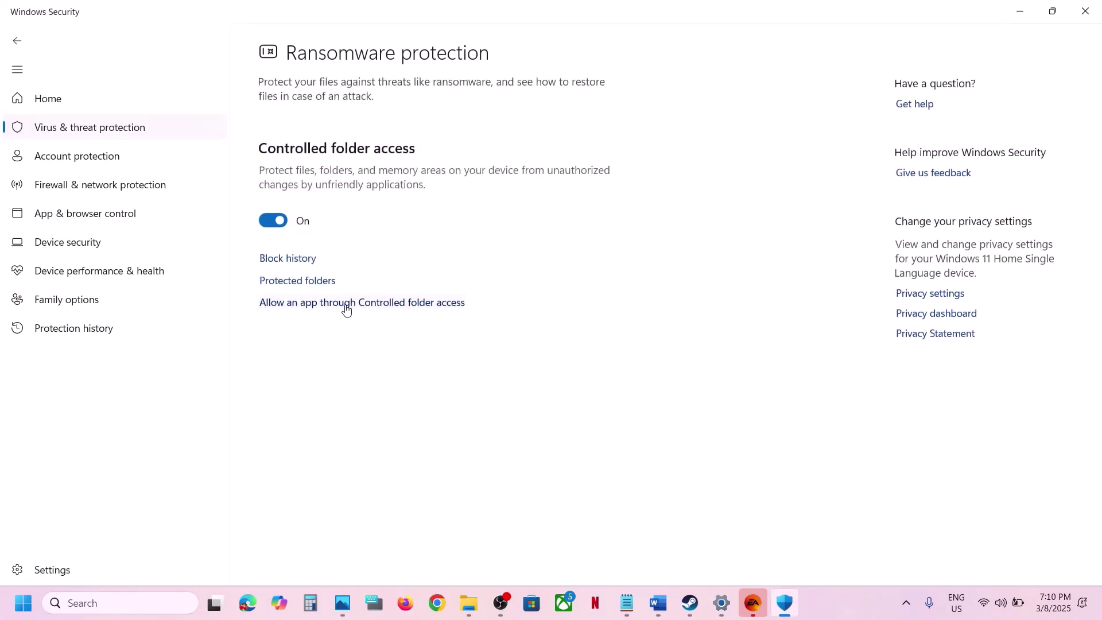
left_click(374, 304)
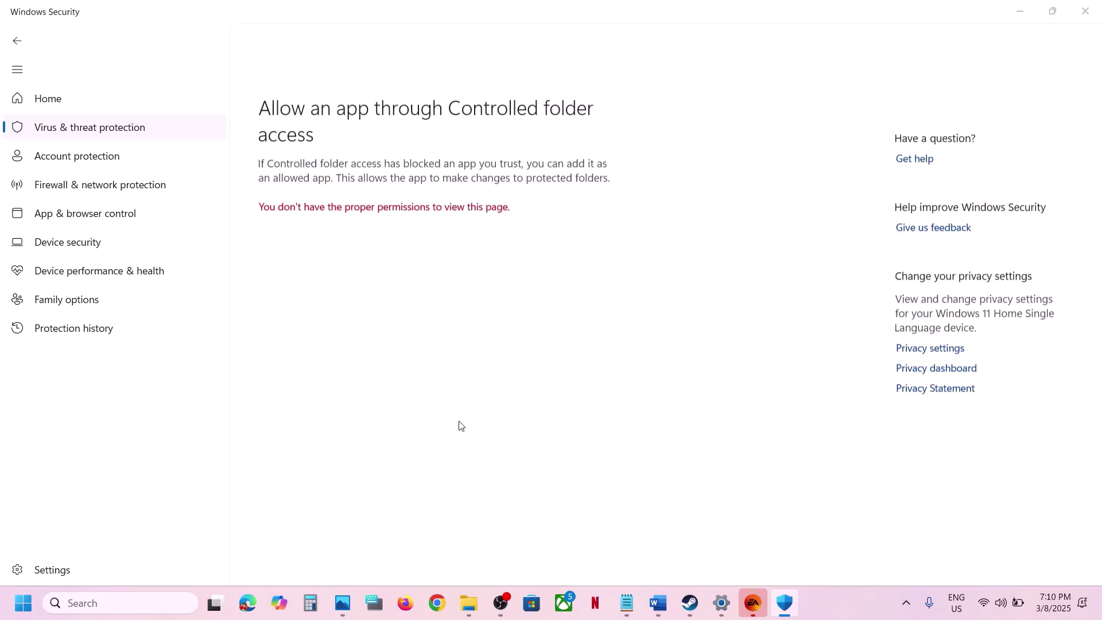
scroll(461, 426, "down", 2)
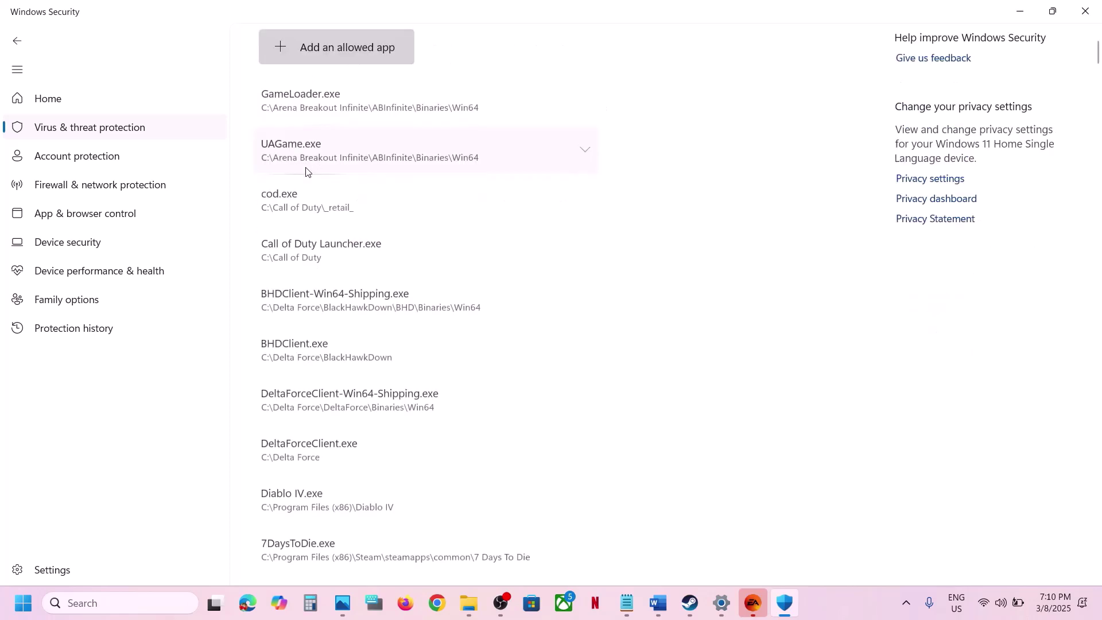
Step: Add the SplitFiction application from the Split Fiction\Split\Binaries\Win64 folder in steamapps\common as an app allowed through Controlled folder access
left_click(345, 51)
left_click(339, 104)
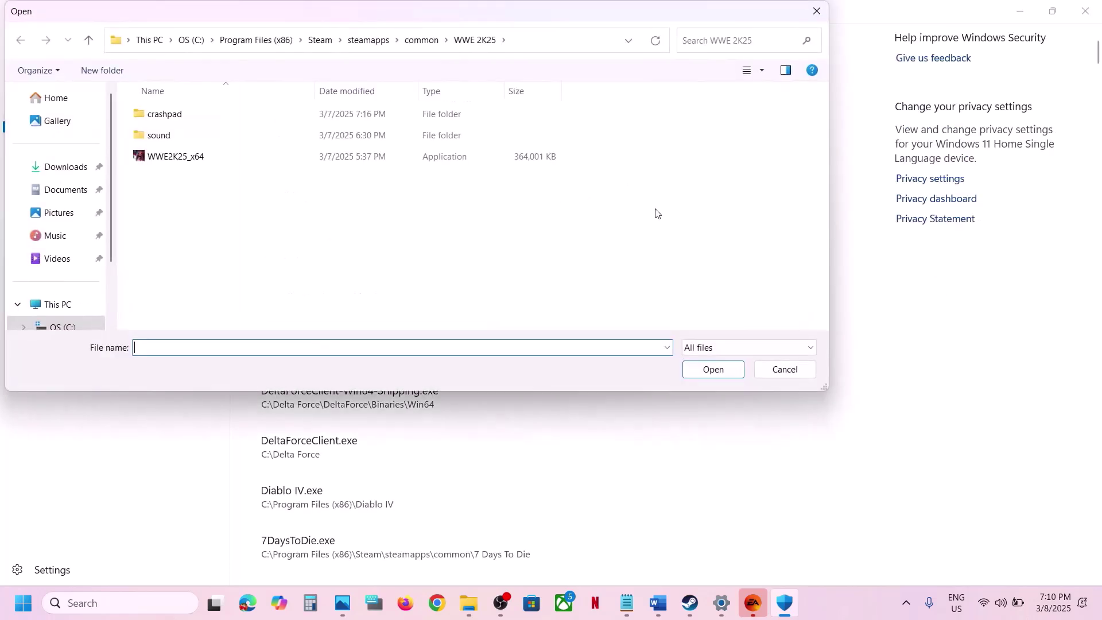
left_click(421, 40)
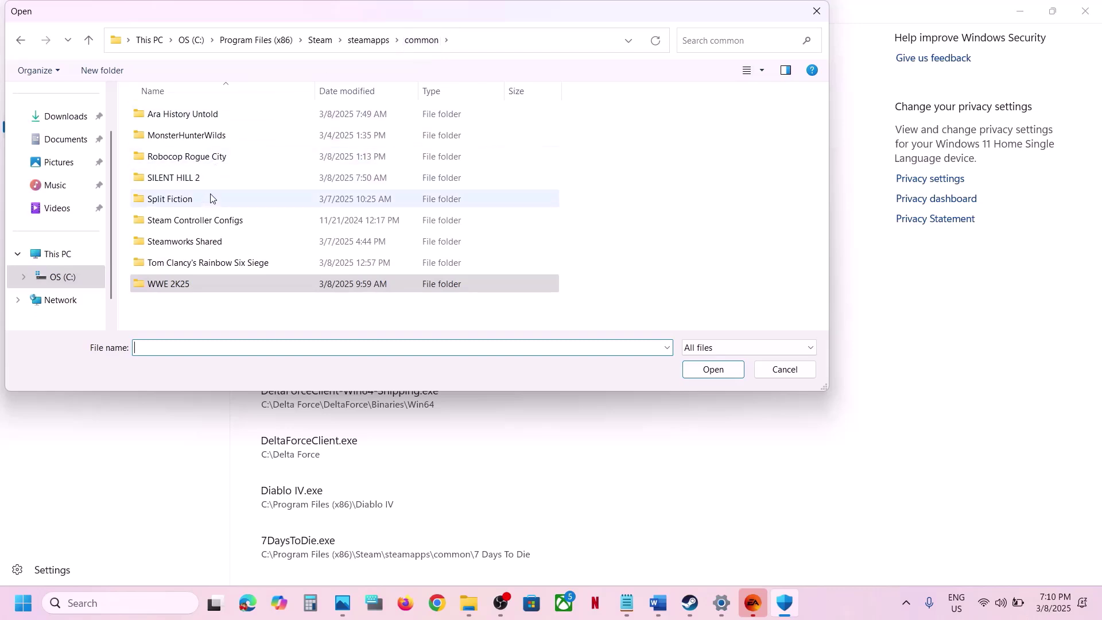
double_click(197, 200)
double_click(177, 137)
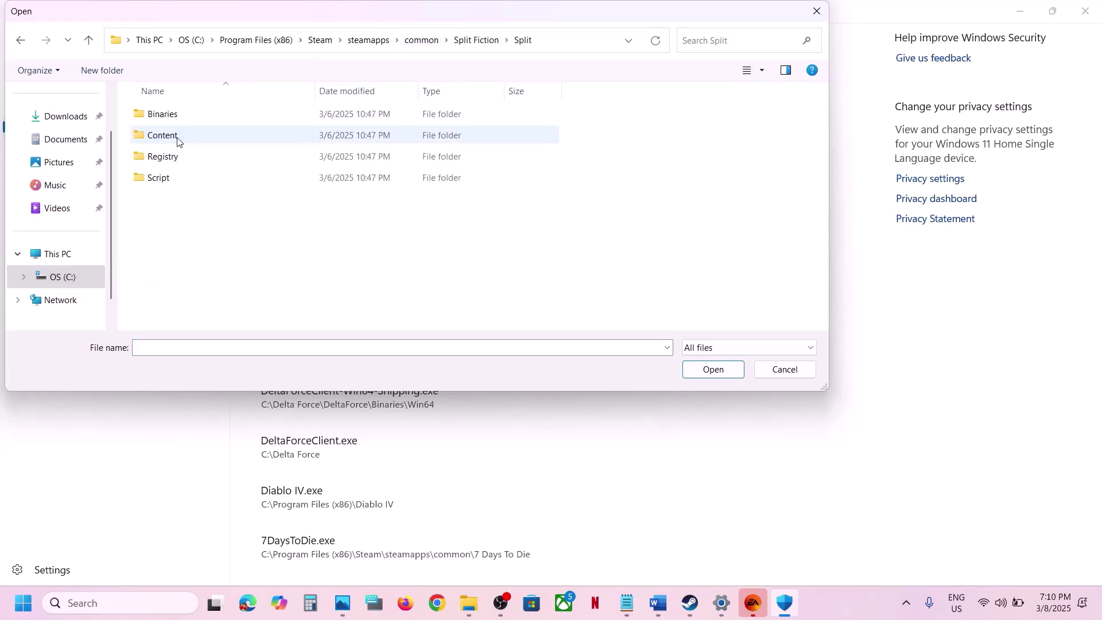
double_click(165, 115)
double_click(165, 115)
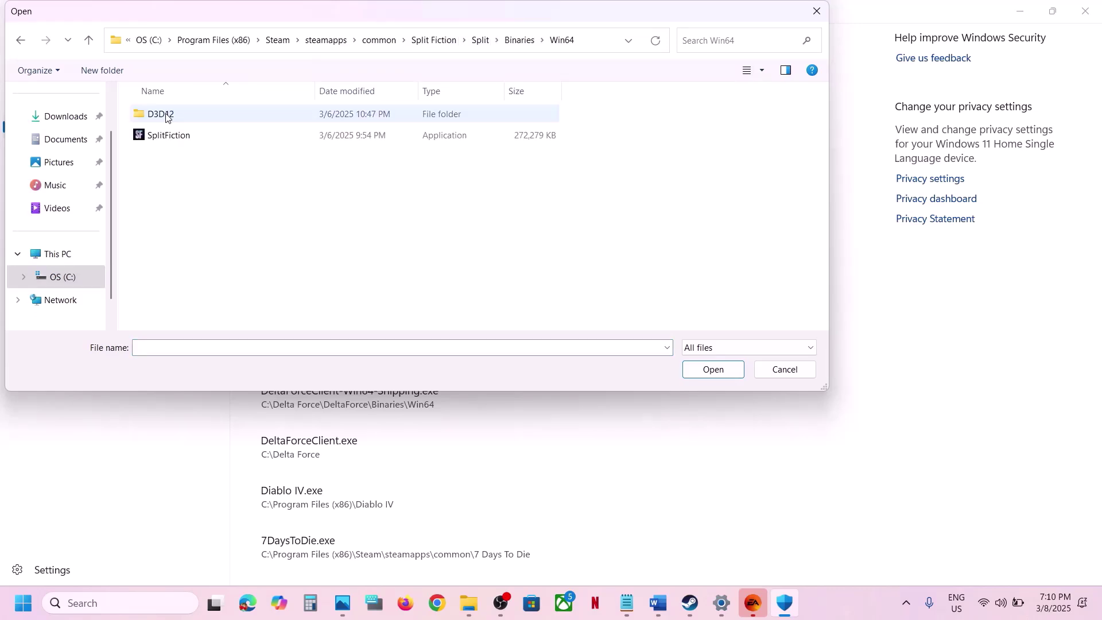
left_click(197, 138)
left_click(711, 372)
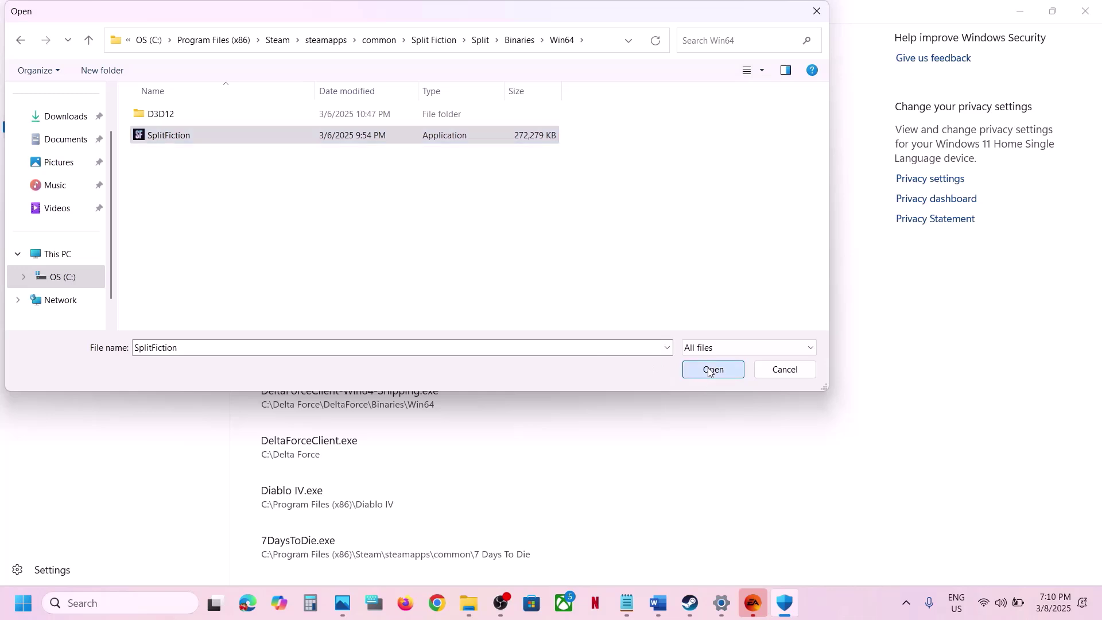
Step: Switch to Control Panel and open the list of apps allowed through Windows Defender Firewall under System and Security
left_click(105, 602)
type("control")
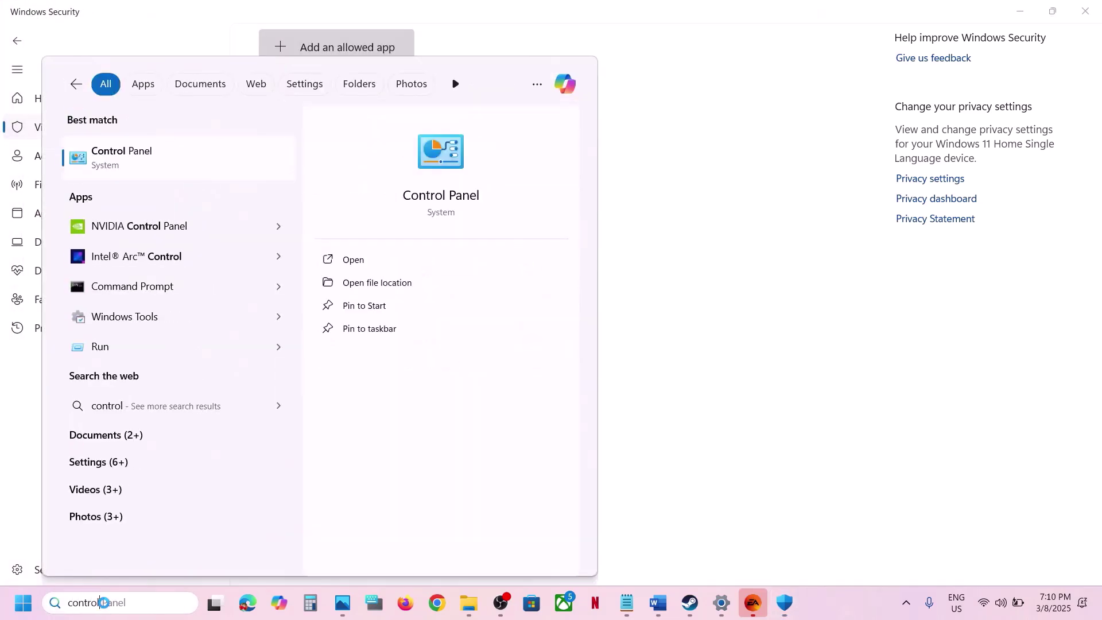
key("Return")
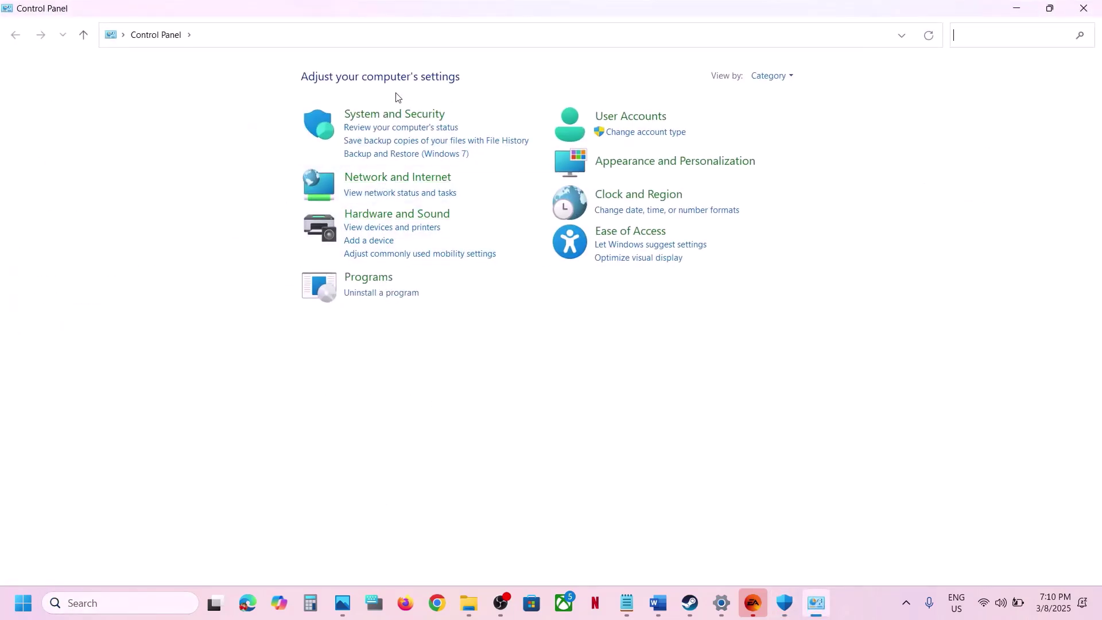
left_click(388, 115)
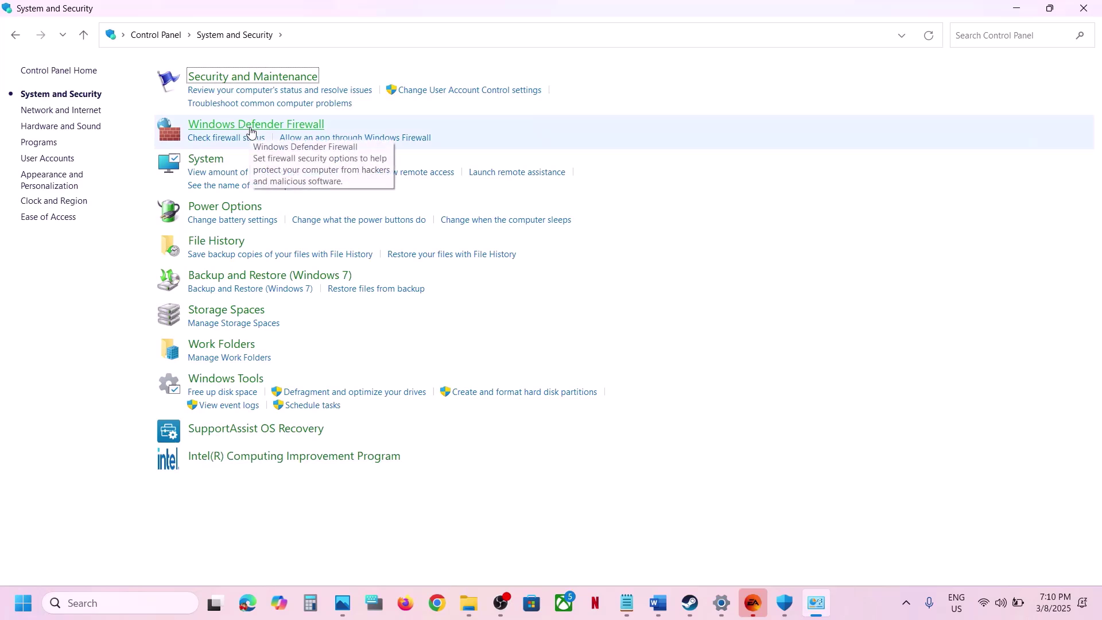
left_click(236, 125)
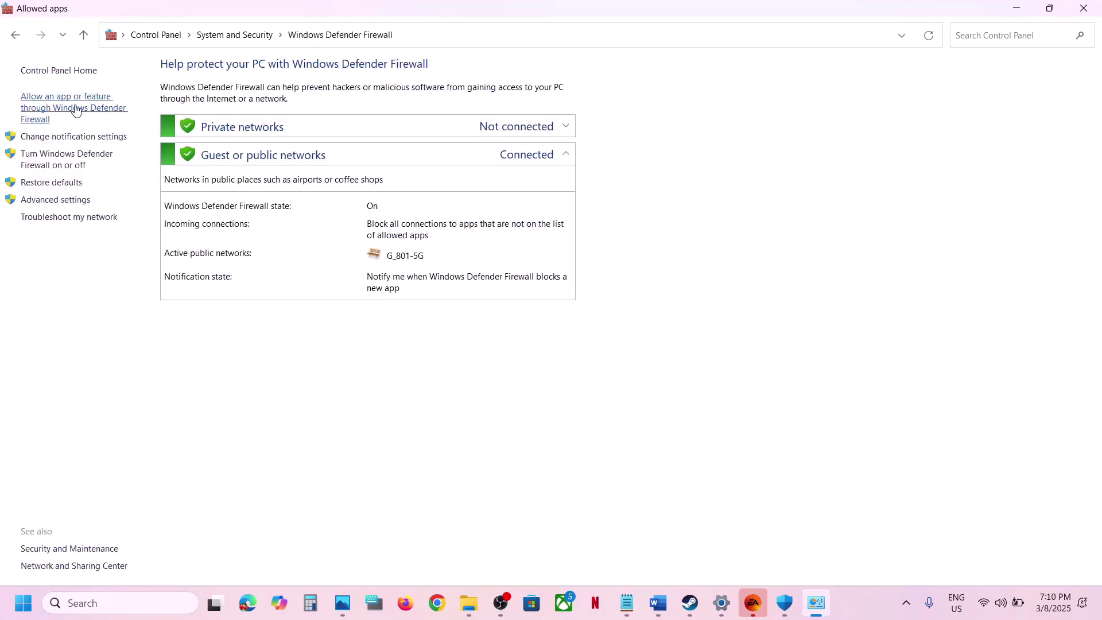
left_click(75, 109)
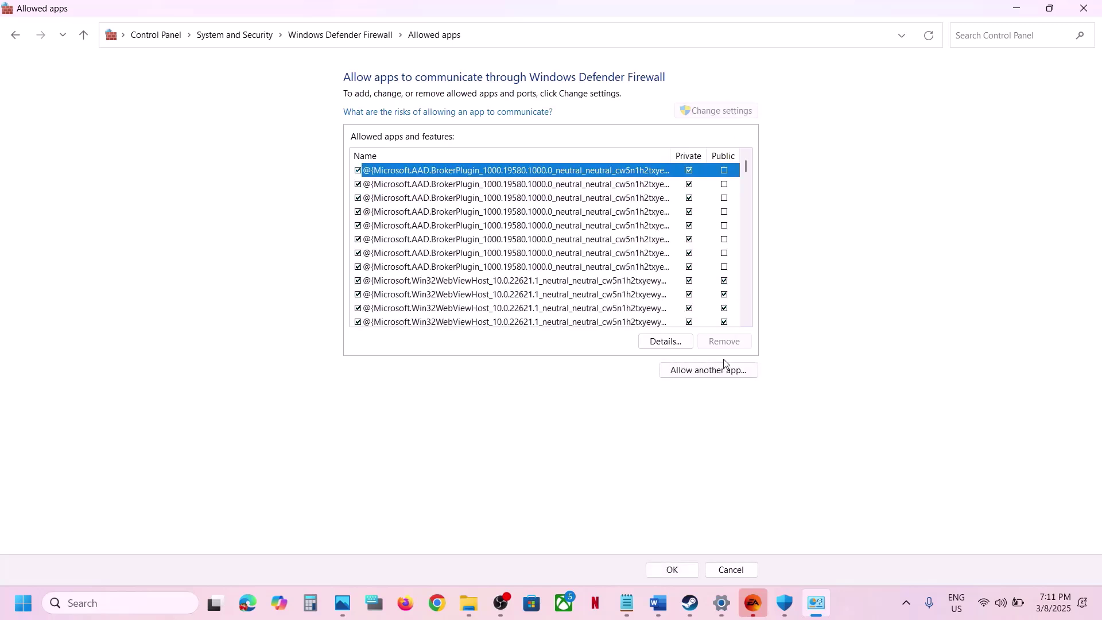
Step: Try to add the SplitFiction application from Split Fiction\Split\Binaries\Win64 to the apps allowed through Windows Defender Firewall
left_click(716, 370)
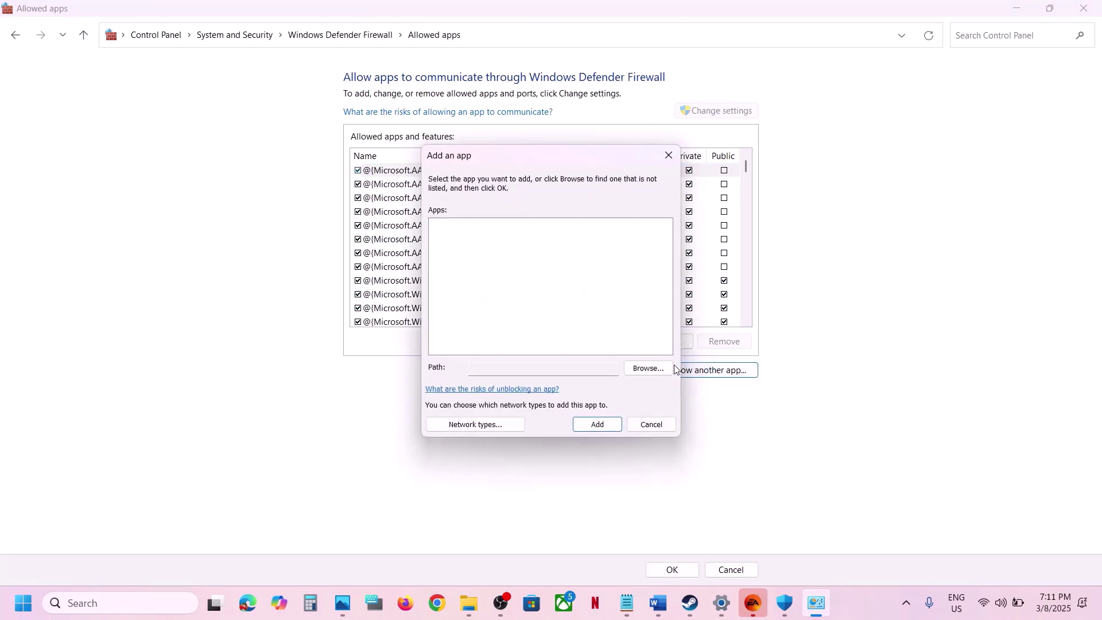
left_click(652, 367)
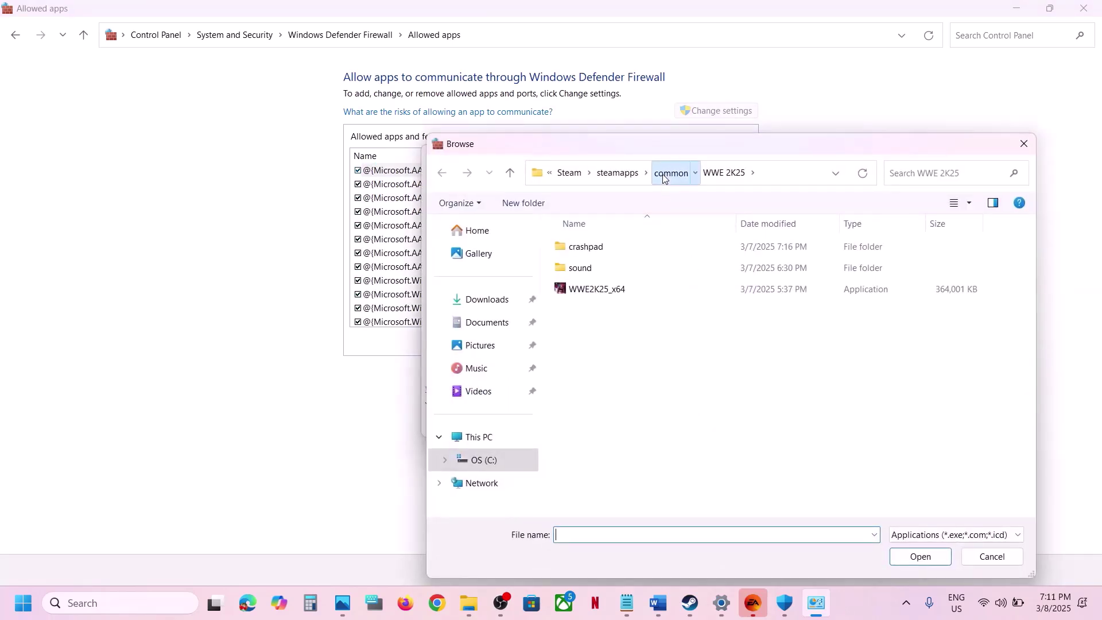
left_click(662, 174)
double_click(607, 333)
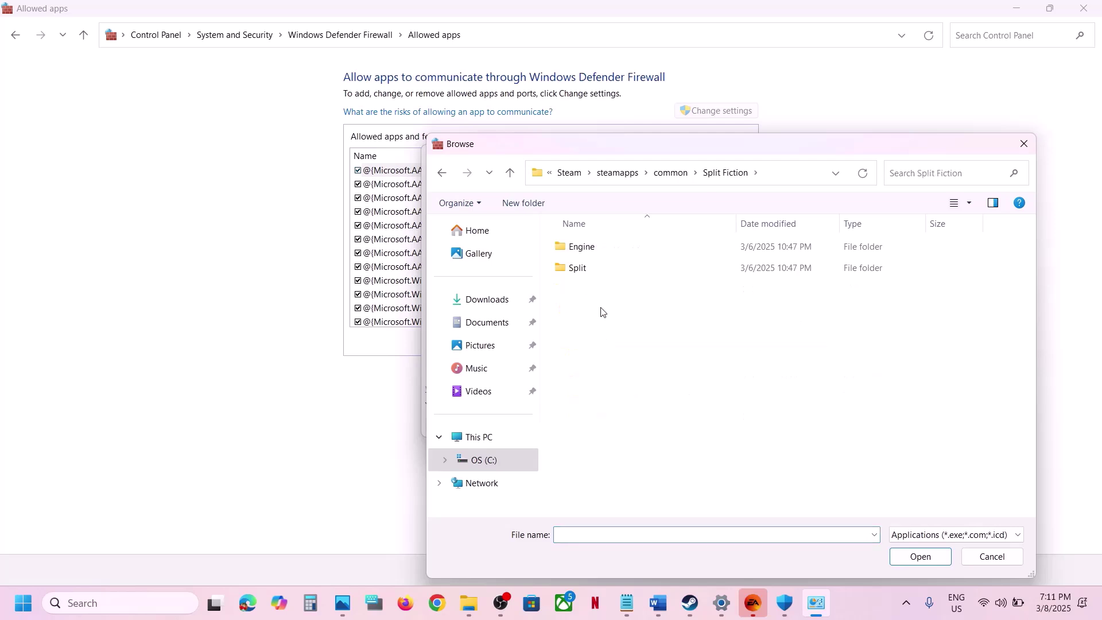
double_click(581, 268)
double_click(581, 247)
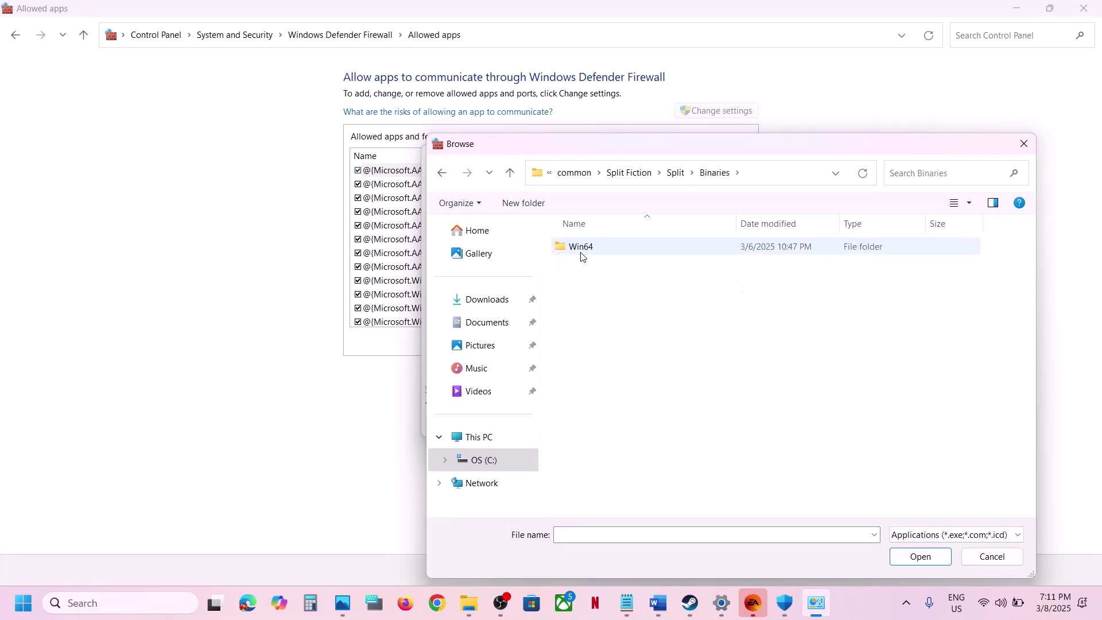
double_click(581, 255)
left_click(623, 269)
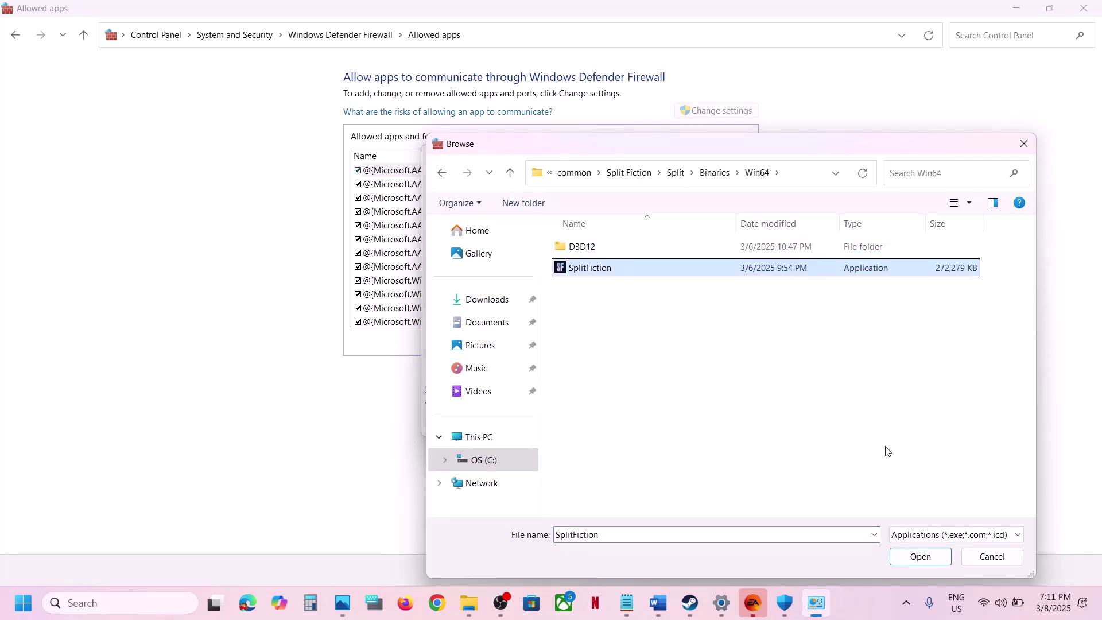
left_click(921, 556)
left_click(602, 425)
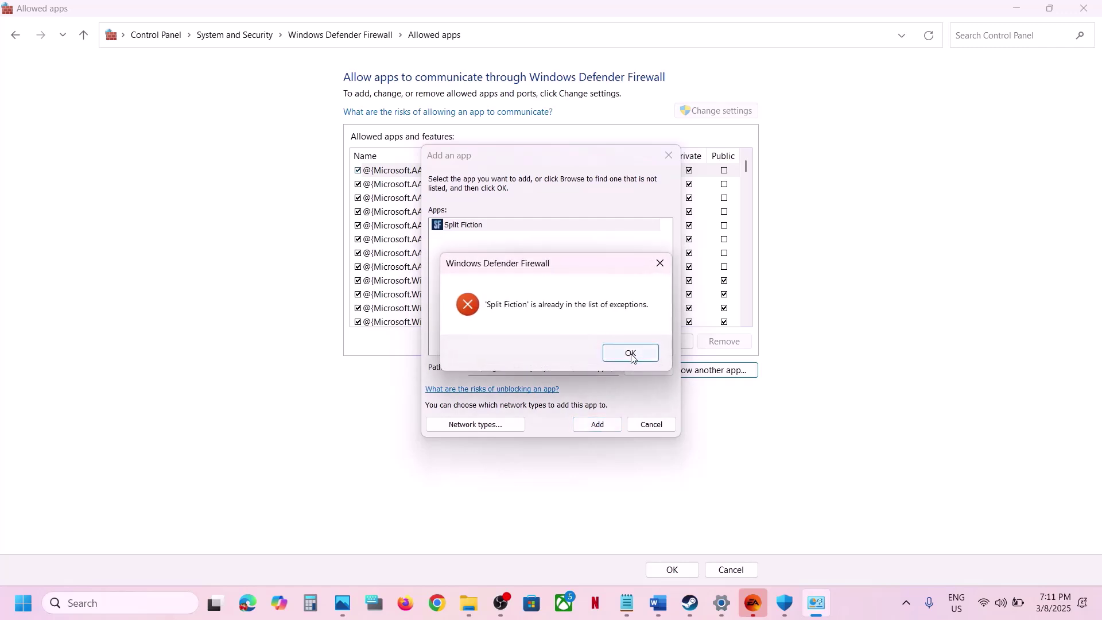
left_click(631, 354)
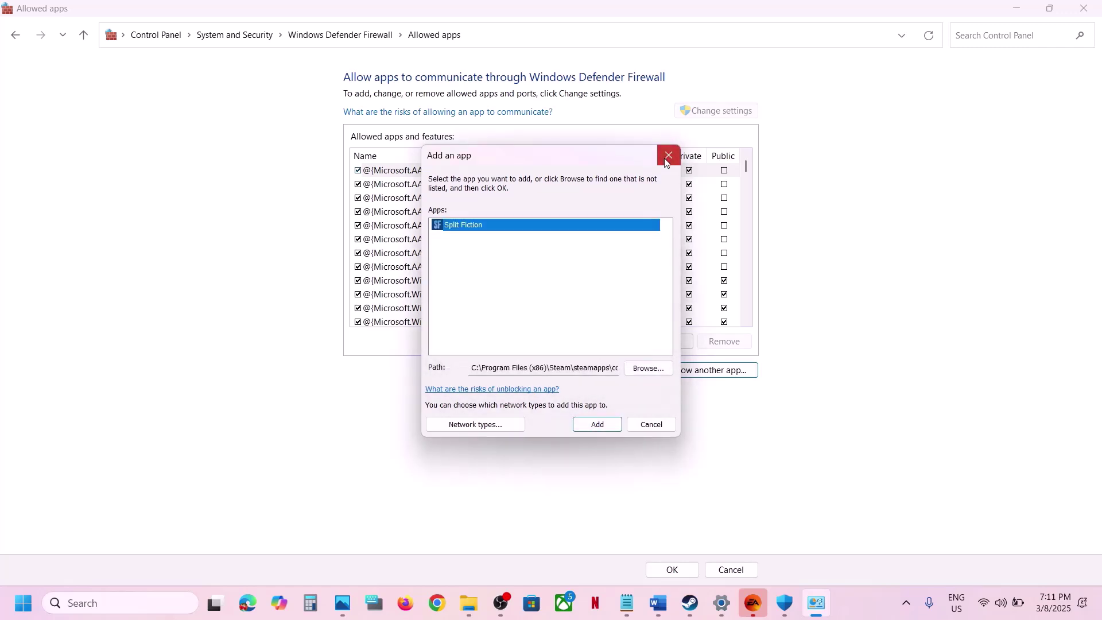
left_click(667, 156)
Step: Locate the Split Fiction entry in the firewall's allowed apps list and check its private and public network access
left_click(437, 298)
key("s")
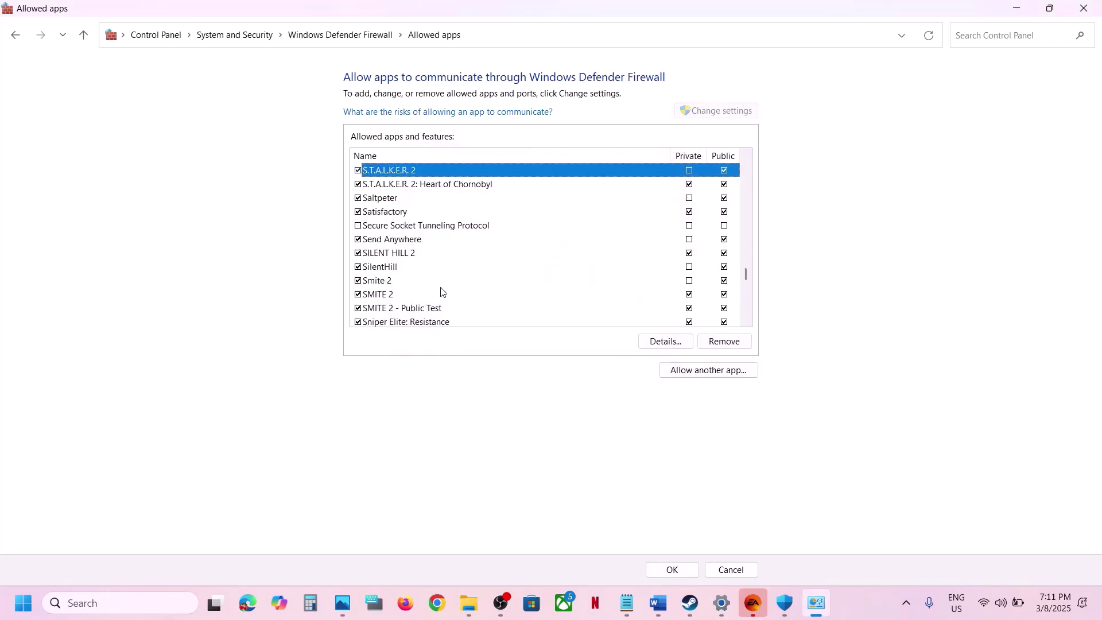
left_click(745, 322)
left_click(745, 321)
left_click(746, 322)
left_click(746, 322)
left_click(746, 322)
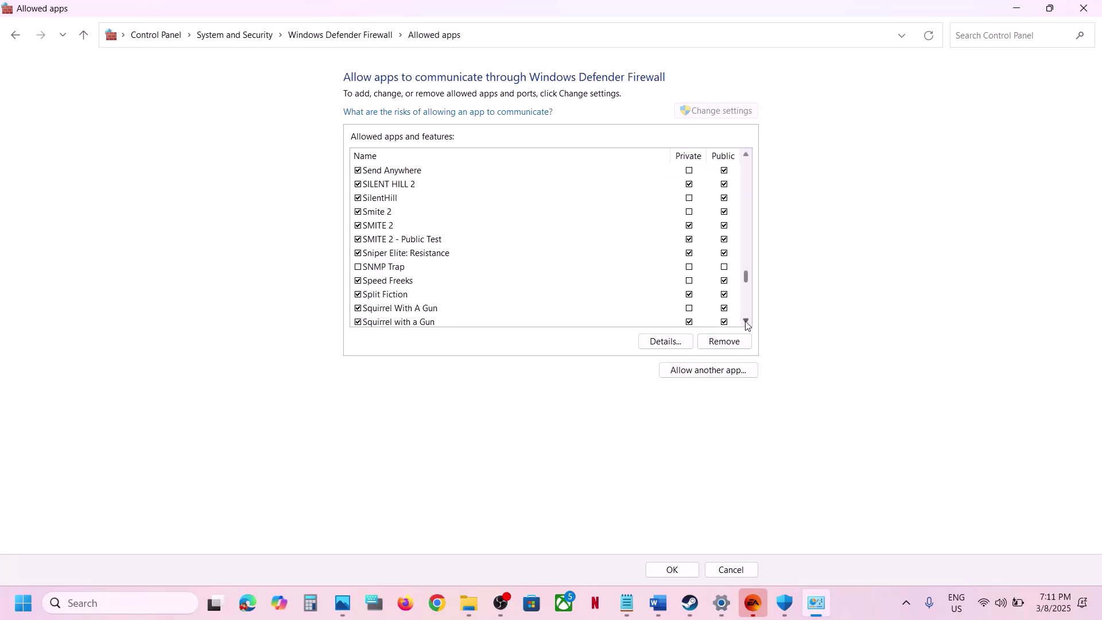
left_click(378, 297)
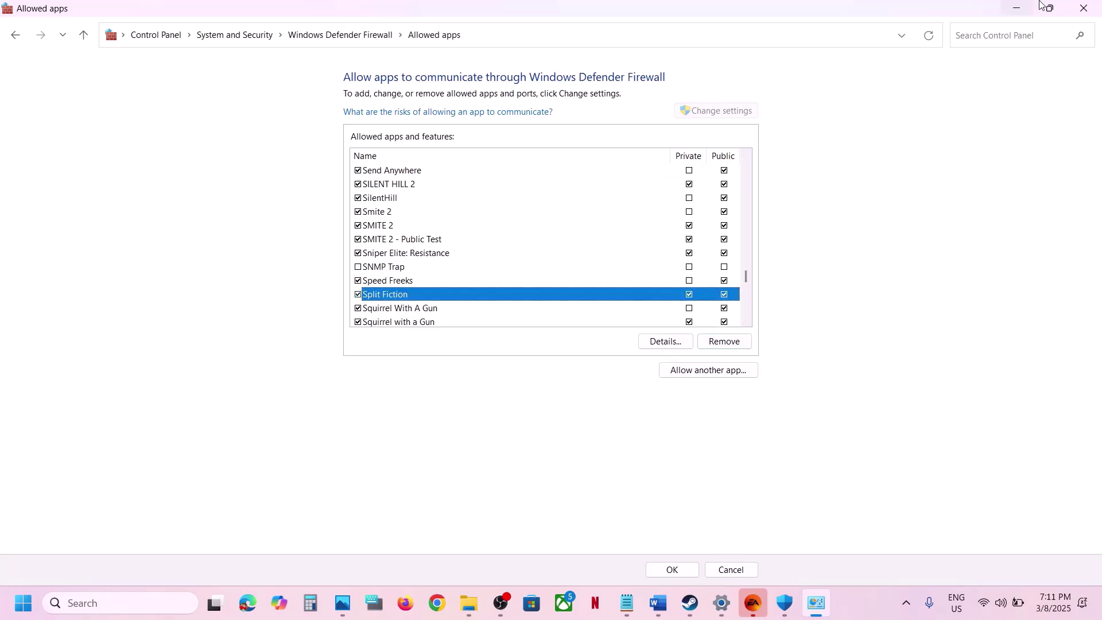
Step: Close the Control Panel, Windows Security and Settings windows and review Step 7 about deleting the settings file in the Word document
left_click(1082, 10)
left_click(1079, 12)
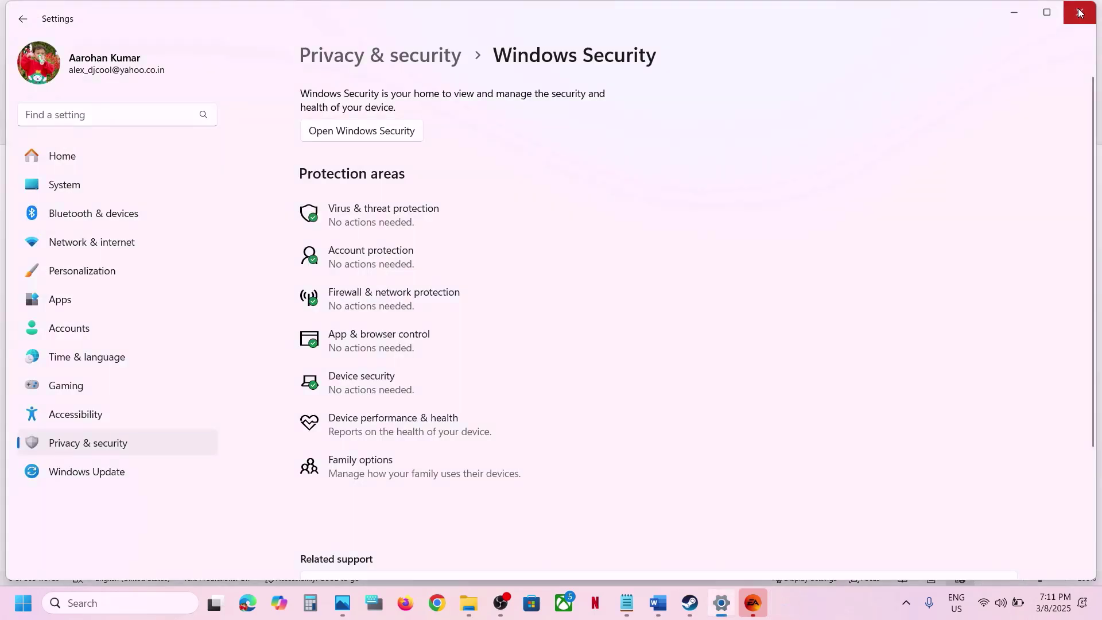
left_click(1078, 11)
scroll(452, 363, "down", 2)
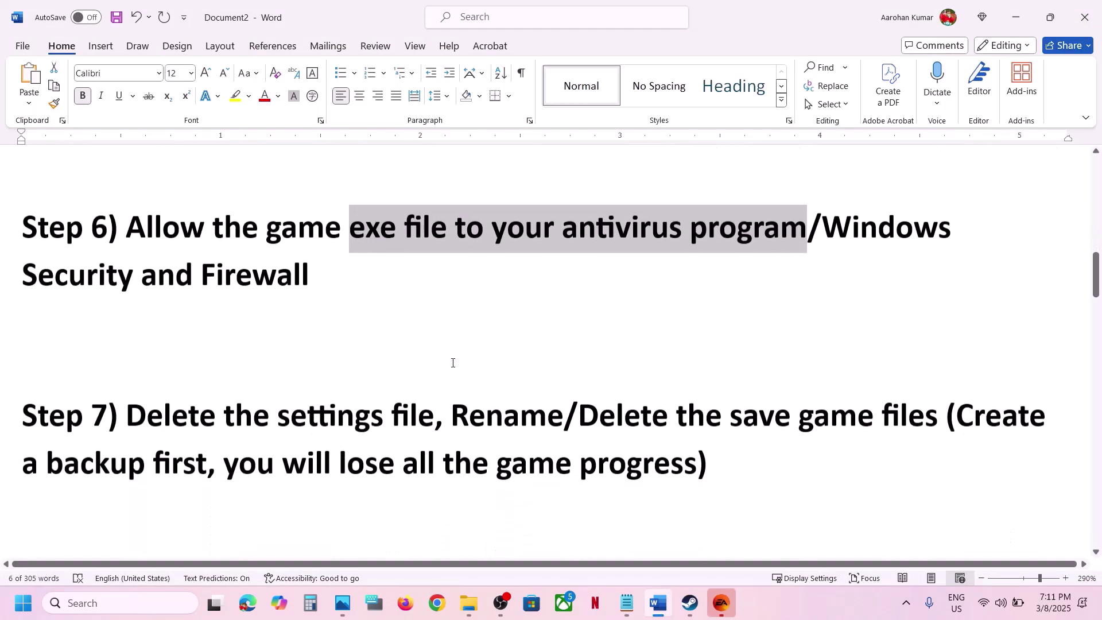
left_click_drag(127, 377, 390, 379)
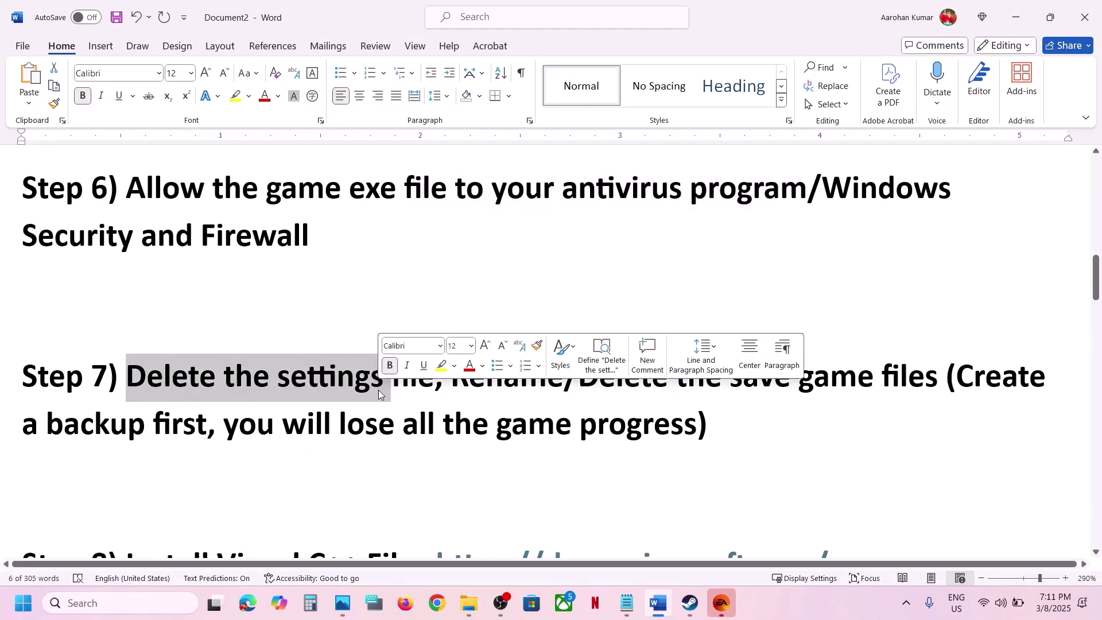
left_click(469, 427)
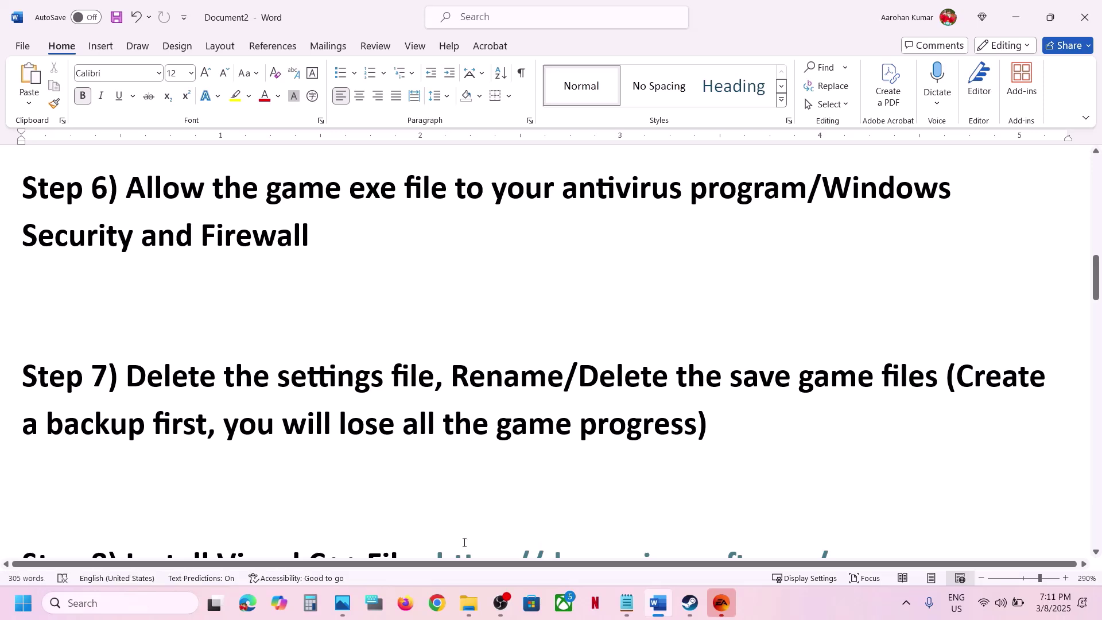
Step: Switch to File Explorer and open the user's profile folder inside Users on the C: drive
left_click(469, 610)
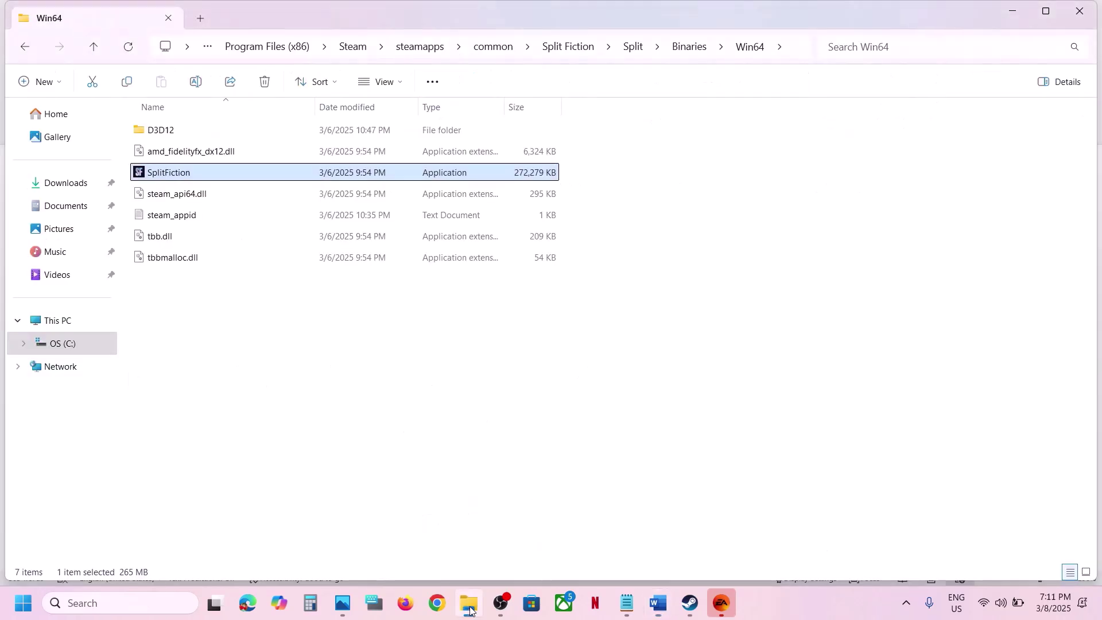
left_click(67, 325)
double_click(241, 150)
scroll(189, 425, "down", 1)
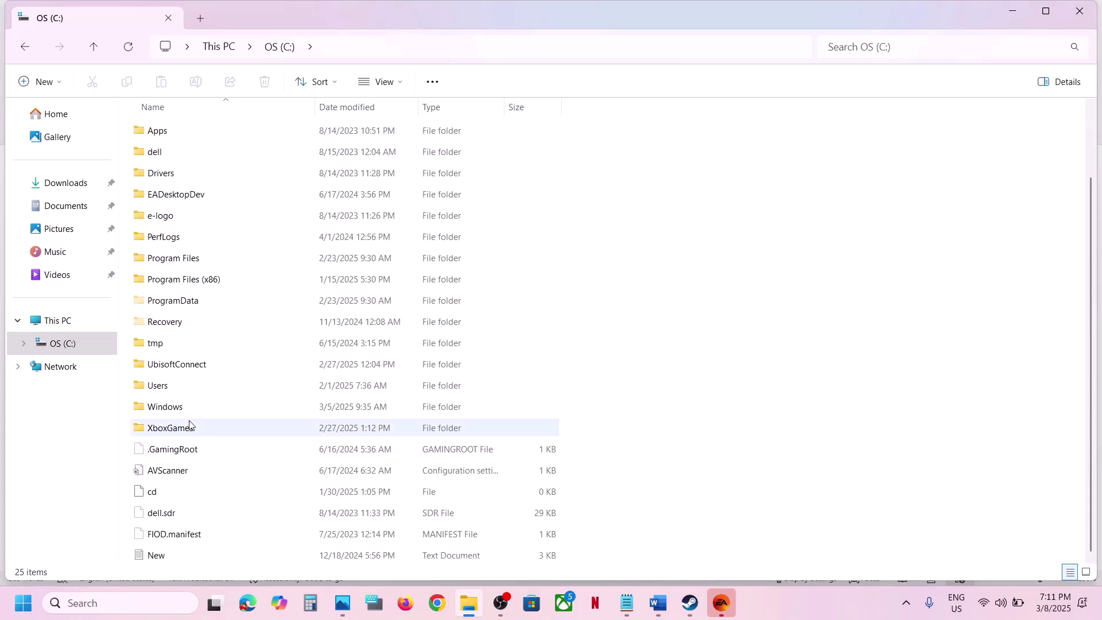
double_click(171, 393)
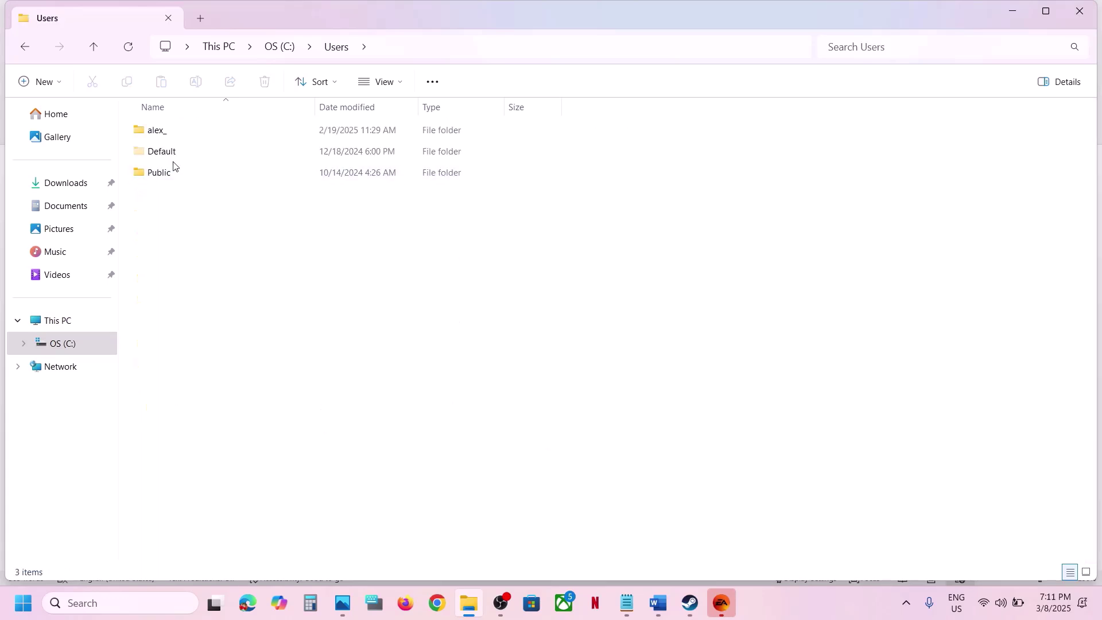
double_click(163, 131)
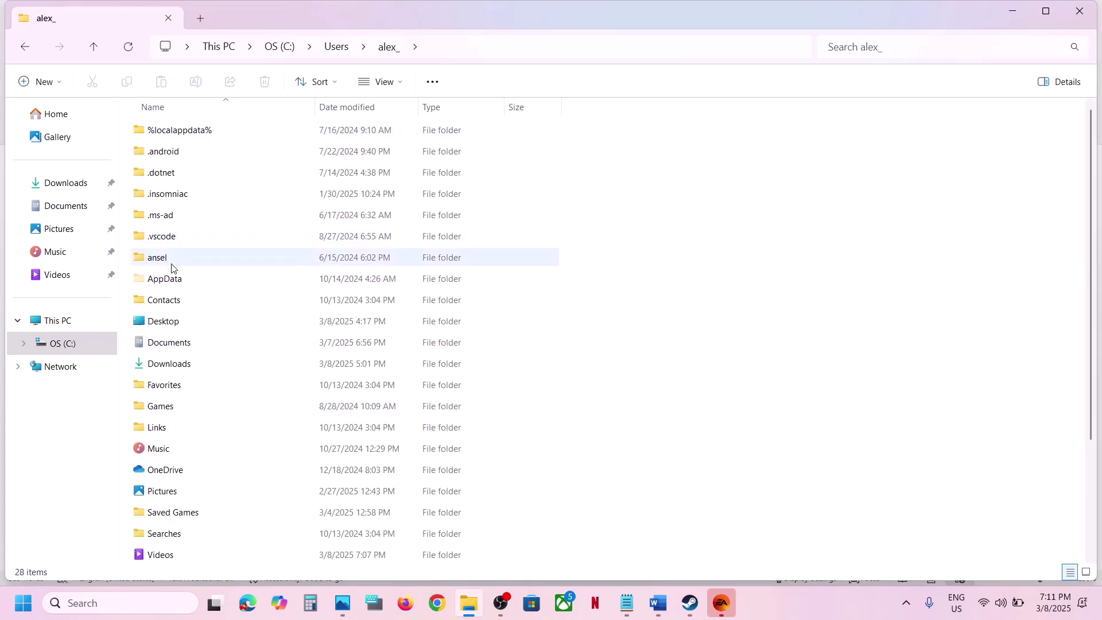
Step: Check that hidden items are set to show, and open the Local folder inside AppData
left_click(170, 280)
left_click(399, 82)
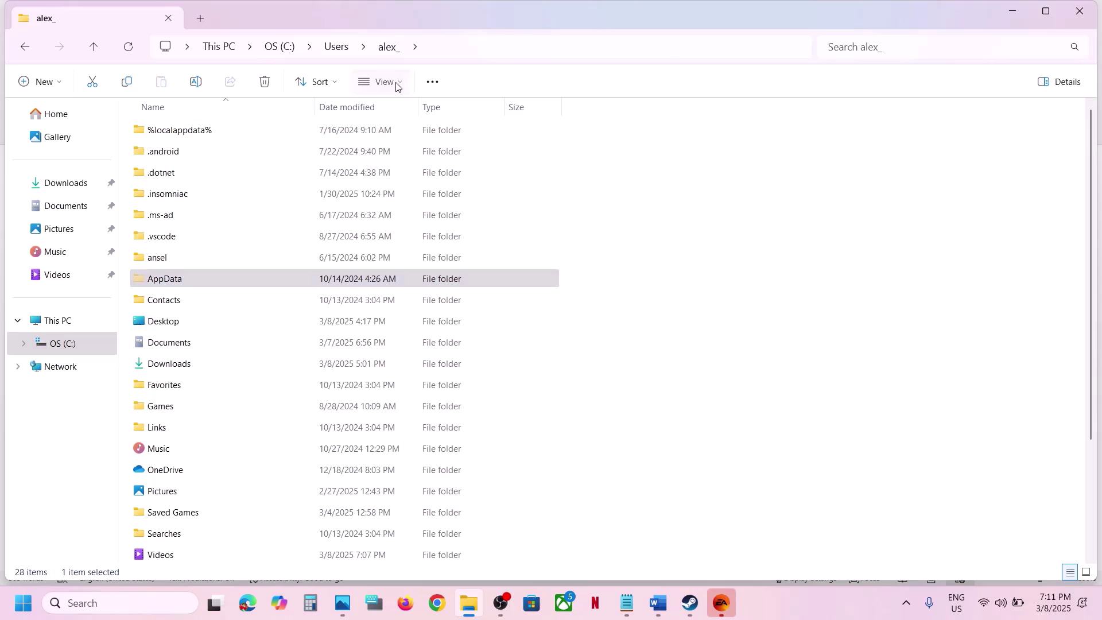
mouse_move(396, 351)
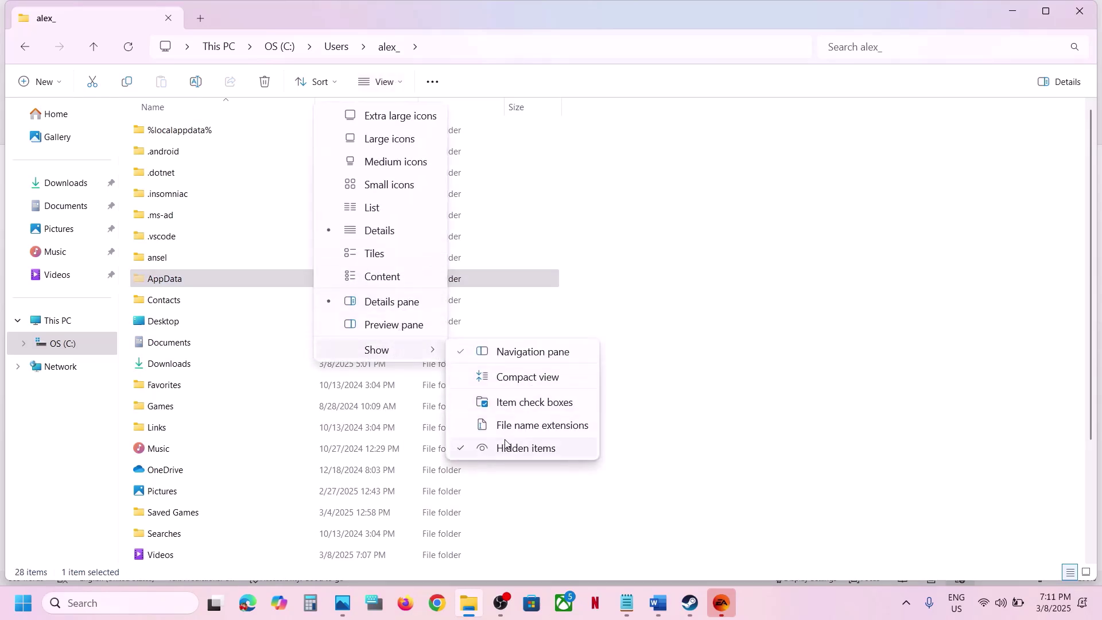
left_click(210, 278)
double_click(209, 277)
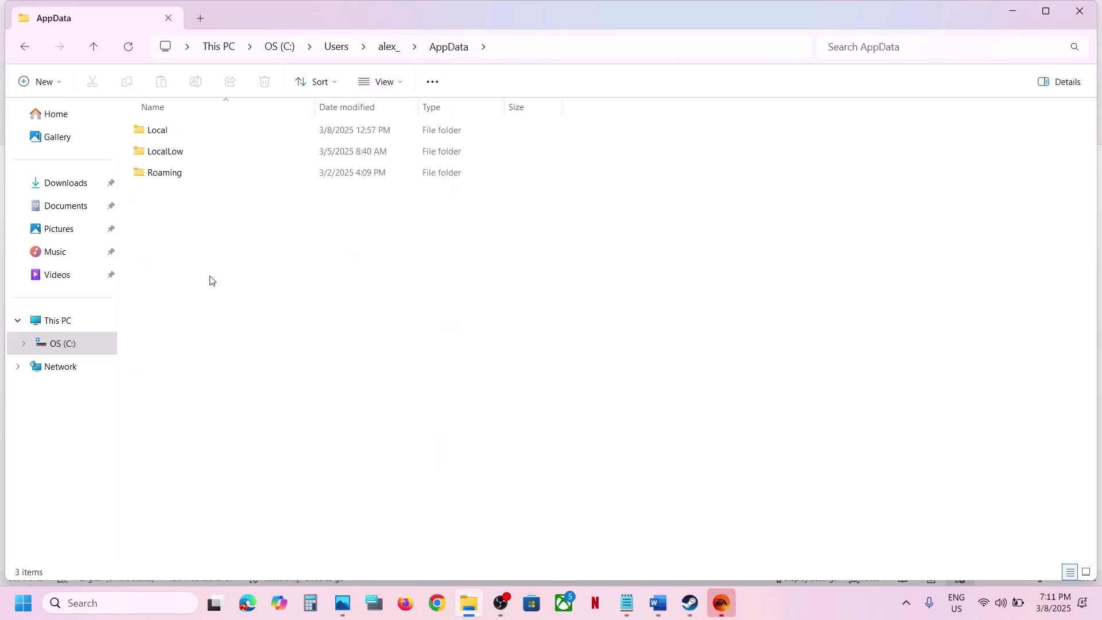
double_click(179, 126)
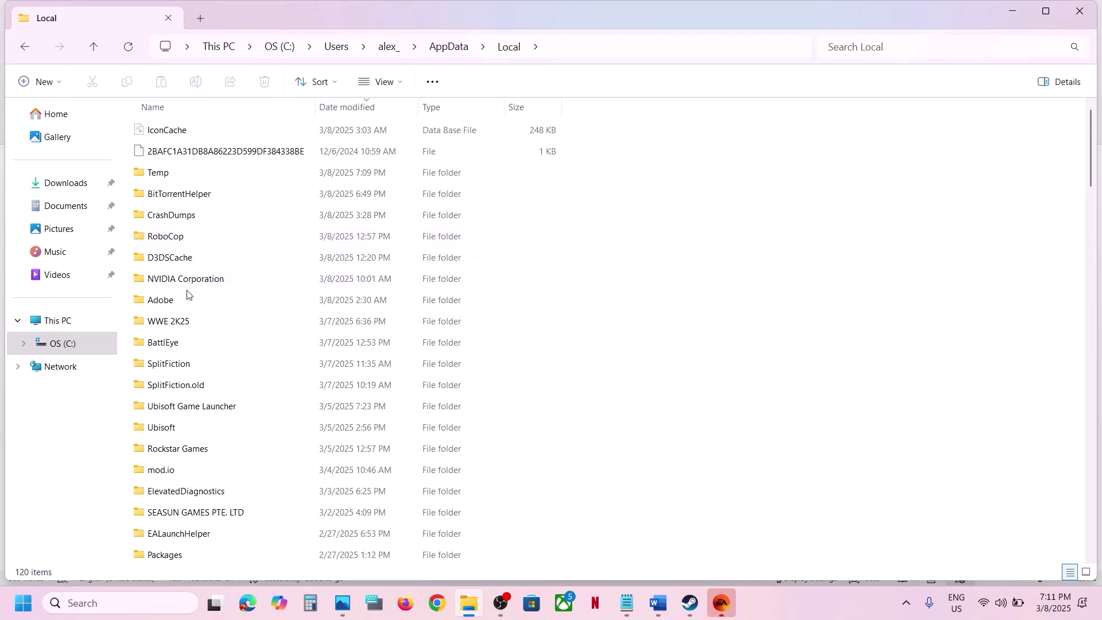
Step: Copy Settings.Split and LocalSettings.Split from the SplitFiction folder to the desktop as a backup
left_click(183, 368)
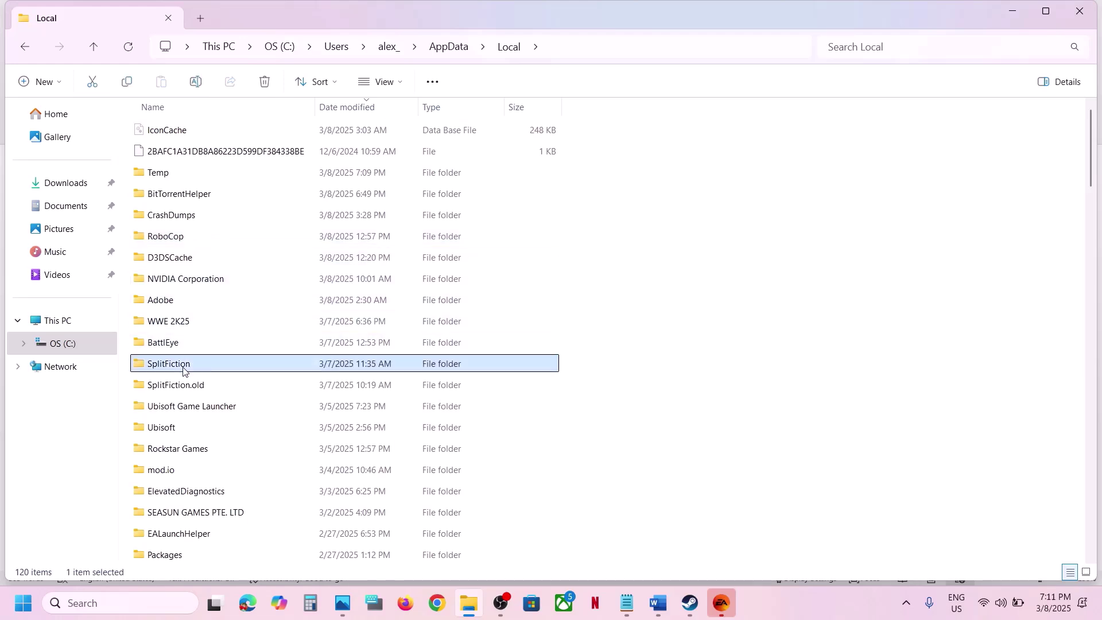
double_click(183, 370)
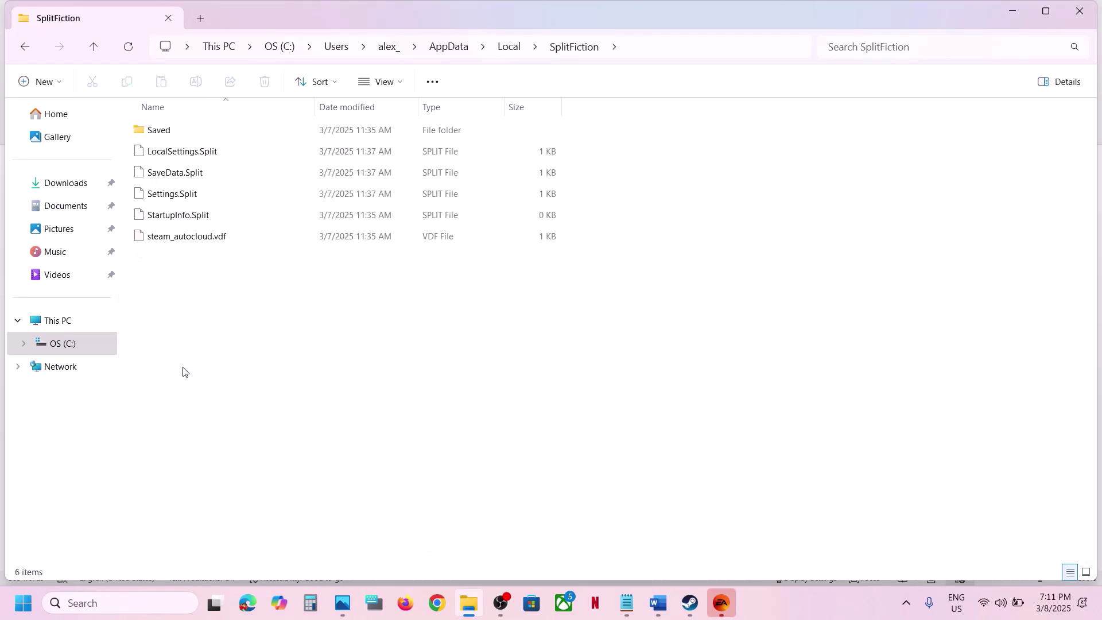
left_click(191, 198)
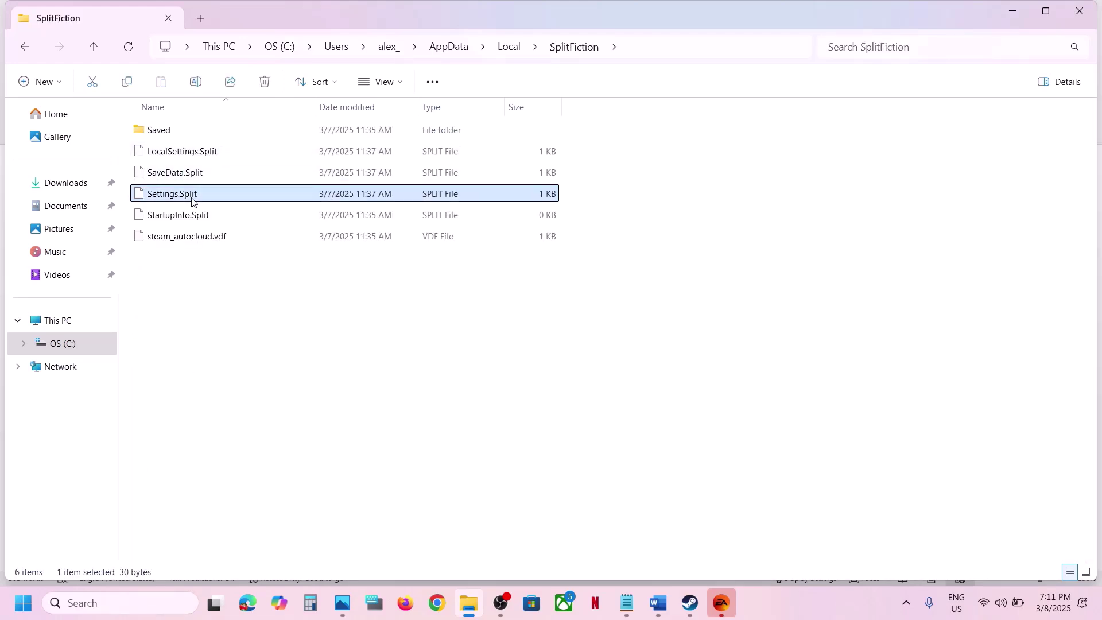
left_click(182, 155, "ctrl")
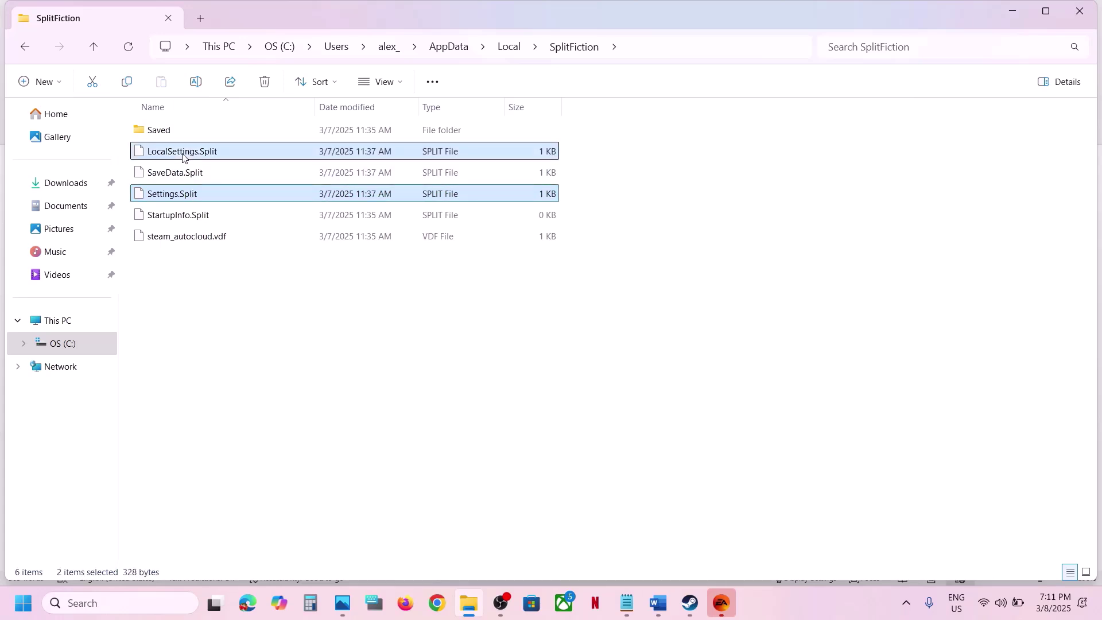
right_click(182, 156)
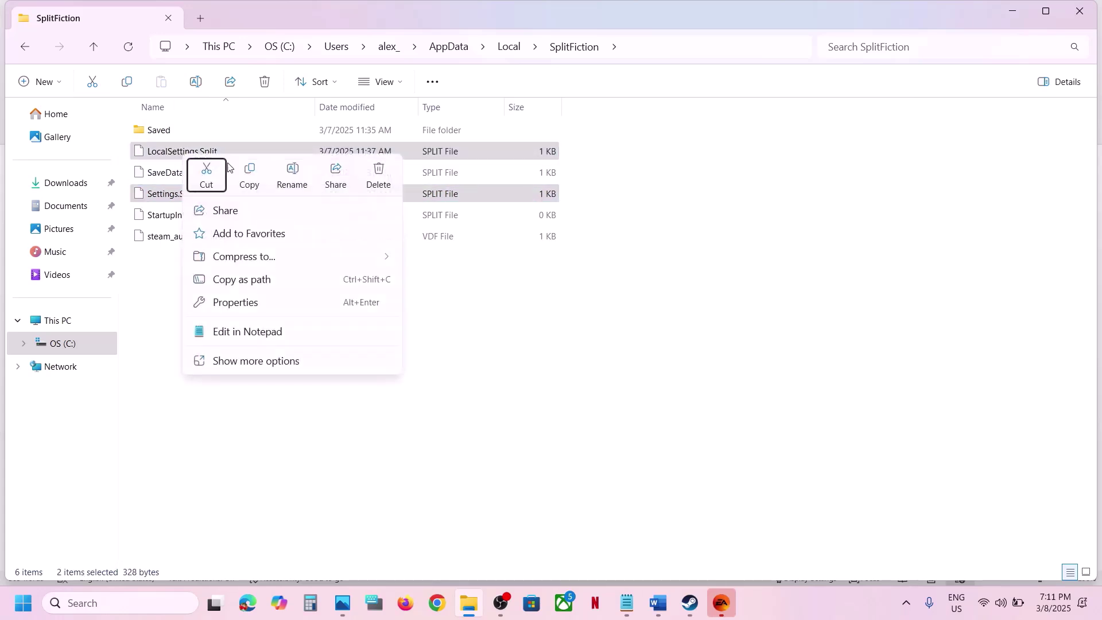
left_click(253, 179)
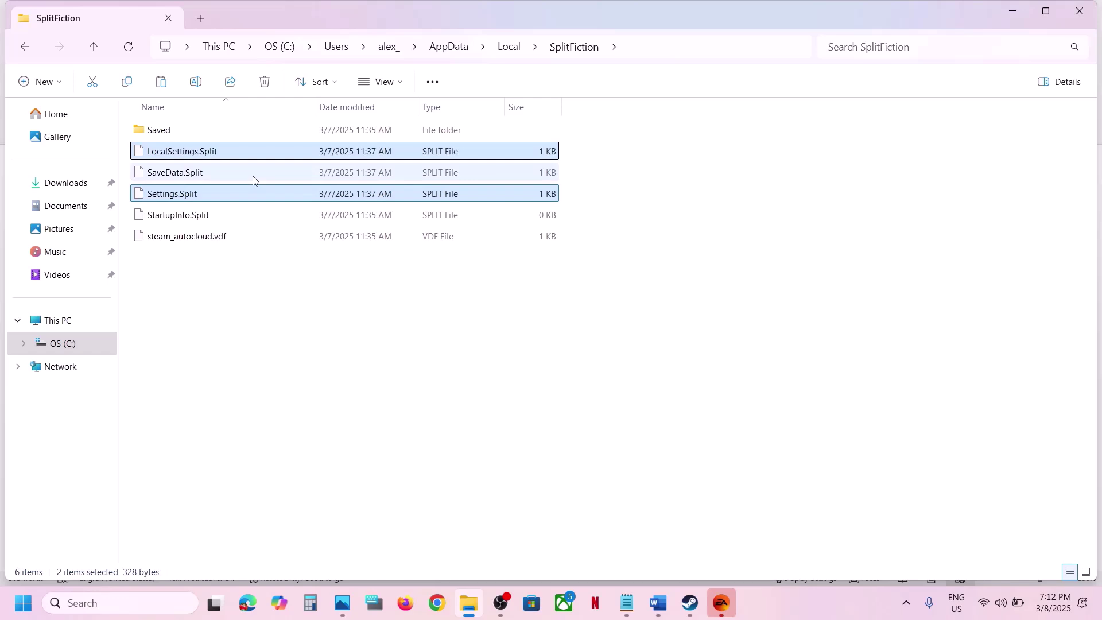
key("super+d")
key("ctrl+v")
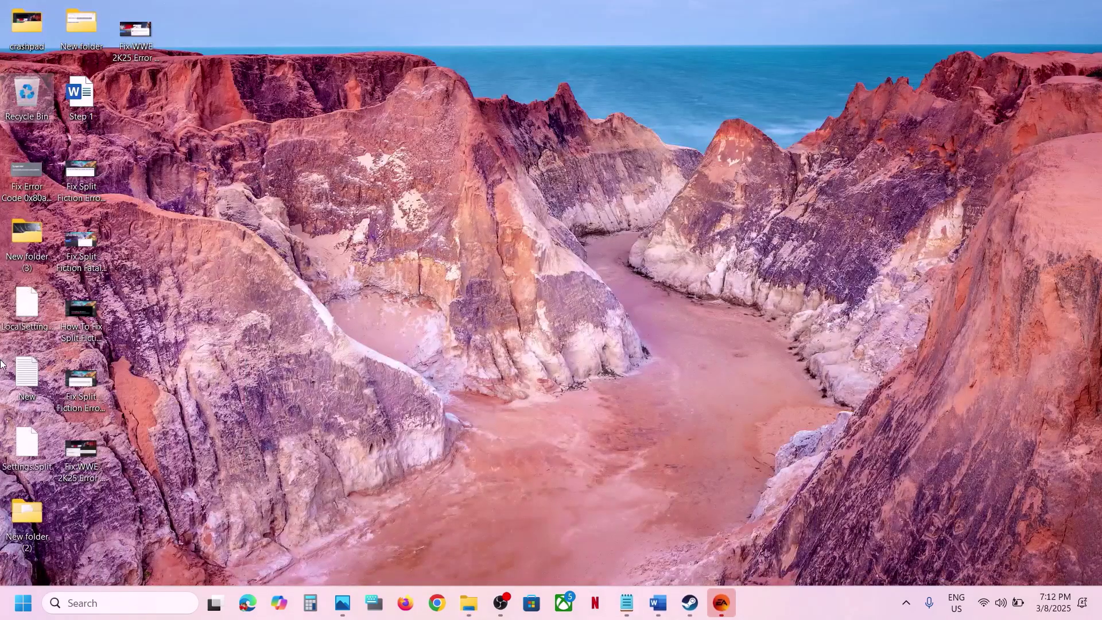
key("super+d")
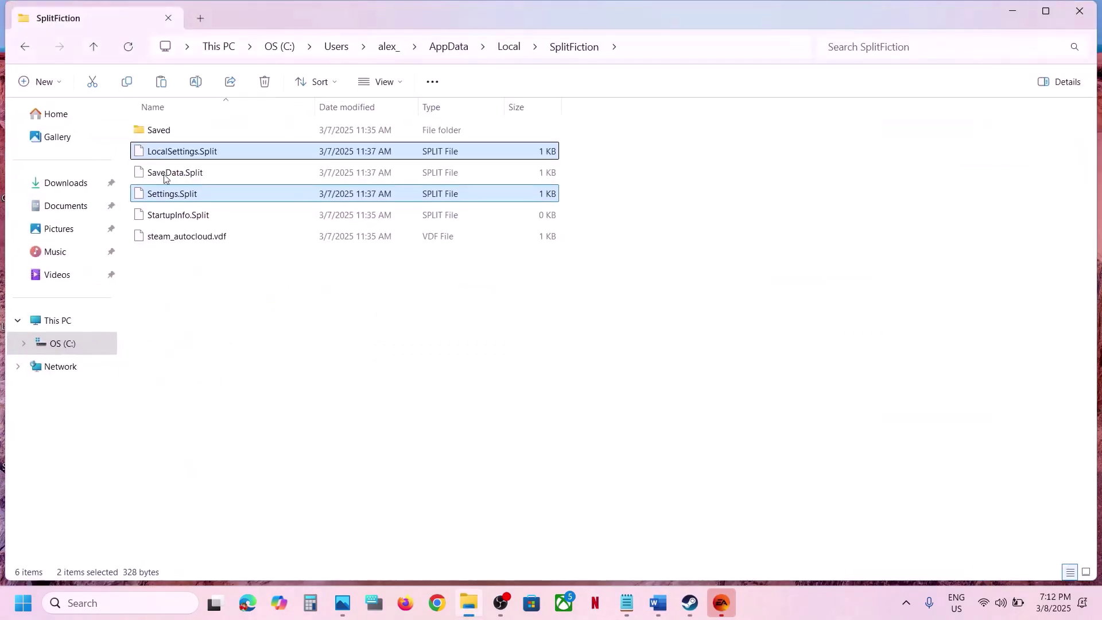
Step: Switch to the Word document and highlight Step 7's note about creating a backup before renaming or deleting the save files
right_click(182, 152)
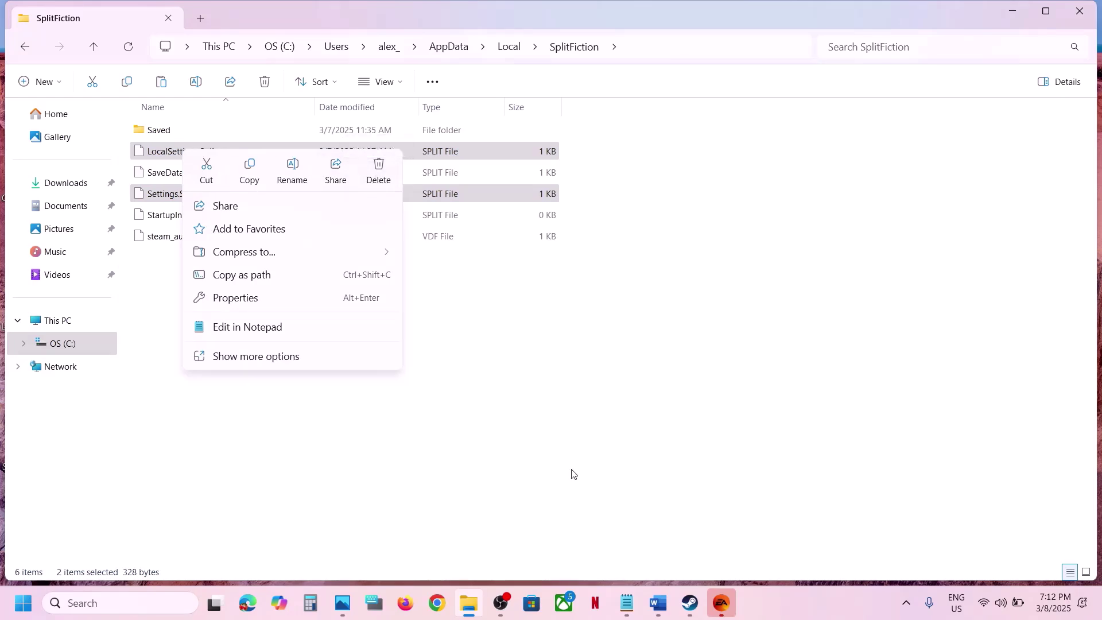
left_click(656, 598)
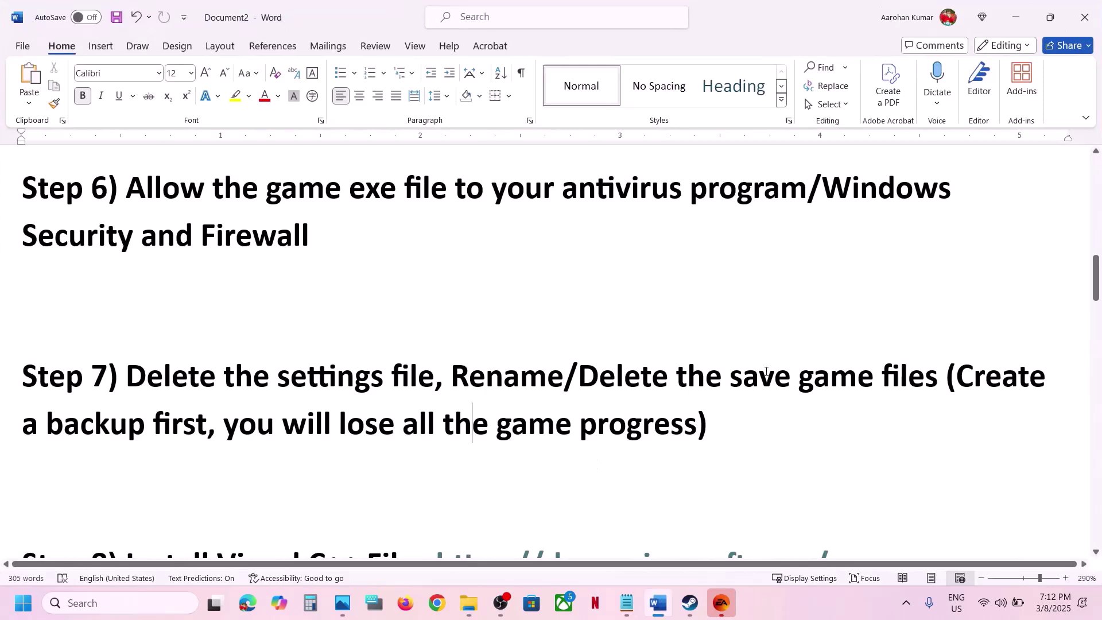
left_click_drag(462, 372, 696, 434)
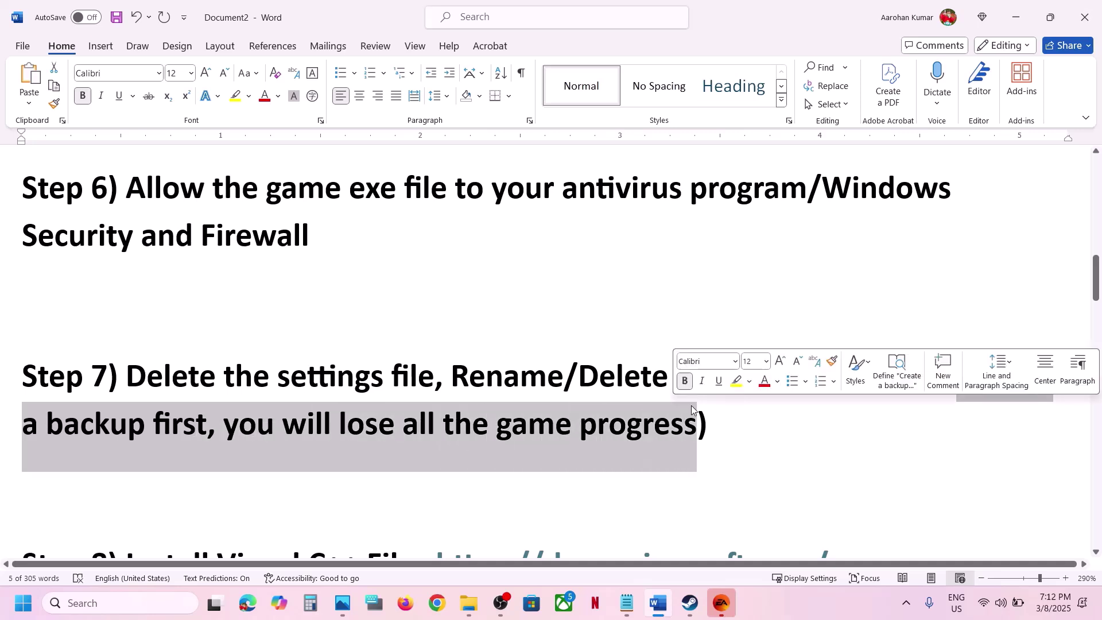
Step: Return to File Explorer and rename the SplitFiction folder inside Local to SplitFiction.old
left_click(469, 602)
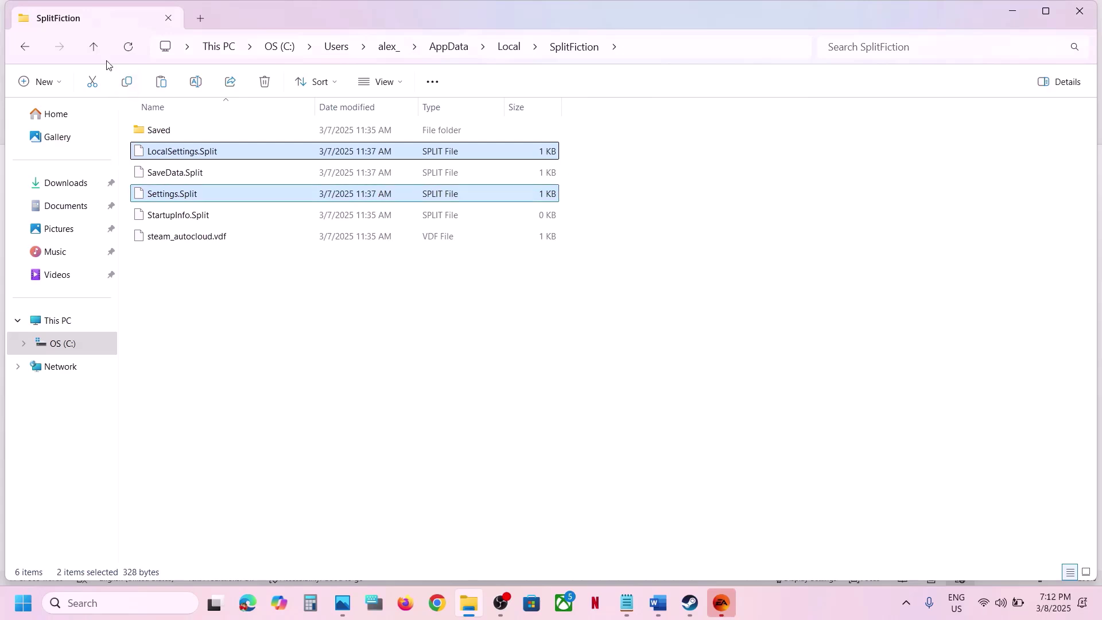
left_click(95, 48)
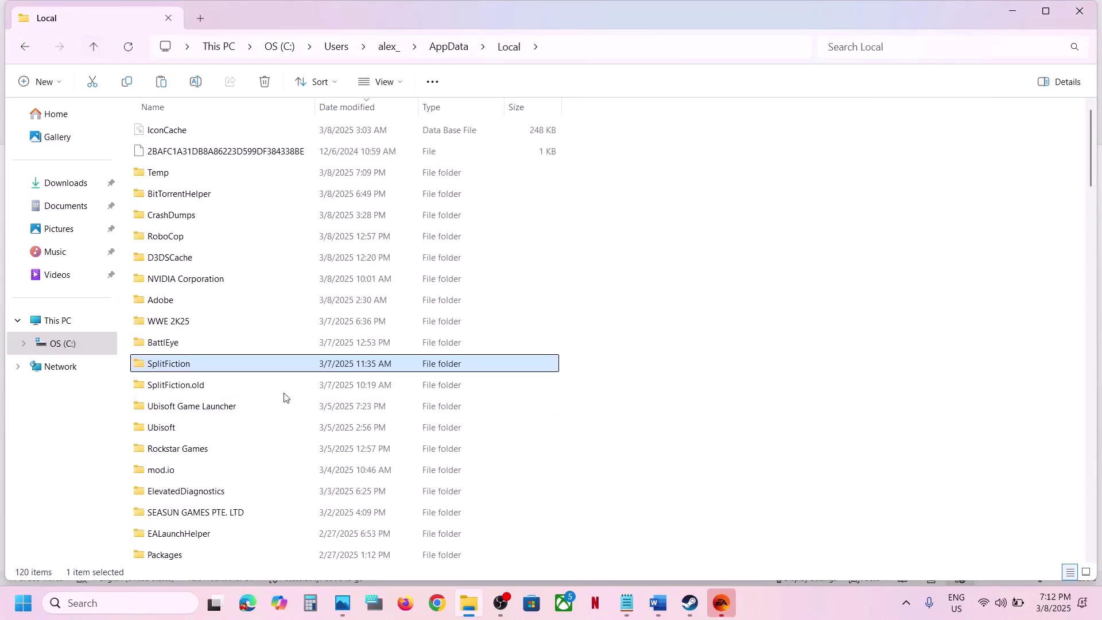
right_click(185, 366)
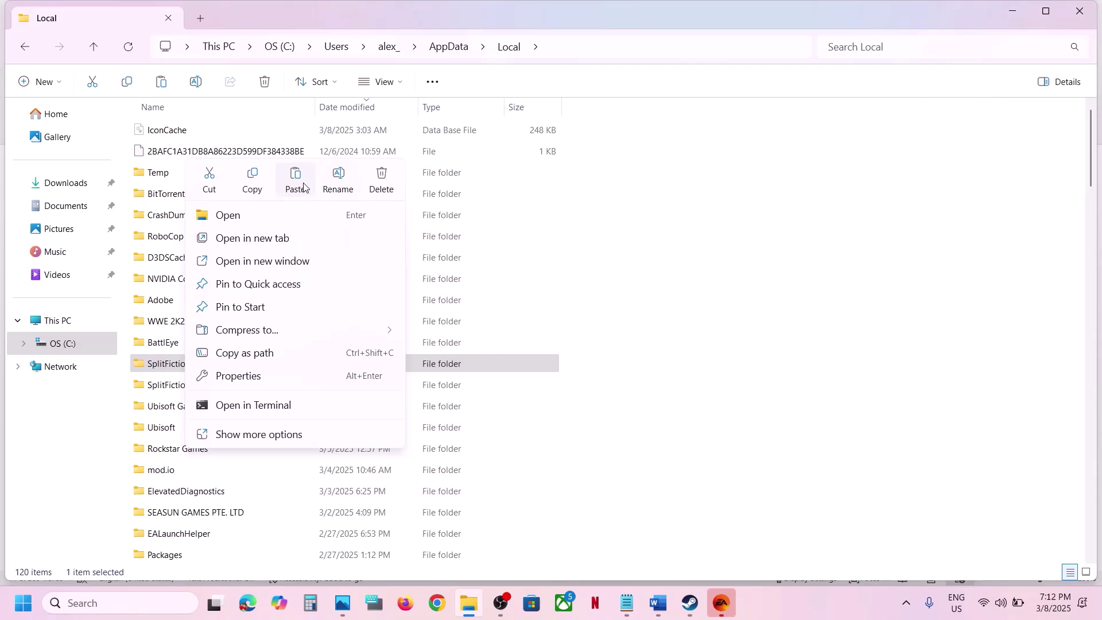
left_click(338, 177)
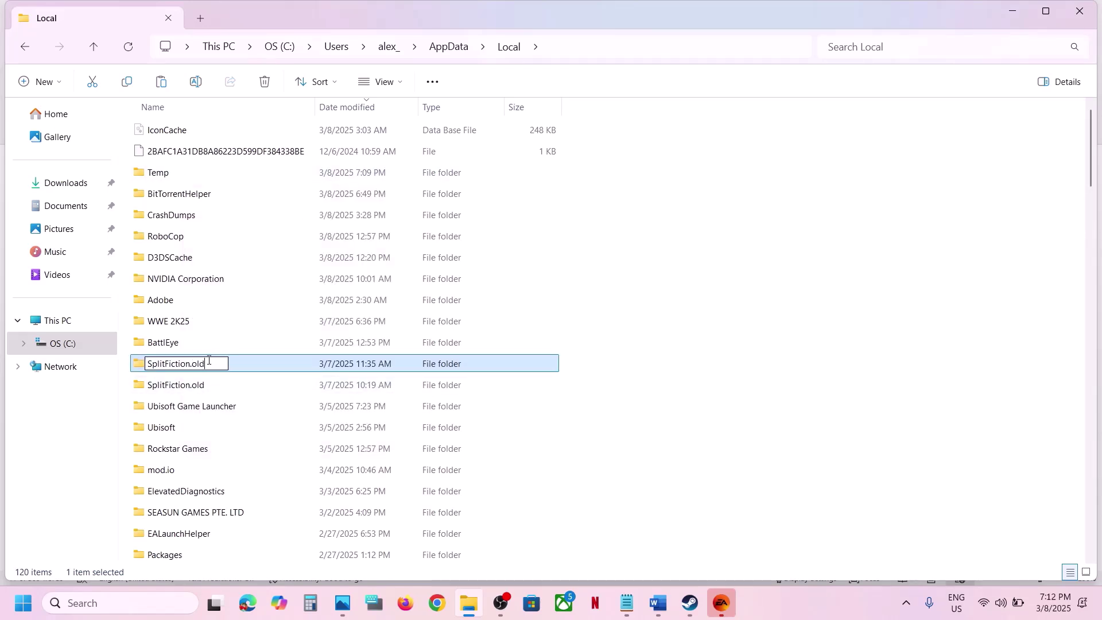
left_click(631, 463)
Step: Copy the Visual C++ link from Step 8 of the Word document and open it in Chrome
left_click(689, 603)
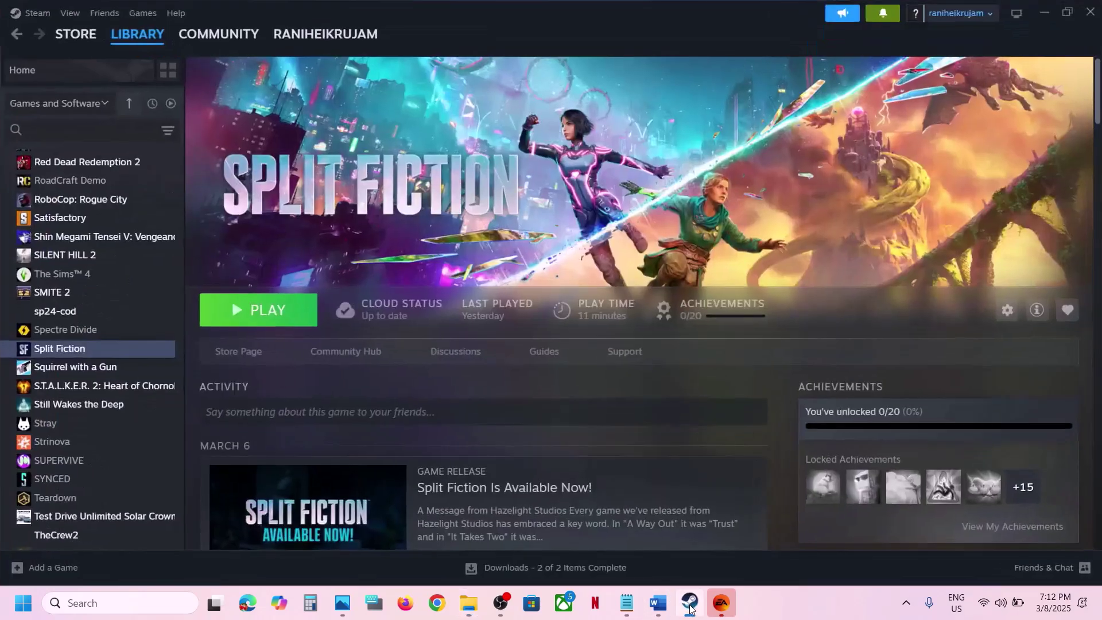
left_click(658, 603)
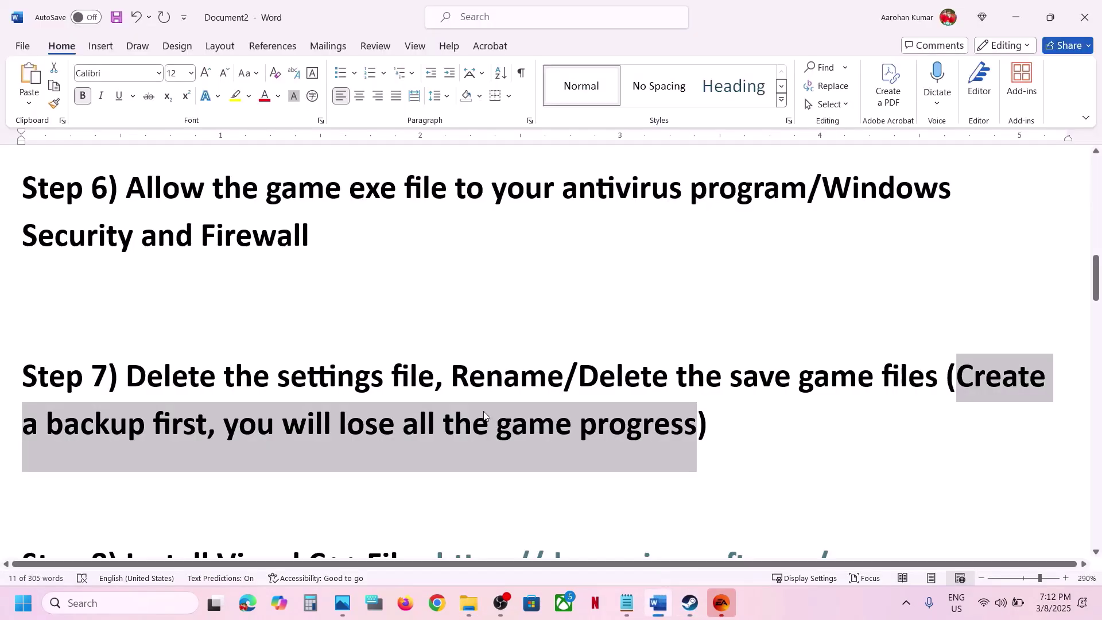
scroll(484, 414, "down", 3)
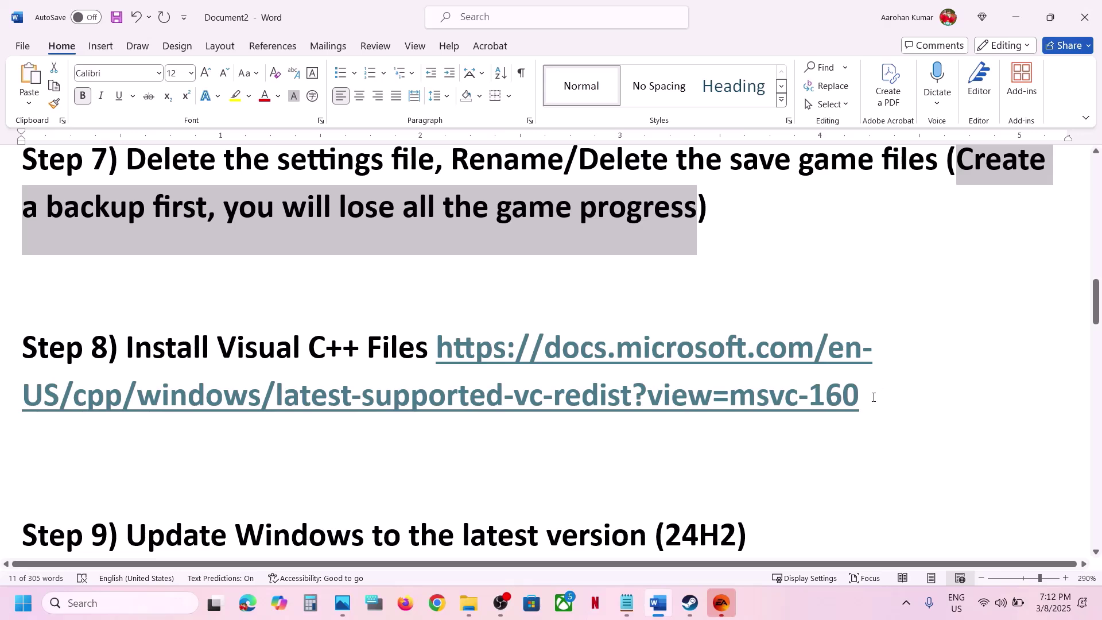
left_click_drag(873, 397, 439, 353)
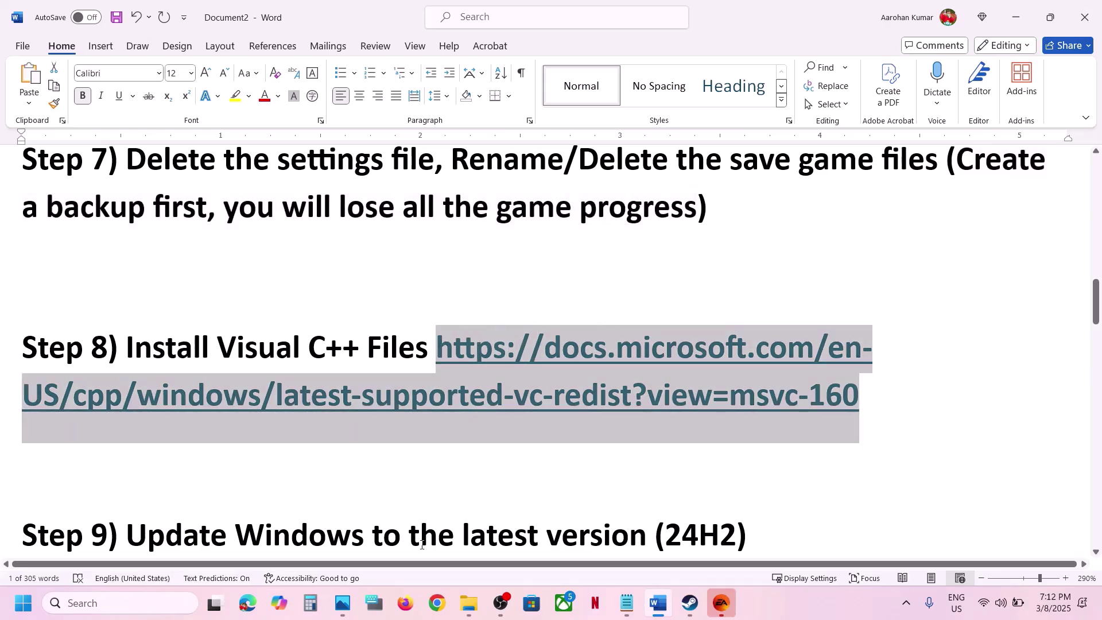
left_click(436, 603)
key("ctrl+v")
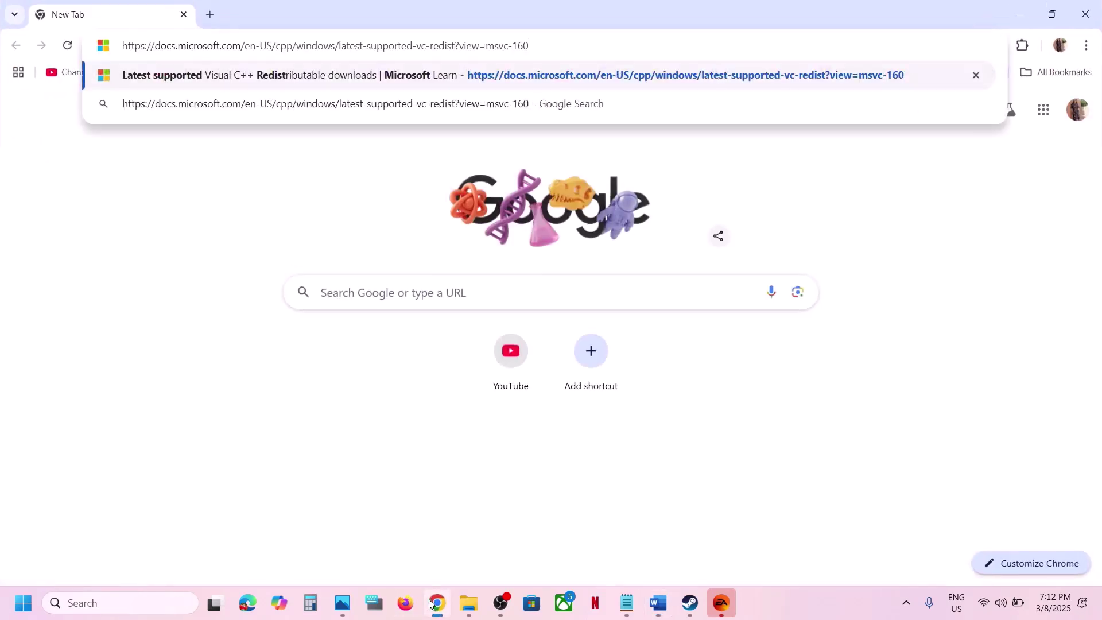
key("Return")
Step: Download the latest x86 and x64 Visual C++ Redistributable installers from the Microsoft Learn page
scroll(513, 513, "down", 7)
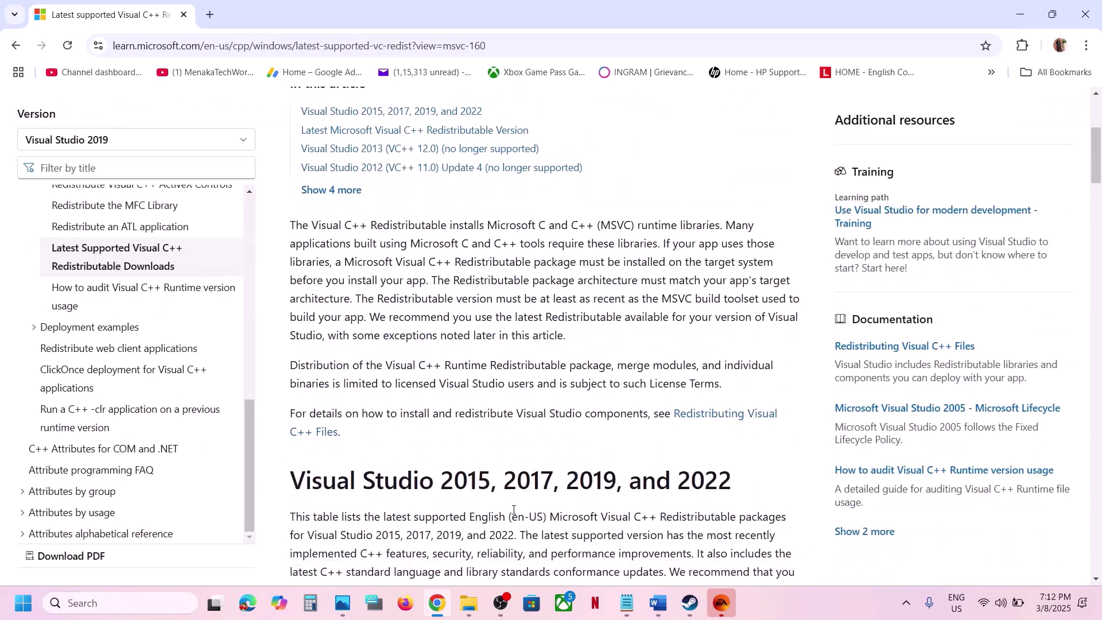
left_click_drag(375, 287, 756, 239)
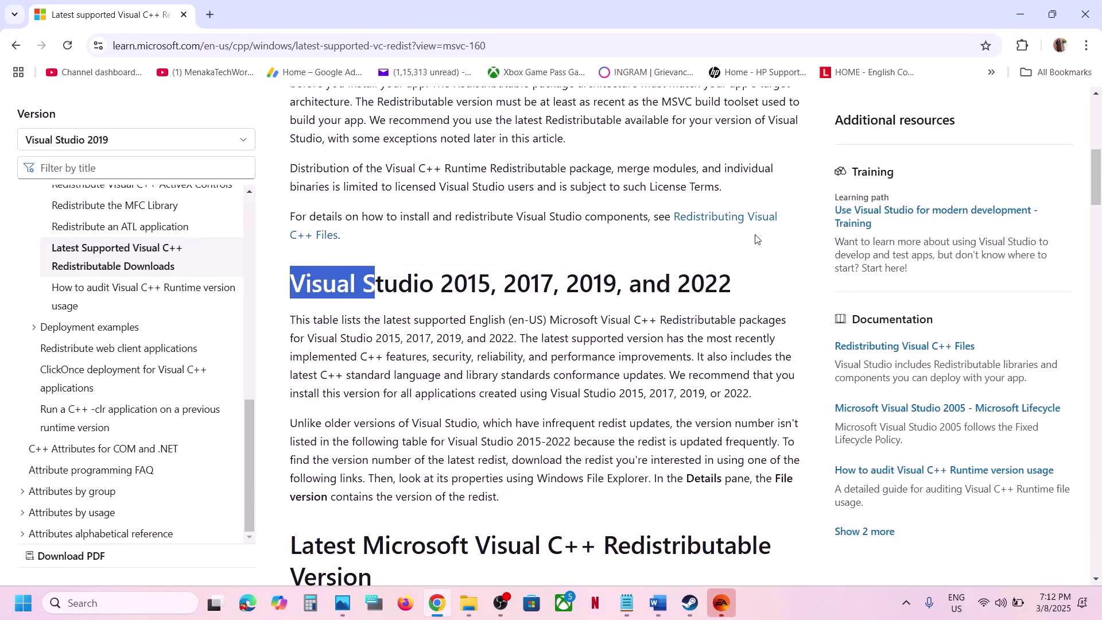
scroll(621, 279, "down", 8)
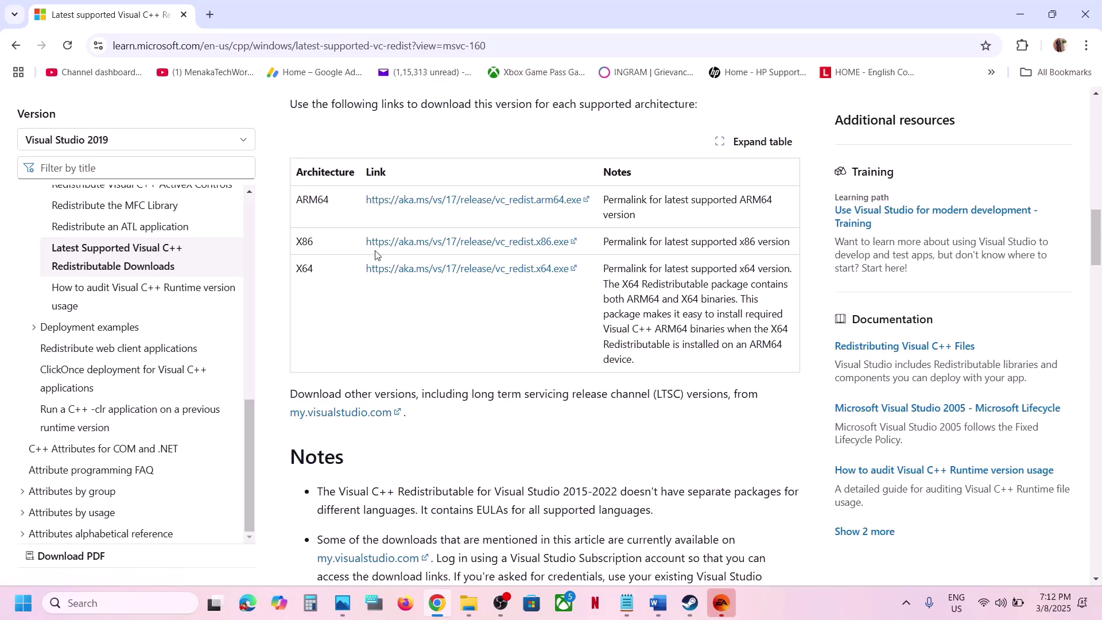
left_click(404, 248)
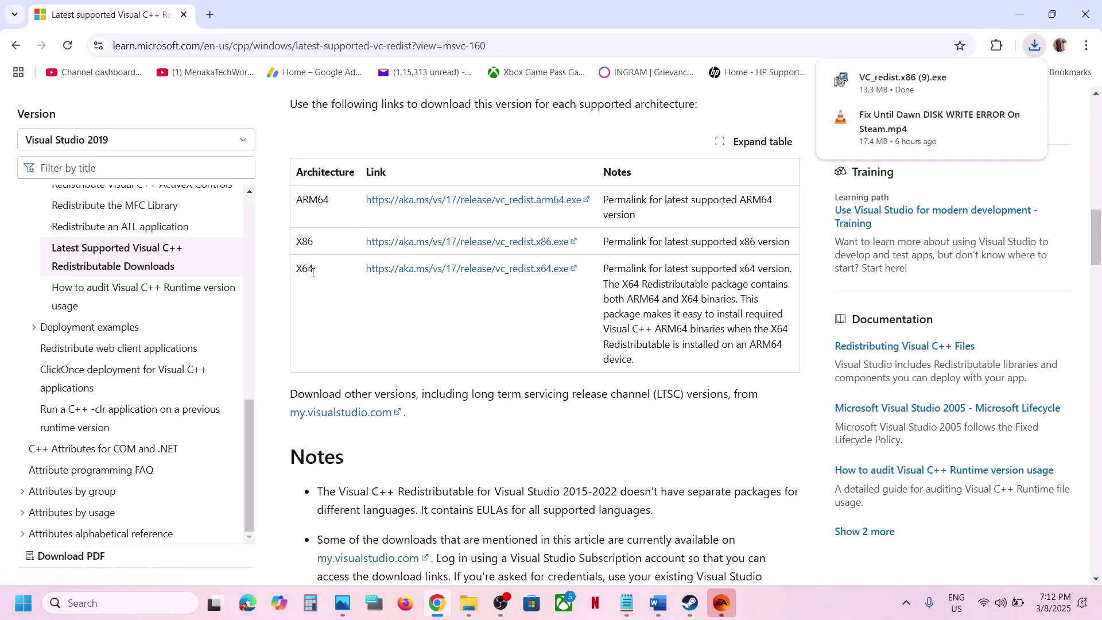
left_click(424, 270)
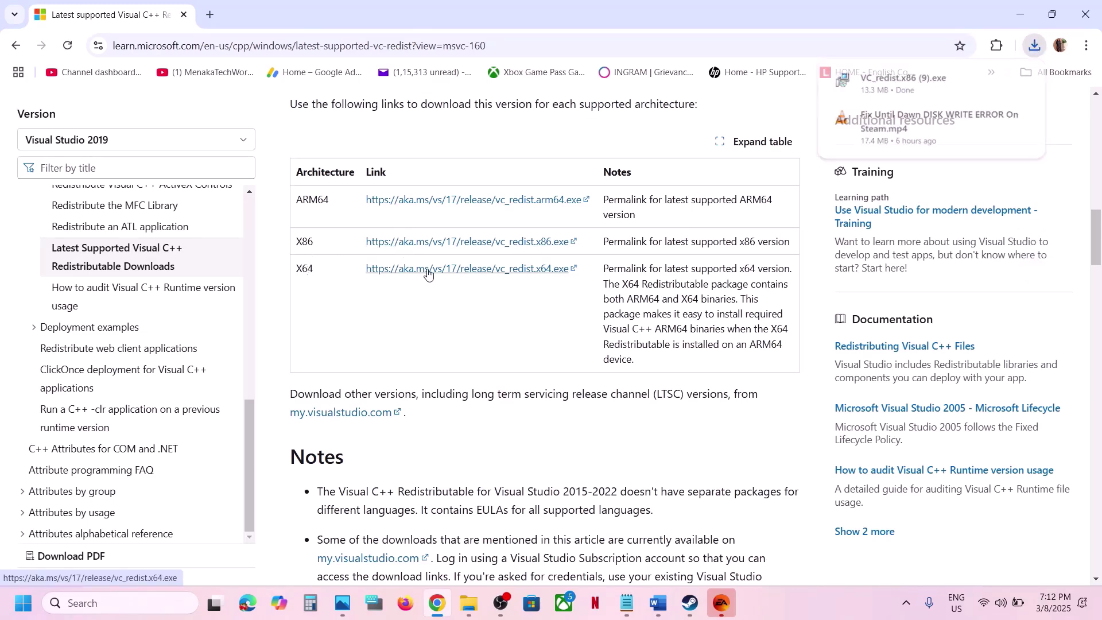
Step: Run the downloaded VC_redist.x64 installer and repair the Visual C++ 2015-2022 Redistributable (x64)
left_click(1035, 47)
left_click(910, 118)
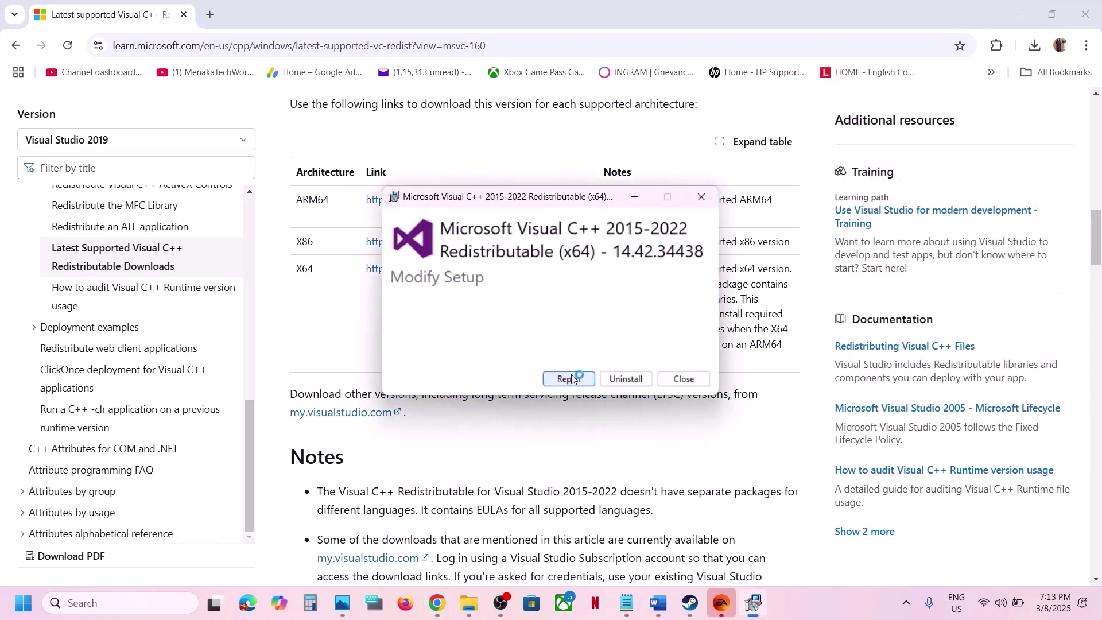
left_click(570, 380)
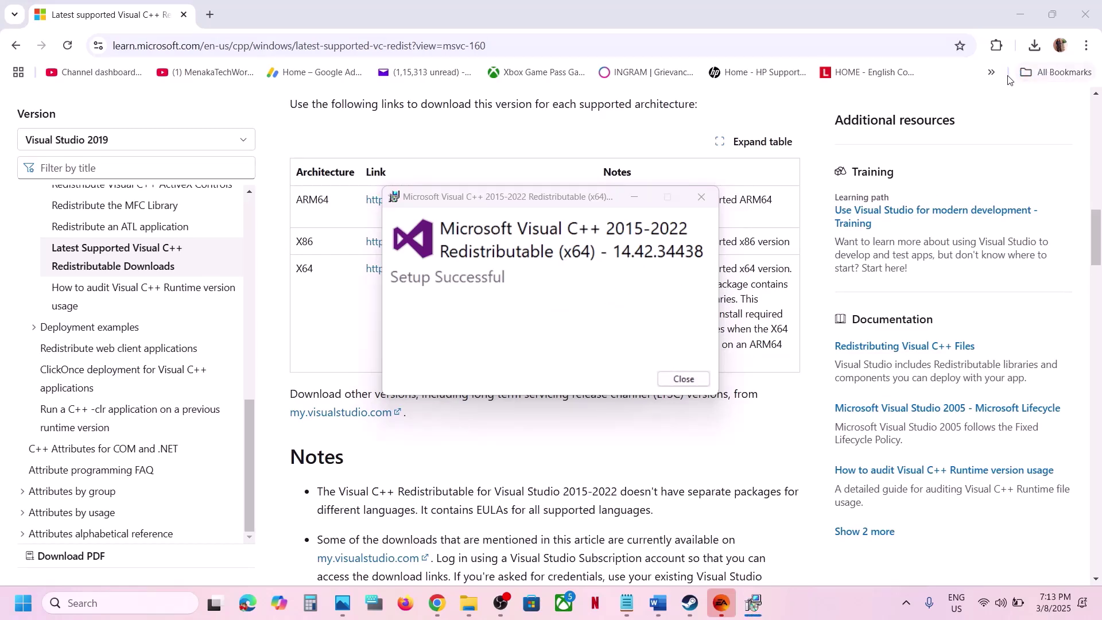
Step: Repair the Visual C++ 2015-2022 Redistributable (x86) with the downloaded VC_redist.x86 installer and close both setup windows
left_click(1034, 45)
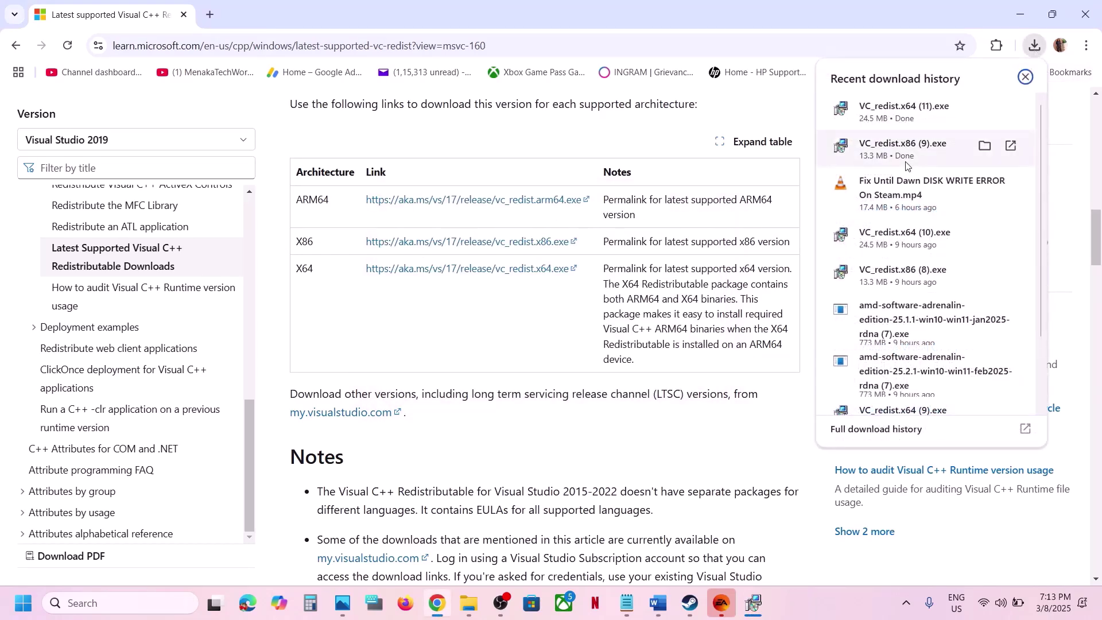
left_click(906, 166)
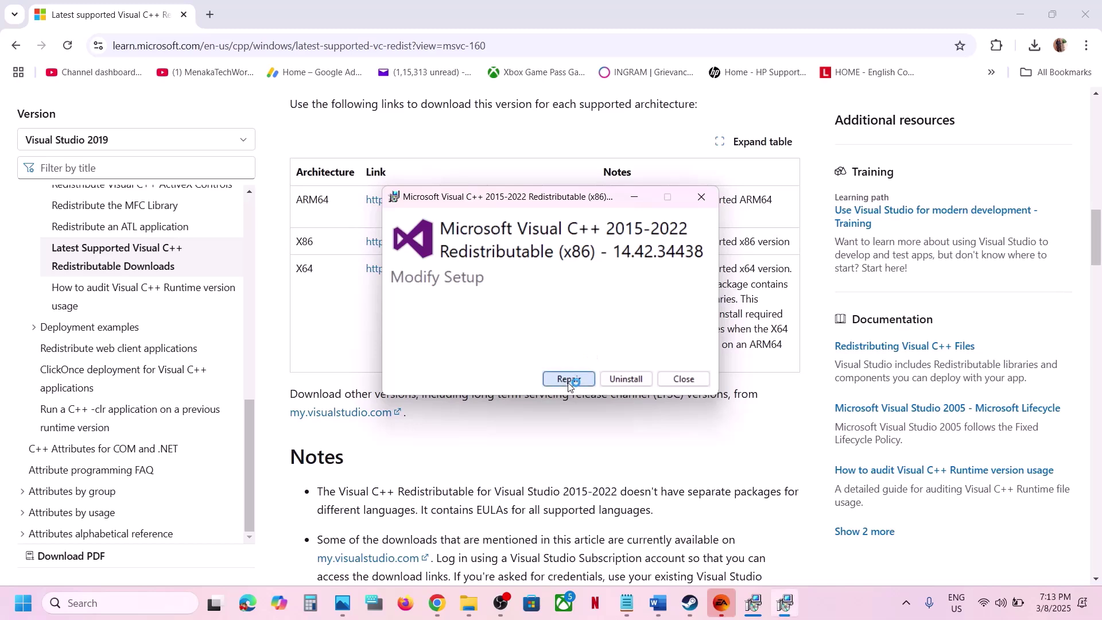
left_click(569, 380)
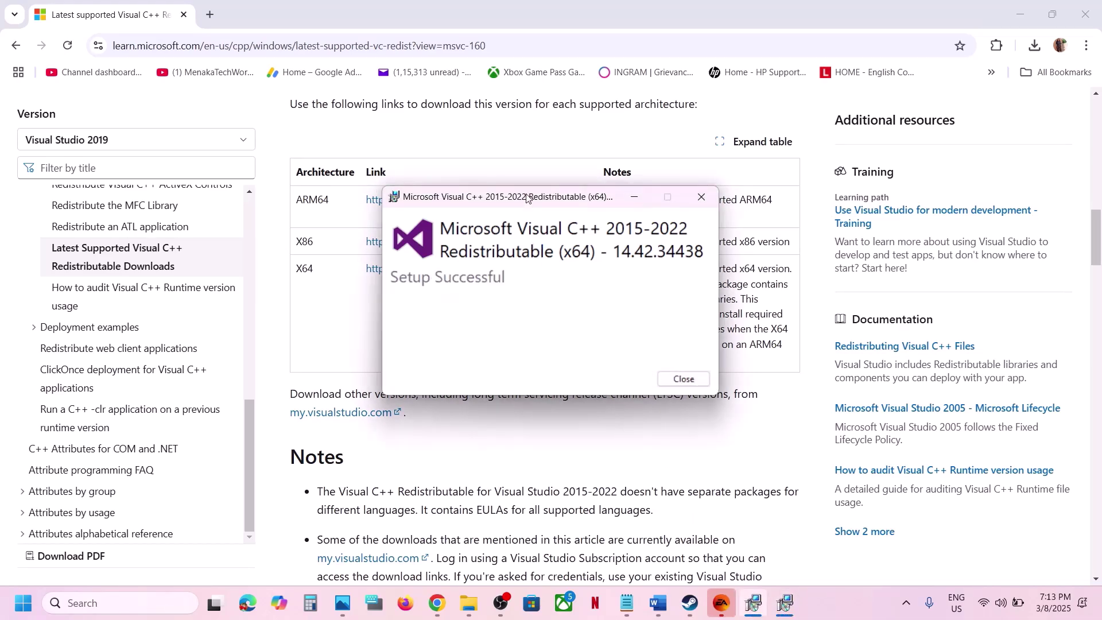
left_click_drag(526, 197, 864, 193)
left_click(685, 376)
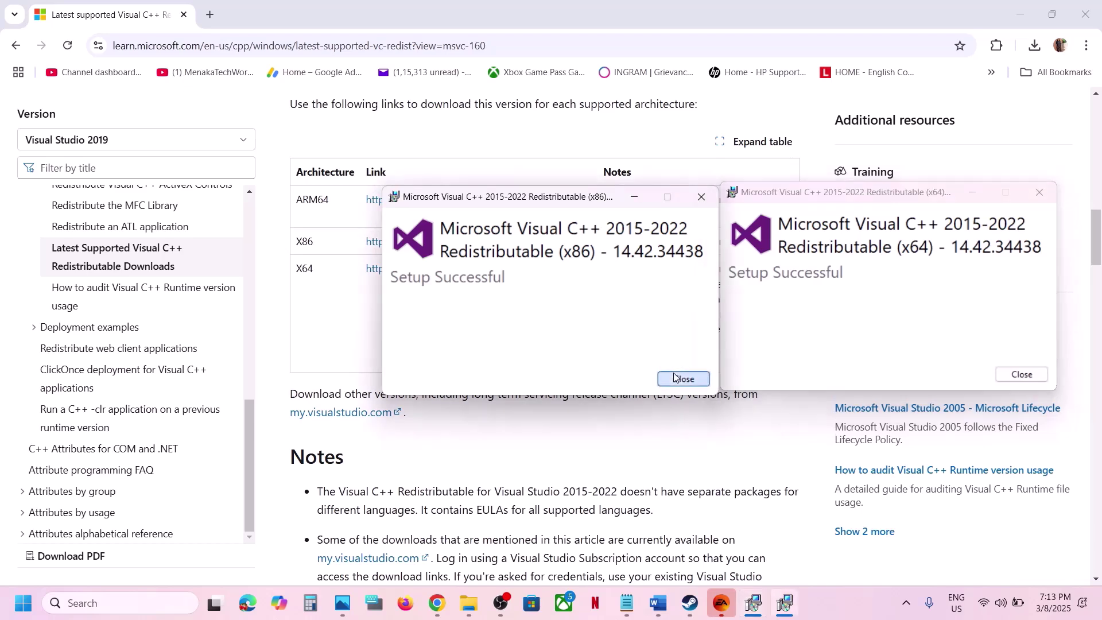
left_click(1016, 376)
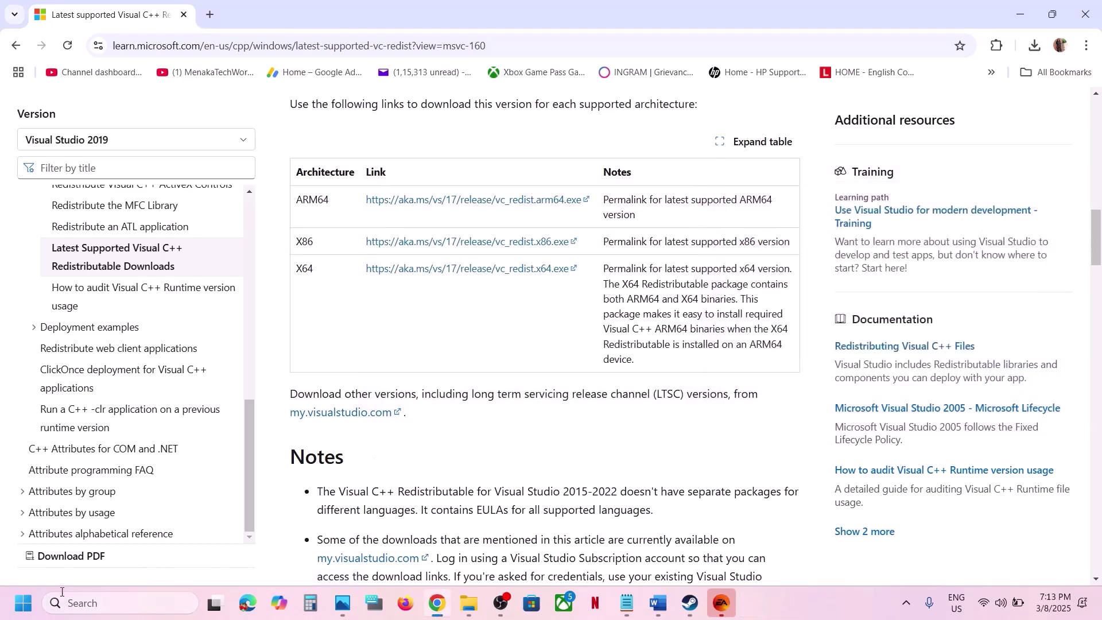
Step: Display the computer's restart option without restarting, and switch to Split Fiction's page in the Steam library
left_click(23, 602)
left_click(417, 551)
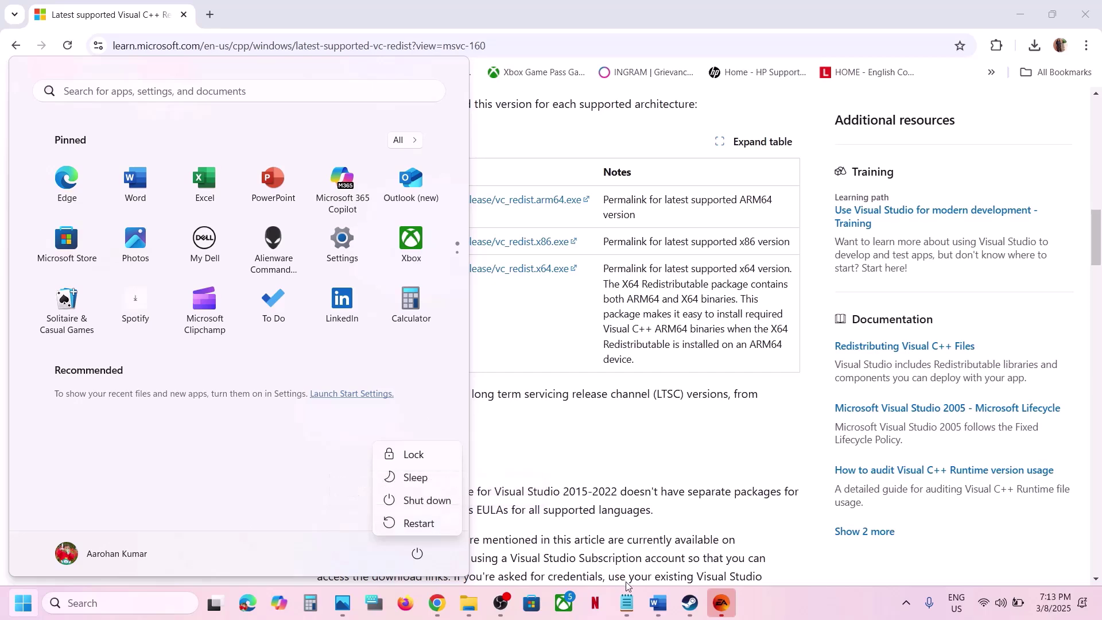
left_click(688, 602)
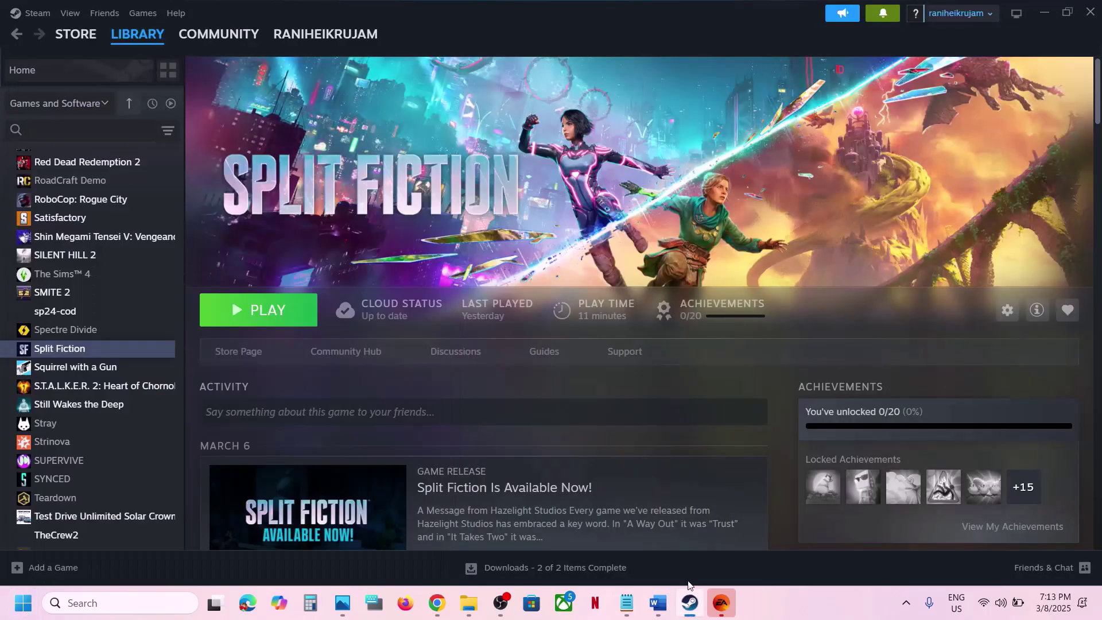
Step: Review Step 9 in the Word document, switch to Windows Update in Settings and check for updates
left_click(667, 611)
scroll(491, 462, "down", 3)
scroll(491, 462, "up", 1)
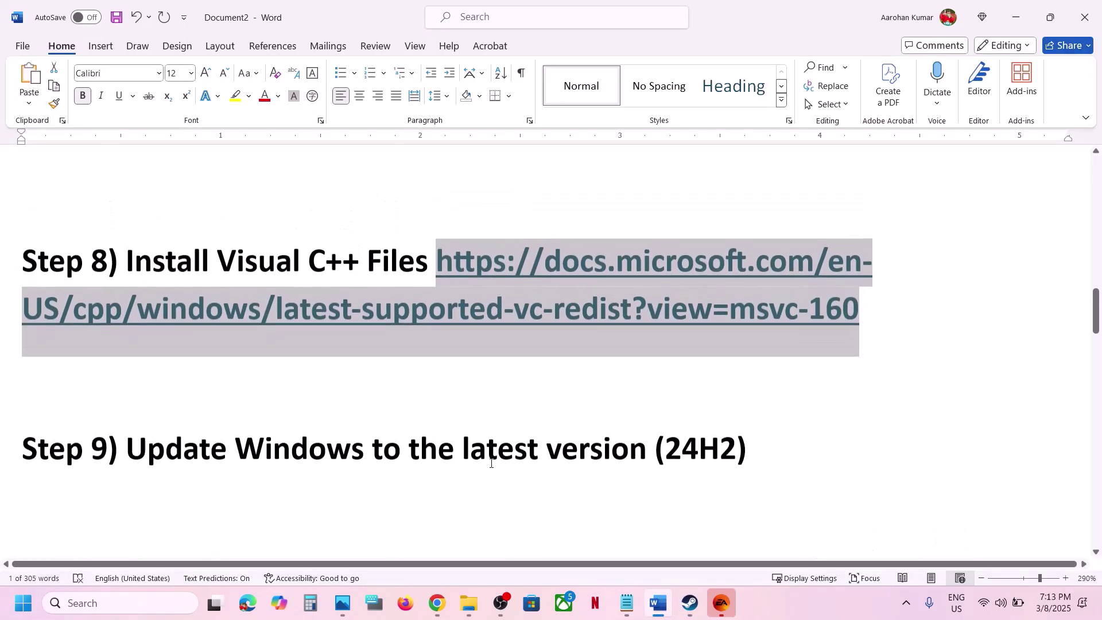
key("super+i")
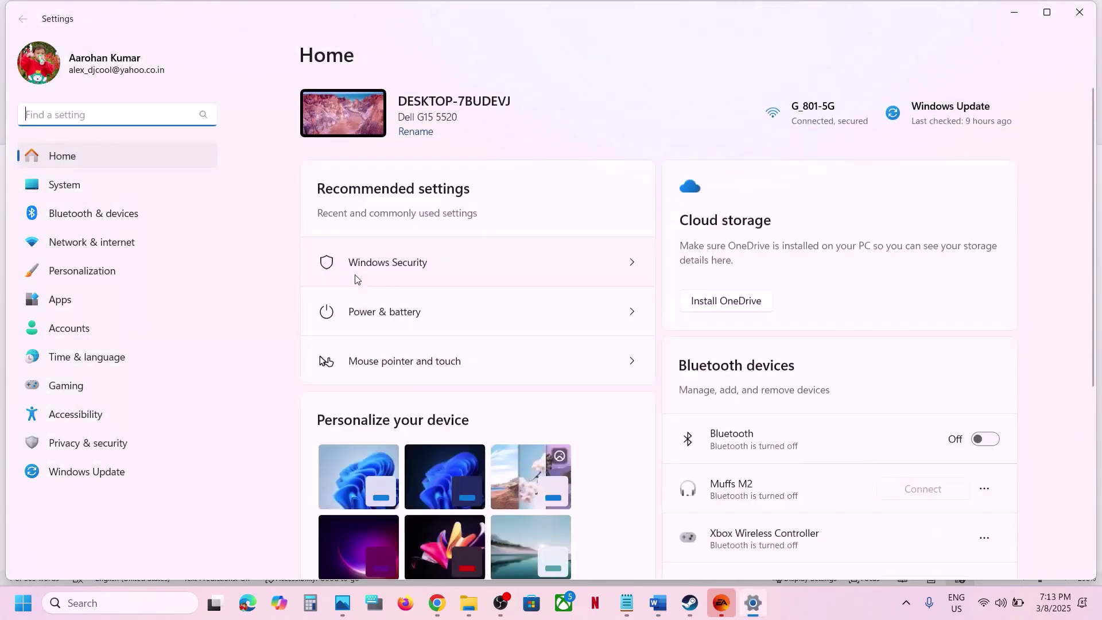
left_click(112, 476)
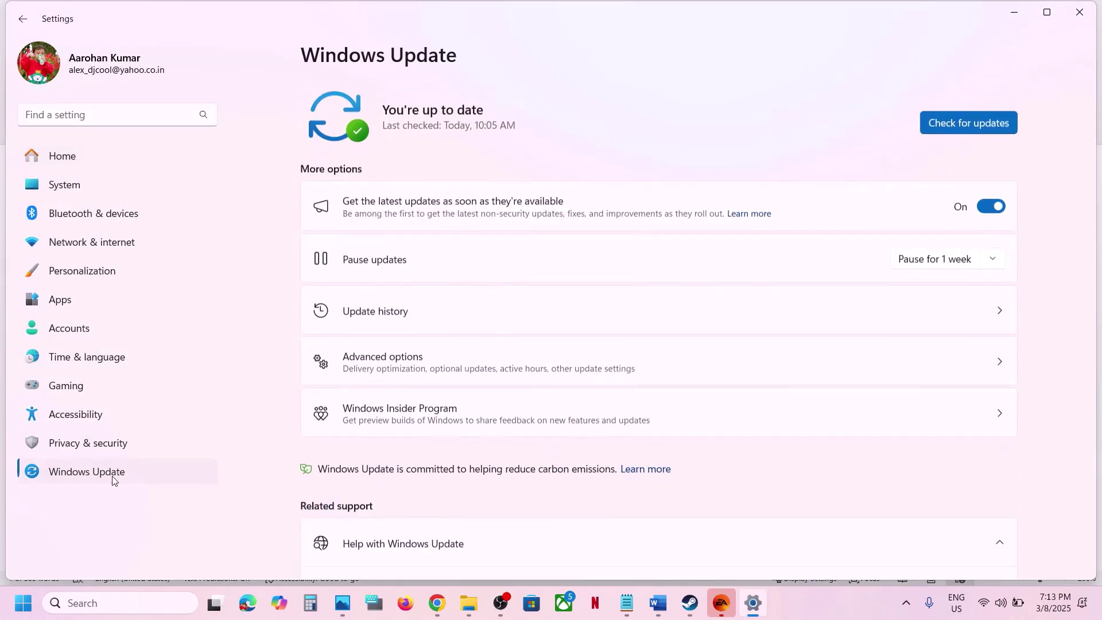
left_click(973, 127)
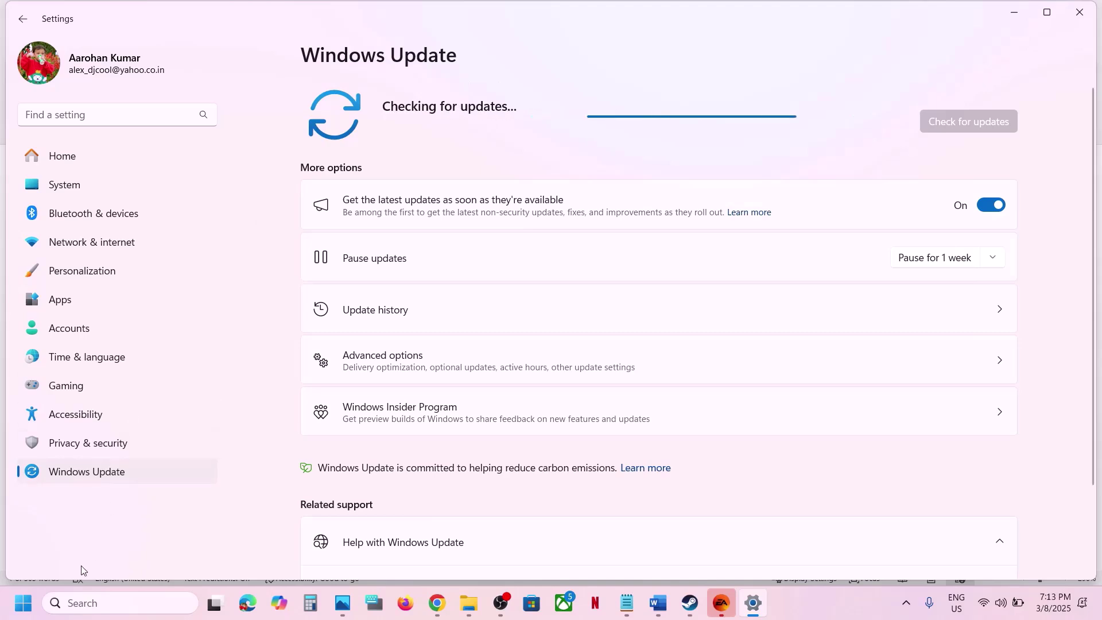
Step: Display the computer's power options without restarting, and return to Step 9 in the Word document
left_click(23, 602)
left_click(418, 552)
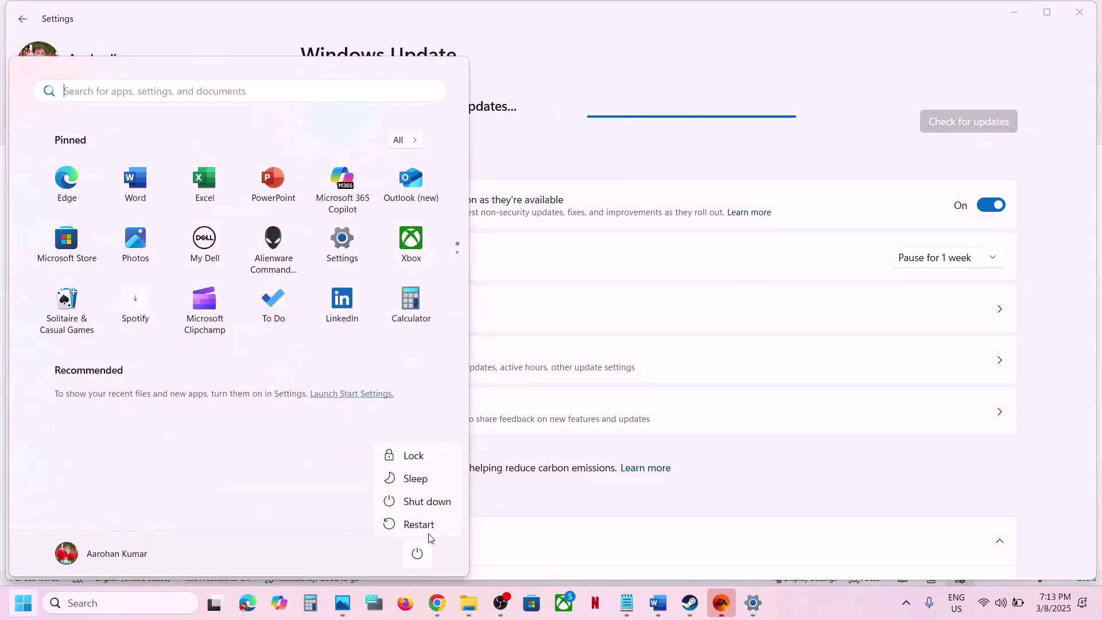
left_click(658, 603)
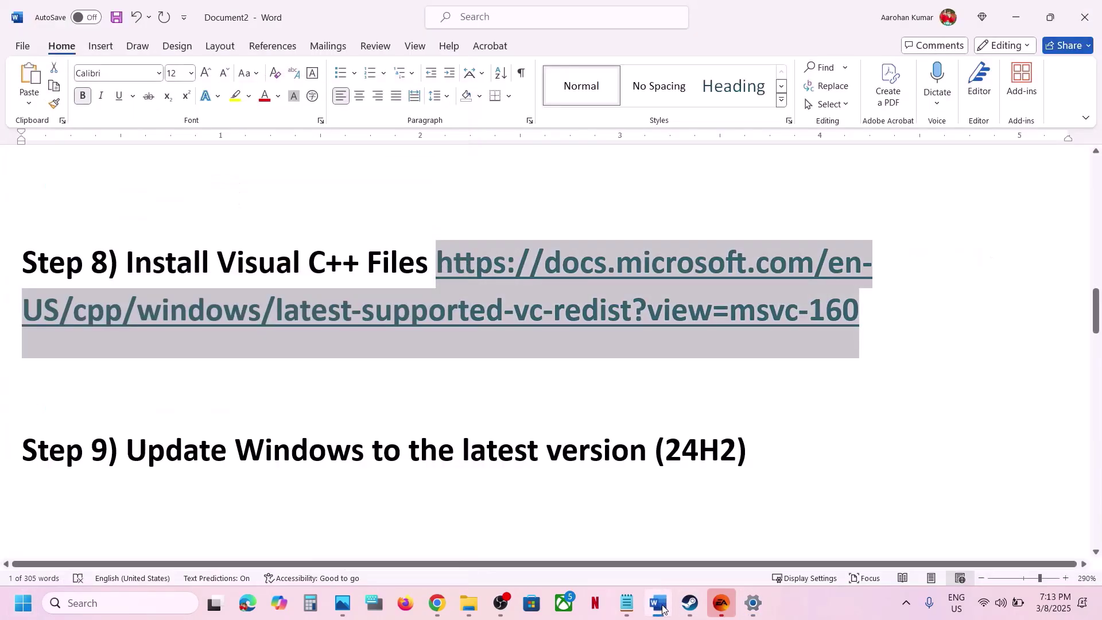